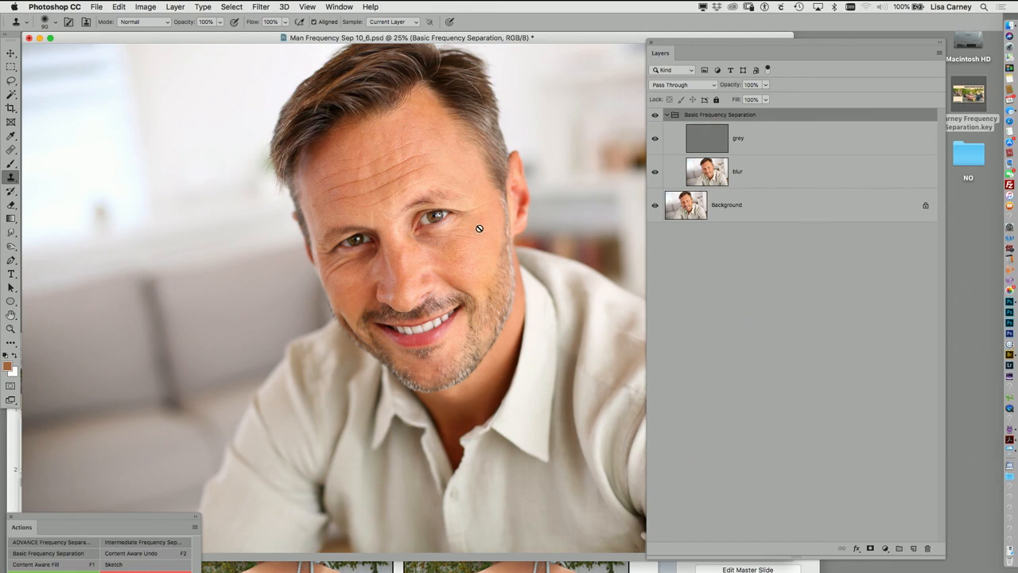
# Step: Lasso the forehead skin on the blur layer and copy that area to a new layer
pyautogui.moveTo(457, 263); pyautogui.dragTo(467, 268)
pyautogui.moveTo(495, 331); pyautogui.dragTo(551, 465)
pyautogui.click(734, 178)
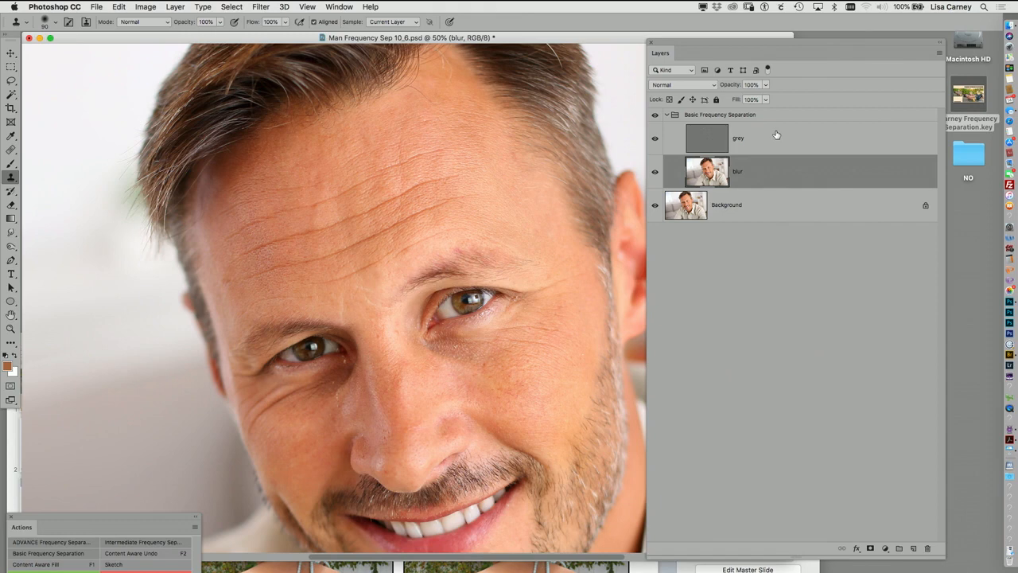
pyautogui.press('l')
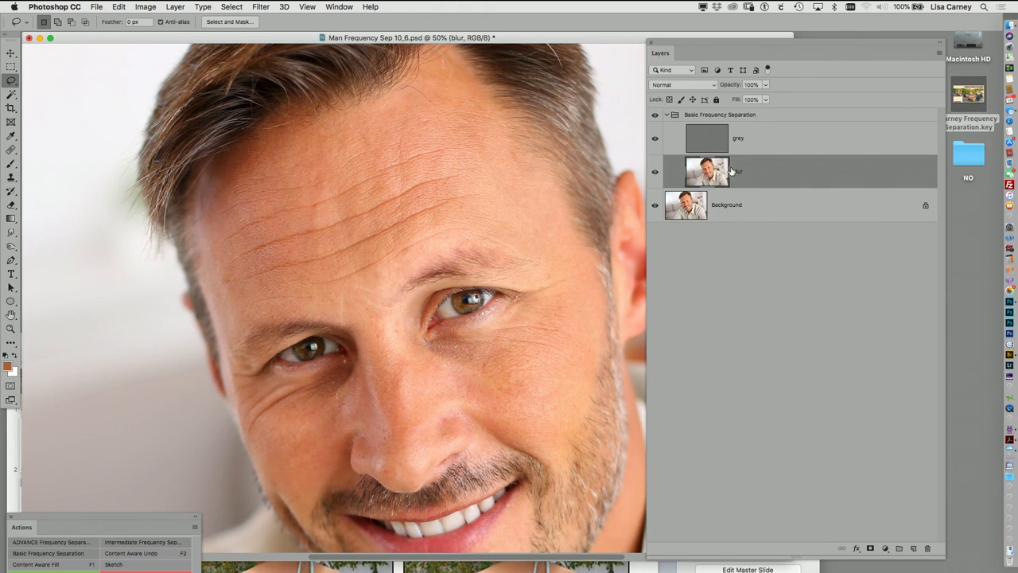
pyautogui.moveTo(277, 161)
pyautogui.mouseDown()
pyautogui.moveTo(252, 182)
pyautogui.moveTo(233, 251)
pyautogui.moveTo(331, 304)
pyautogui.moveTo(367, 341)
pyautogui.moveTo(383, 387)
pyautogui.moveTo(383, 303)
pyautogui.moveTo(477, 209)
pyautogui.moveTo(482, 158)
pyautogui.moveTo(435, 111)
pyautogui.moveTo(315, 154)
pyautogui.mouseUp()
pyautogui.press('super+j')
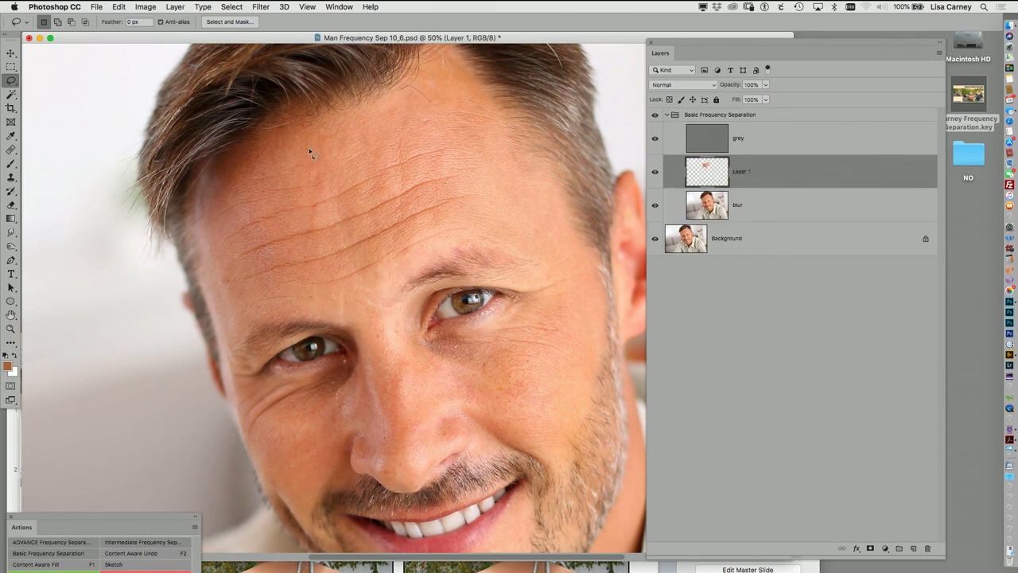
# Step: Clear the Java installation prompt and return to the portrait document in Photoshop
pyautogui.click(262, 7)
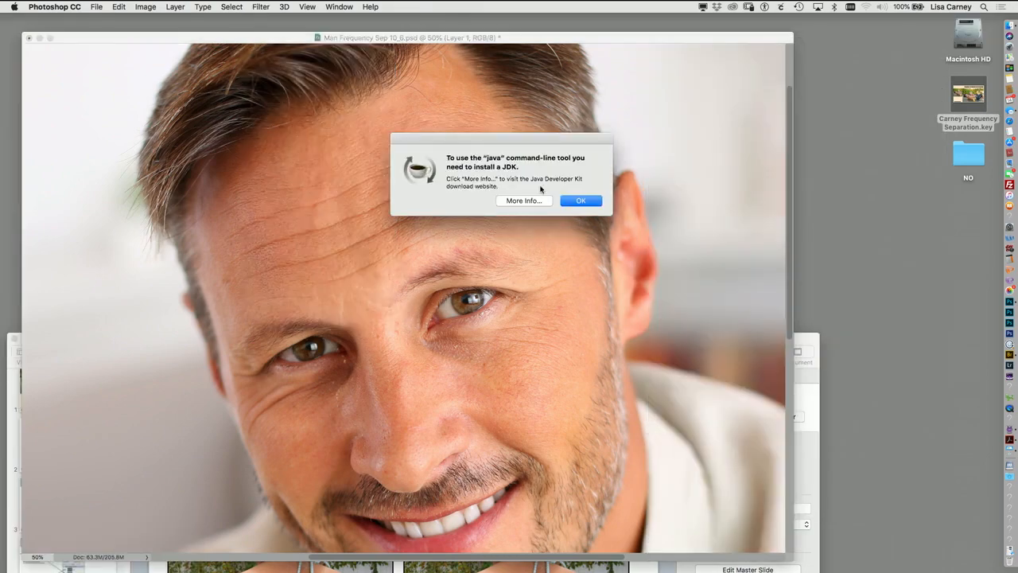
pyautogui.click(538, 199)
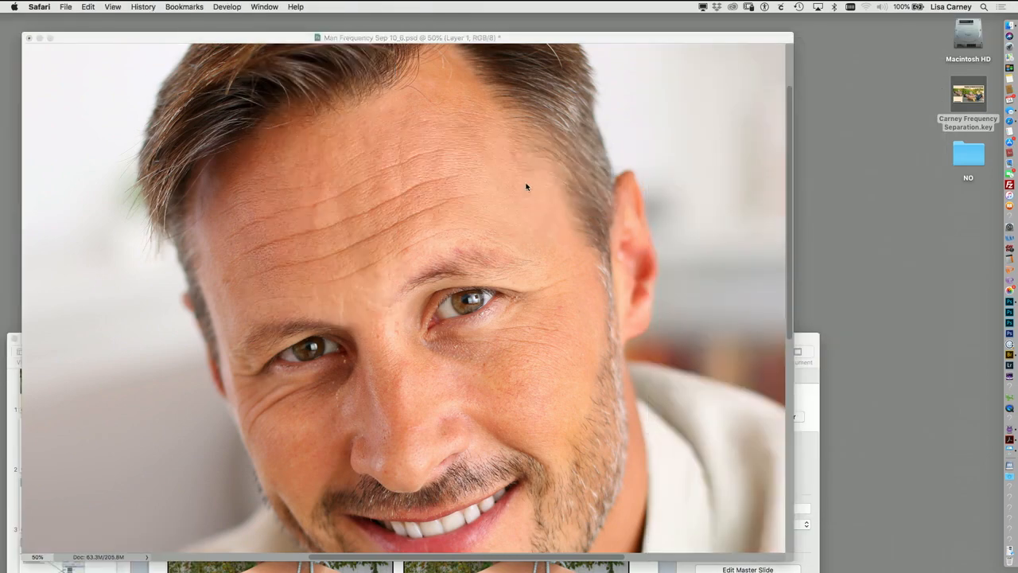
pyautogui.click(51, 32)
pyautogui.click(371, 41)
# Step: Apply a Gaussian Blur with a 10 pixel radius to the copied forehead patch
pyautogui.click(262, 7)
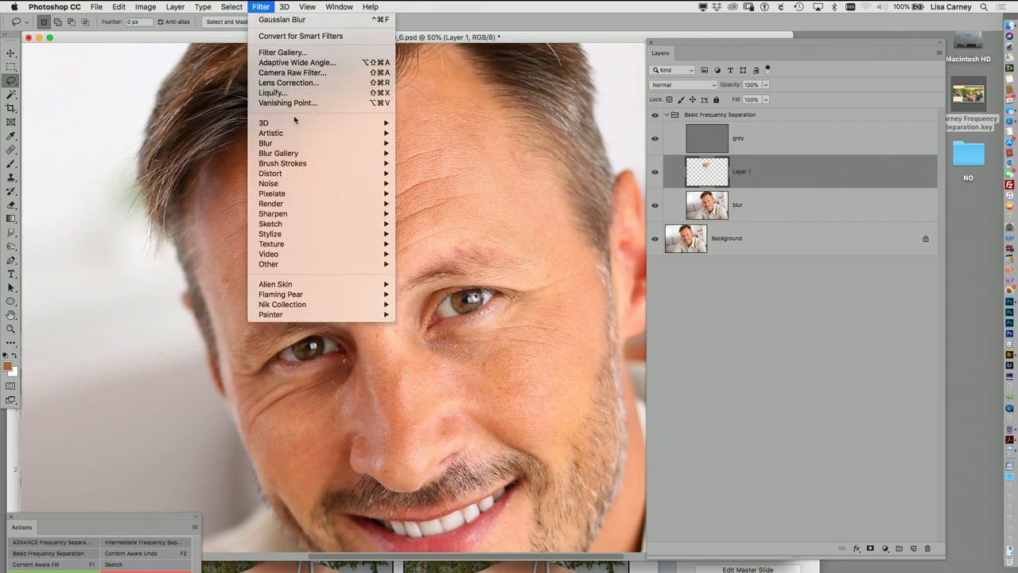
pyautogui.moveTo(296, 145)
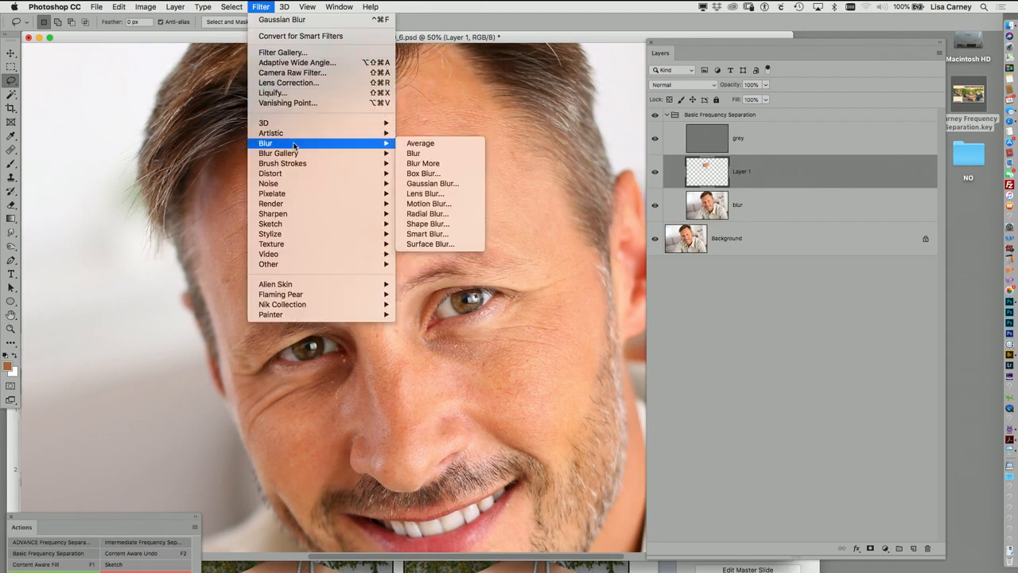
pyautogui.click(428, 184)
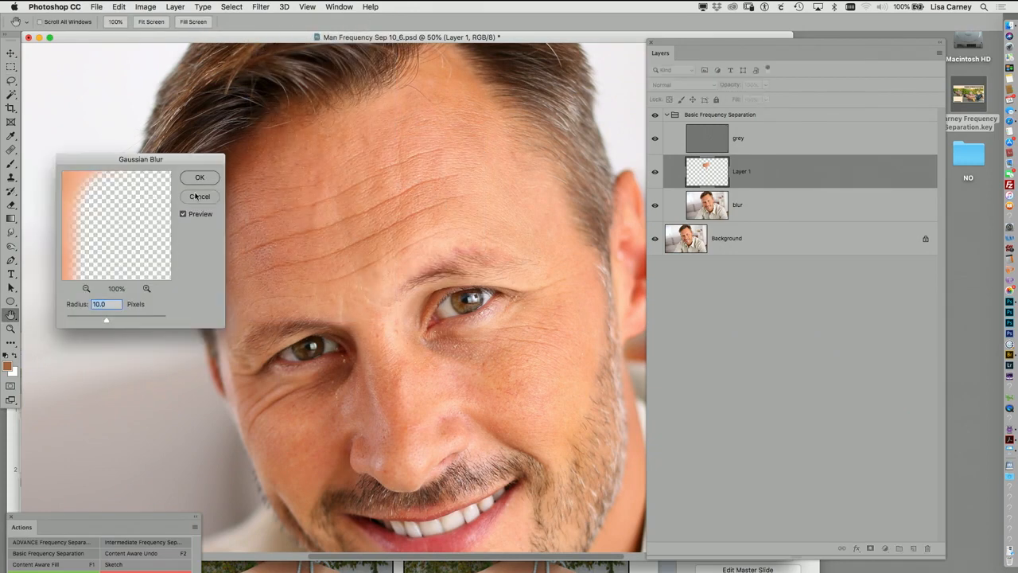
pyautogui.press('Return')
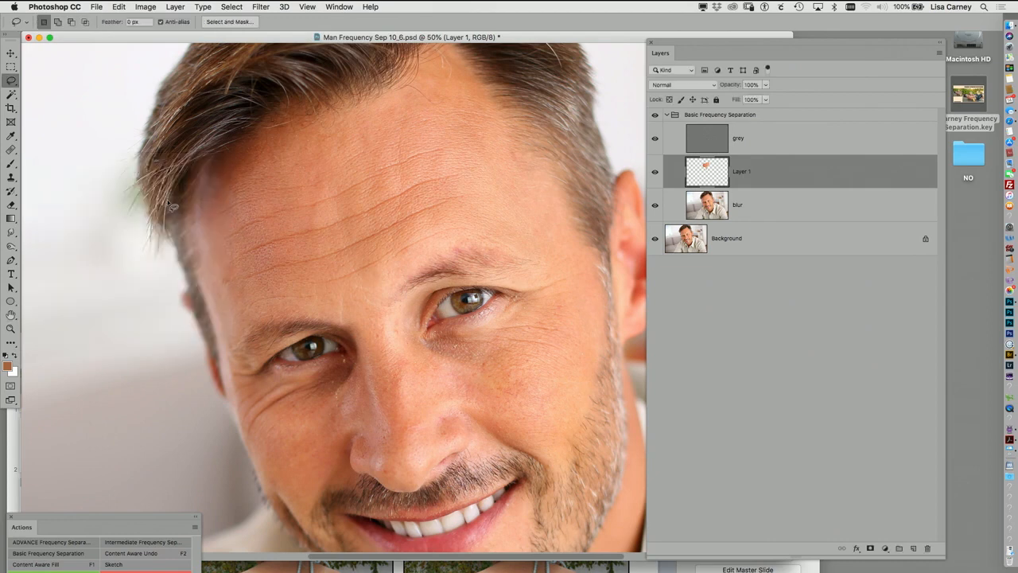
# Step: Copy the lassoed cheek skin below the eye nearer the visible ear from the blur layer to a new layer and reapply the Gaussian Blur
pyautogui.moveTo(535, 306)
pyautogui.mouseDown()
pyautogui.moveTo(402, 360)
pyautogui.moveTo(428, 404)
pyautogui.moveTo(447, 418)
pyautogui.moveTo(542, 438)
pyautogui.moveTo(580, 328)
pyautogui.moveTo(570, 284)
pyautogui.moveTo(552, 270)
pyautogui.moveTo(538, 312)
pyautogui.mouseUp()
pyautogui.click(717, 204)
pyautogui.hotkey('ctrl', 'j')
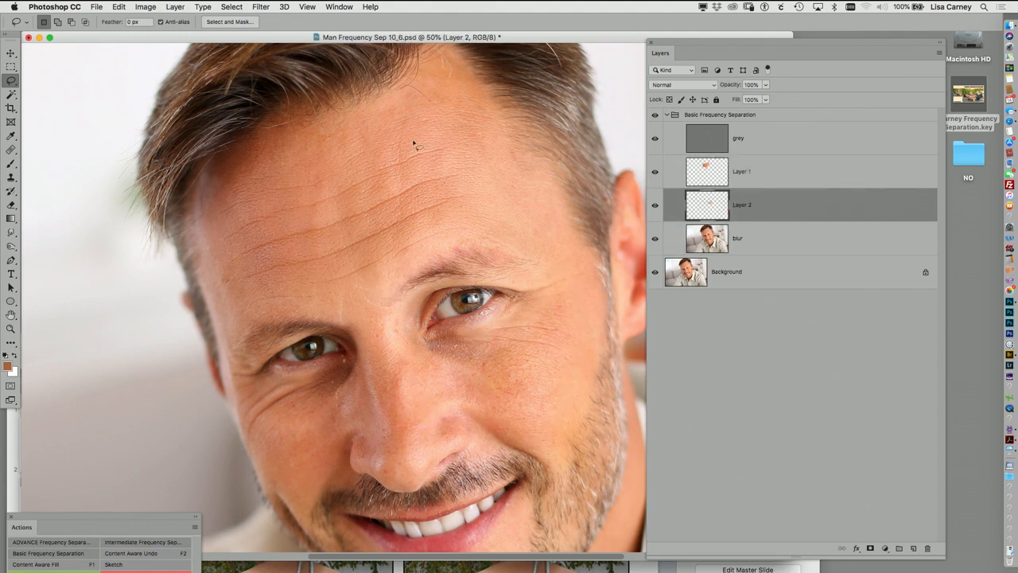
pyautogui.hscroll(-5, 413, 143)
pyautogui.click(261, 6)
pyautogui.click(265, 21)
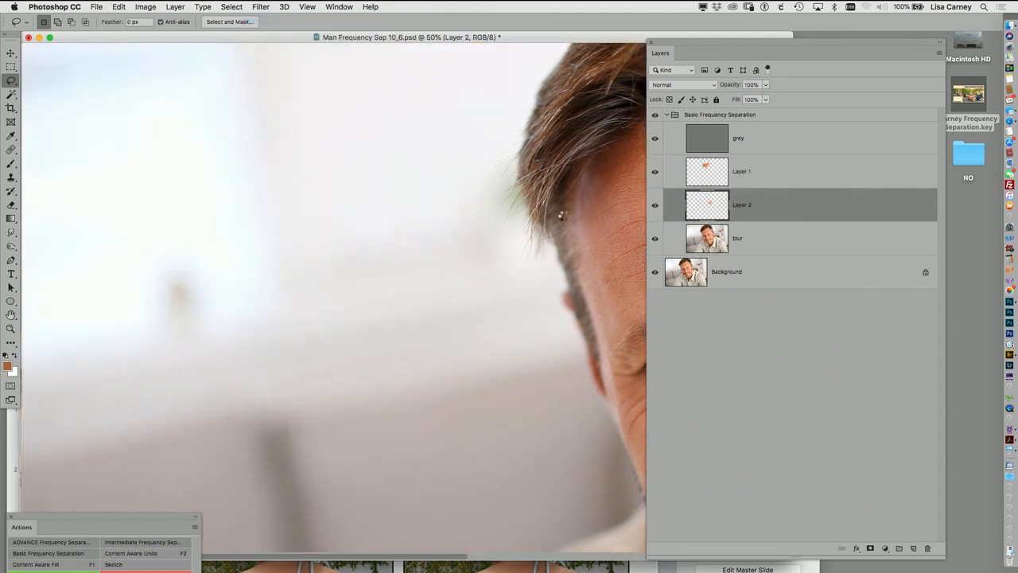
# Step: Lasso the opposite cheek and side of the nose on the blur layer and copy the area to a new layer
pyautogui.hscroll(10, 557, 234)
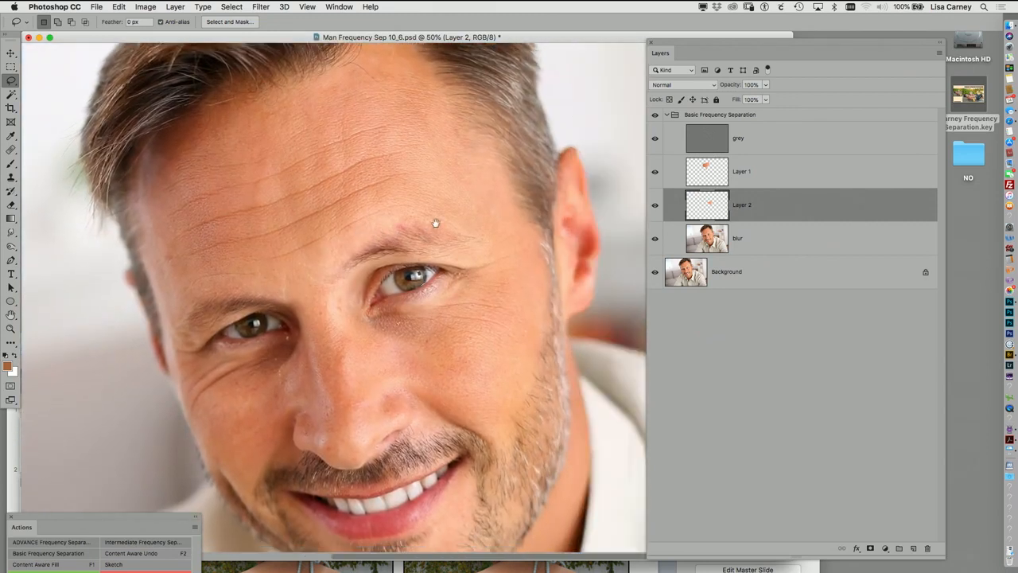
pyautogui.scroll(-3, 436, 222)
pyautogui.hotkey('alt', '[')
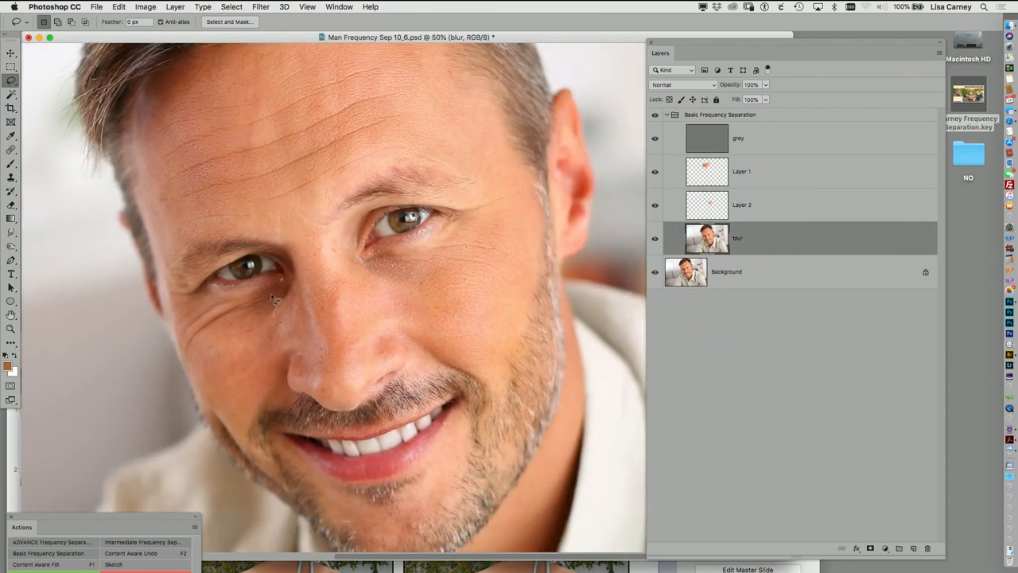
pyautogui.moveTo(272, 299)
pyautogui.mouseDown()
pyautogui.moveTo(191, 318)
pyautogui.moveTo(224, 415)
pyautogui.moveTo(258, 381)
pyautogui.moveTo(329, 356)
pyautogui.moveTo(327, 291)
pyautogui.moveTo(309, 274)
pyautogui.moveTo(213, 316)
pyautogui.mouseUp()
pyautogui.hotkey('ctrl', 'j')
# Step: Run the last Gaussian Blur twice on the newly copied cheek and nose patch
pyautogui.click(261, 6)
pyautogui.click(271, 18)
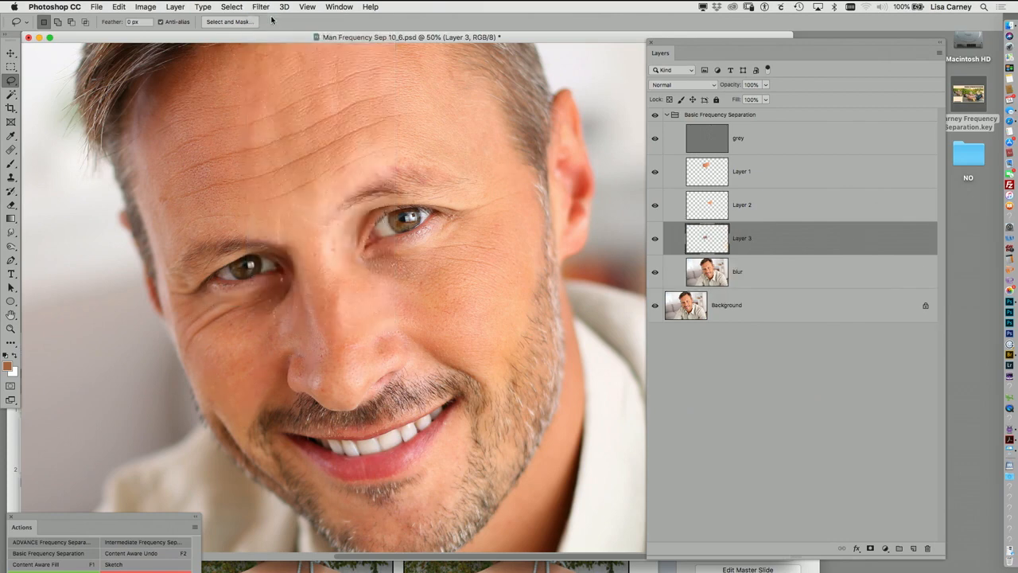
pyautogui.click(262, 6)
pyautogui.click(267, 18)
# Step: Reapply the Gaussian Blur to the Layer 3 patch with the blur and Background layers temporarily hidden
pyautogui.moveTo(655, 272); pyautogui.dragTo(655, 318)
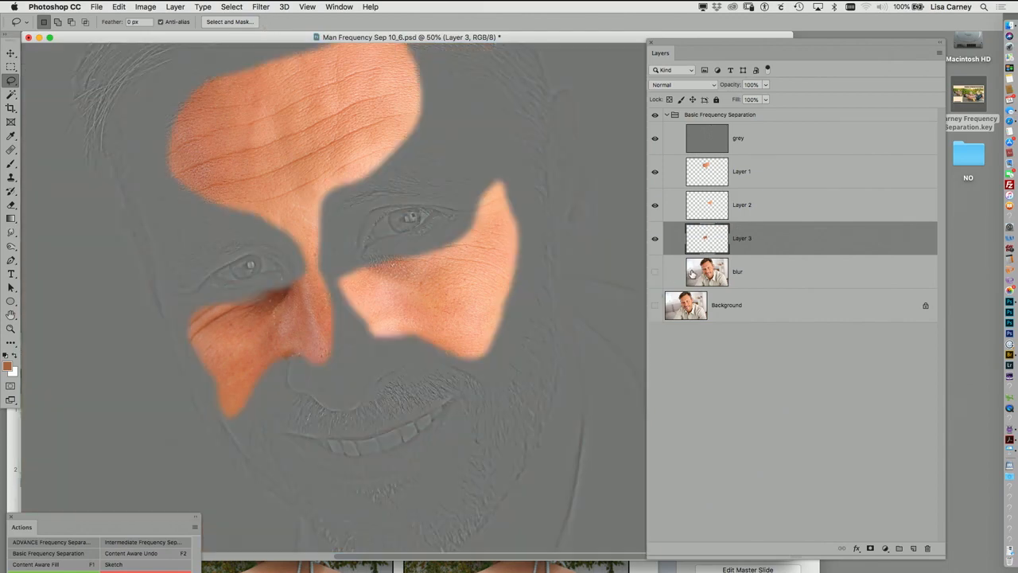
pyautogui.click(269, 6)
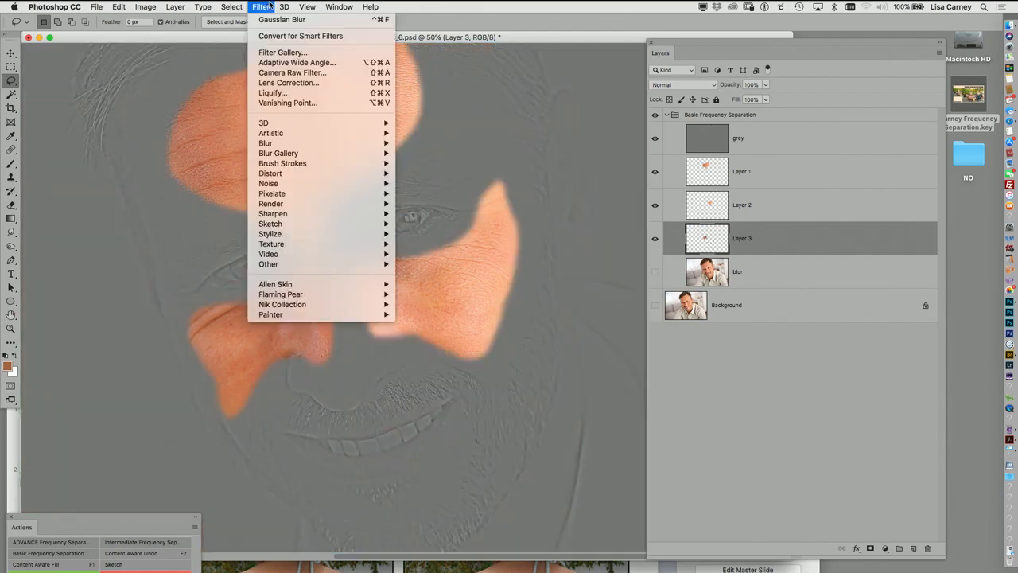
pyautogui.click(270, 19)
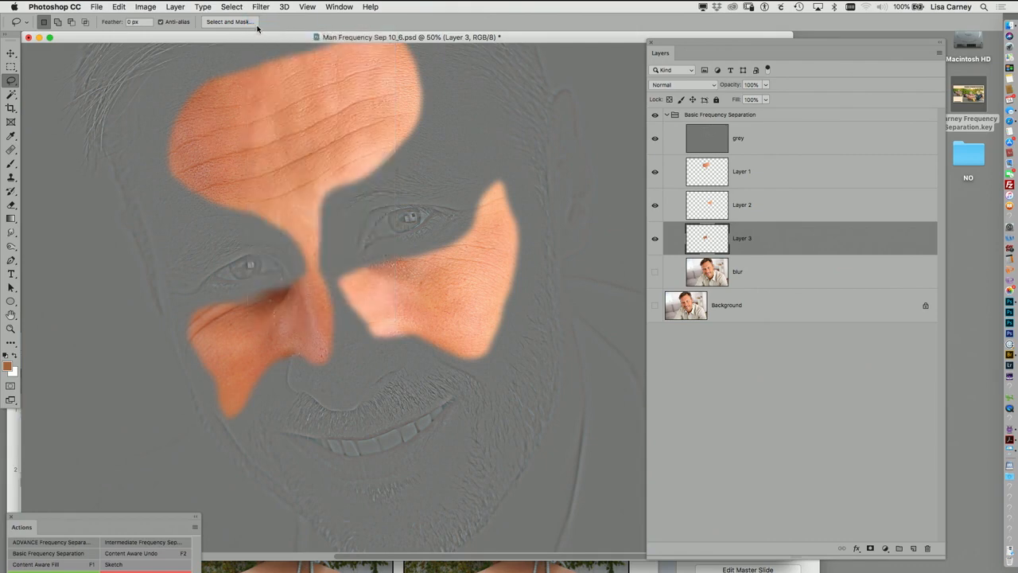
pyautogui.click(257, 8)
pyautogui.click(597, 180)
pyautogui.moveTo(655, 271); pyautogui.dragTo(655, 306)
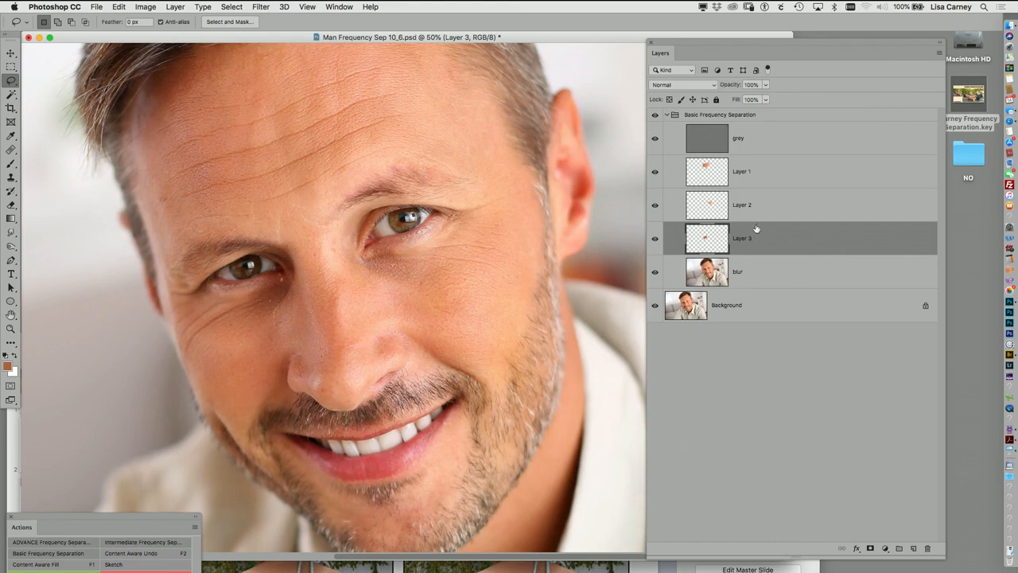
# Step: Merge Layer 1, Layer 2 and Layer 3, and add a new layer named "gradient pait" above the result
pyautogui.keyDown('shift'); pyautogui.click(755, 183); pyautogui.keyUp('shift')
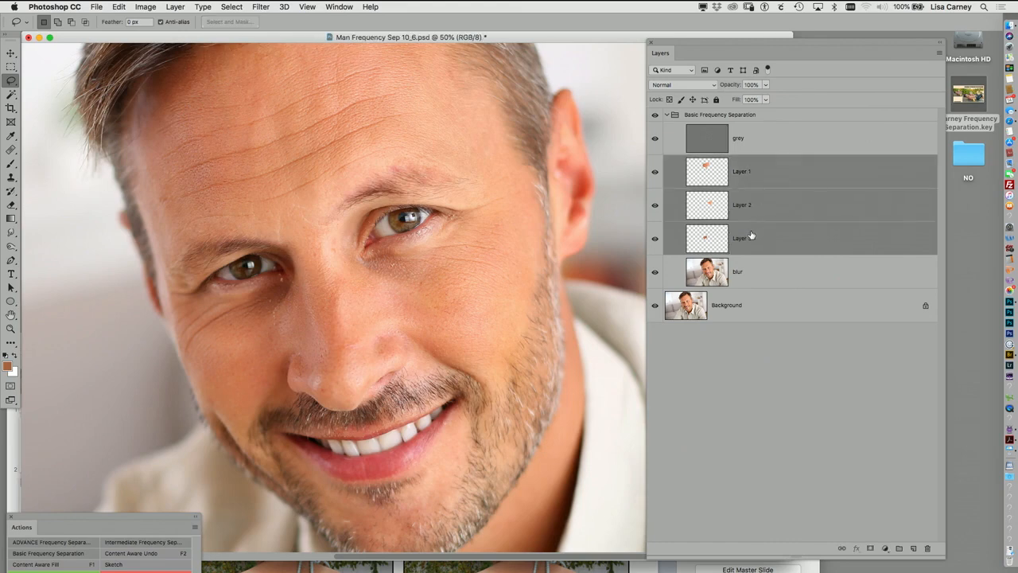
pyautogui.press('super+e')
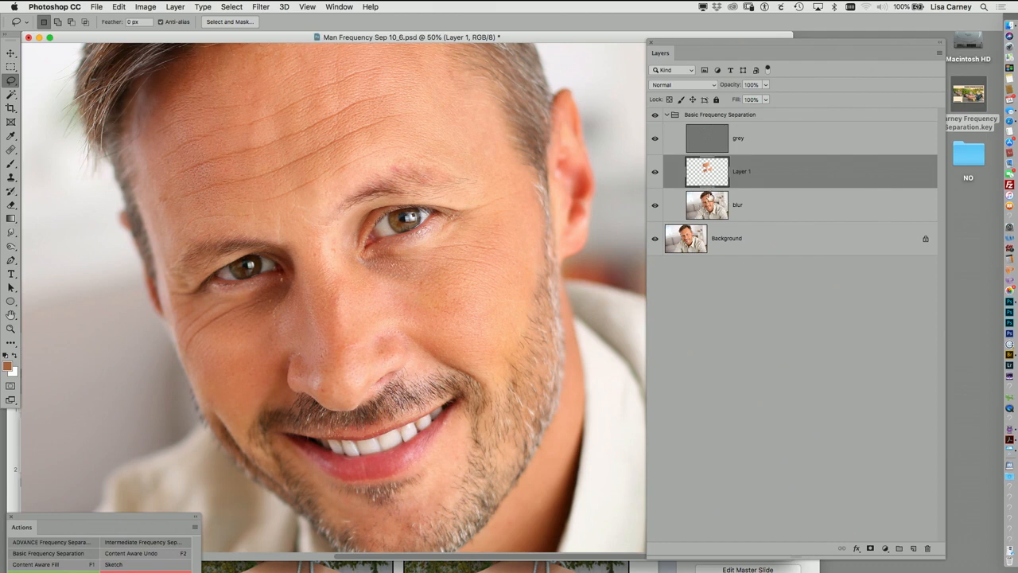
pyautogui.press('super+shift+n')
pyautogui.write('gradient pai')
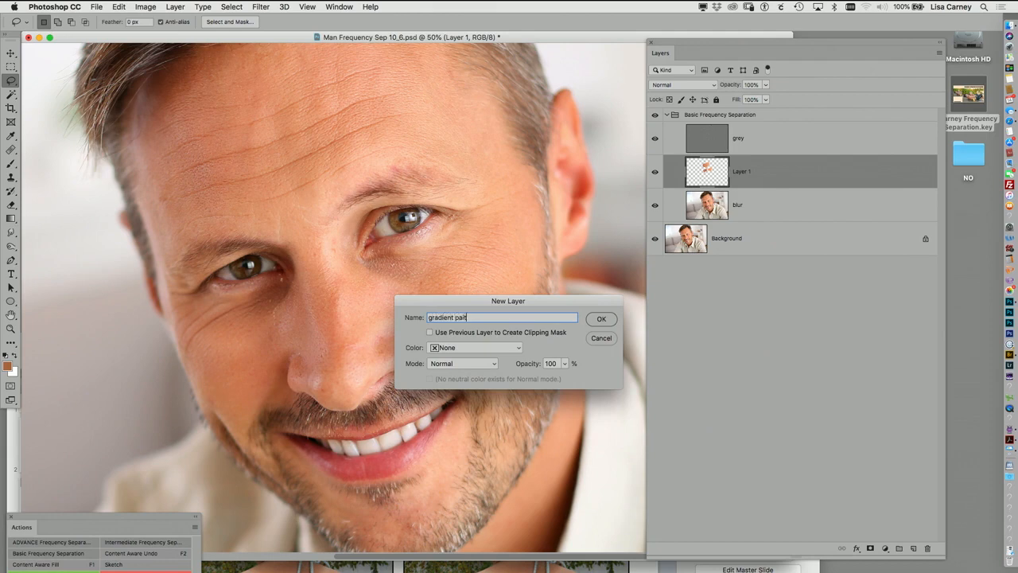
pyautogui.press('Return')
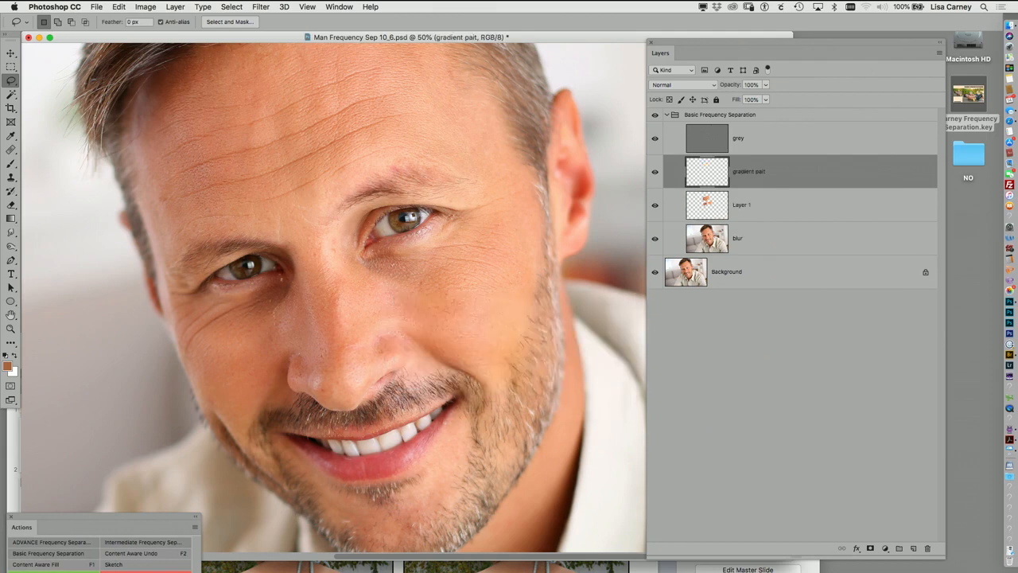
# Step: Sample the cheek tone beside the nose and draw a small gradient over the shadow under the eye nearer the visible ear
pyautogui.press('g')
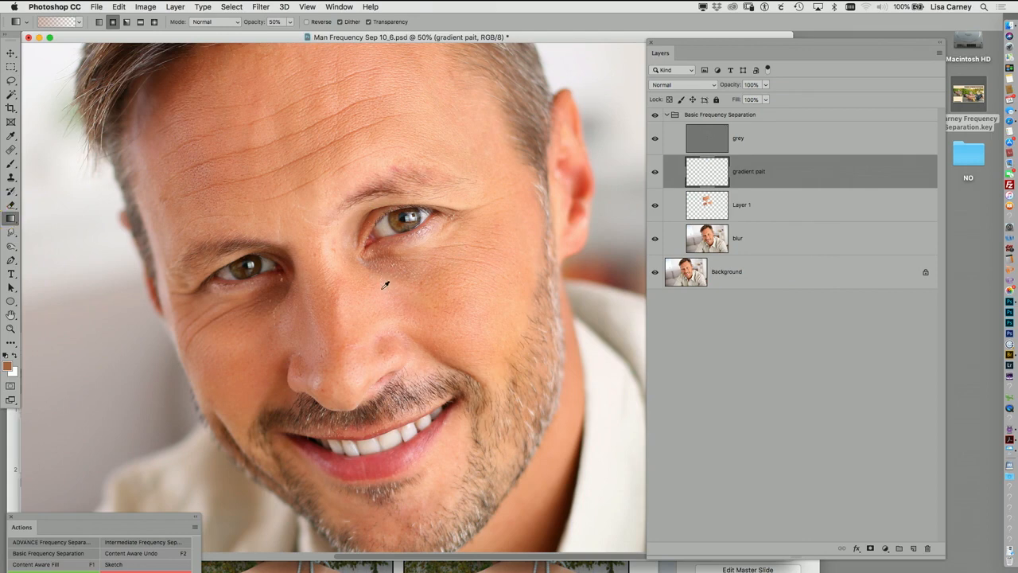
pyautogui.keyDown('alt'); pyautogui.click(383, 287); pyautogui.keyUp('alt')
pyautogui.keyDown('alt'); pyautogui.click(411, 291); pyautogui.keyUp('alt')
pyautogui.moveTo(405, 291); pyautogui.dragTo(417, 294)
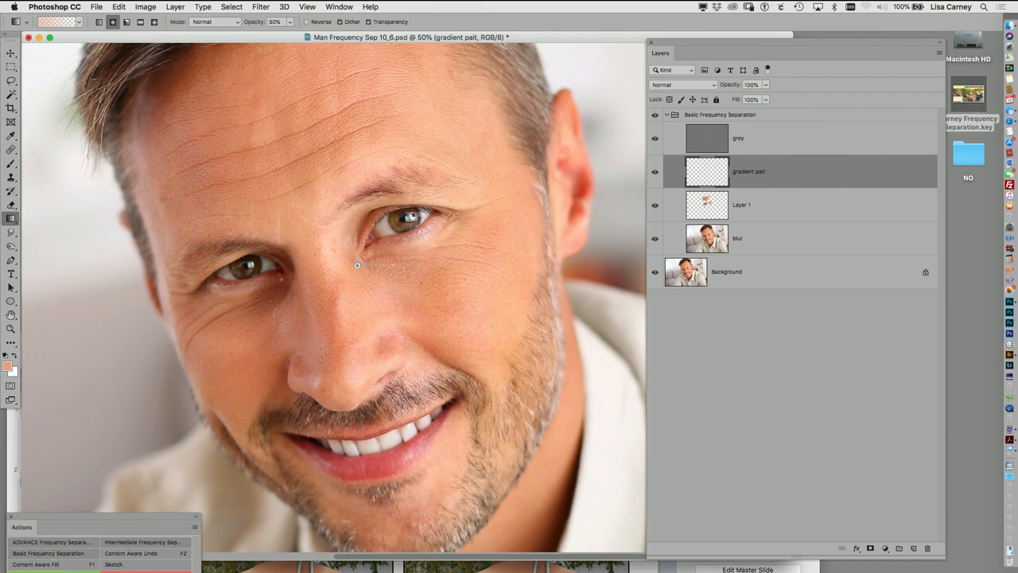
# Step: Sample nearby skin tones for gradient painting under the opposite eye, beside the nose and at the first eye's inner corner
pyautogui.keyDown('alt'); pyautogui.click(269, 324); pyautogui.keyUp('alt')
pyautogui.keyDown('alt'); pyautogui.click(284, 316); pyautogui.keyUp('alt')
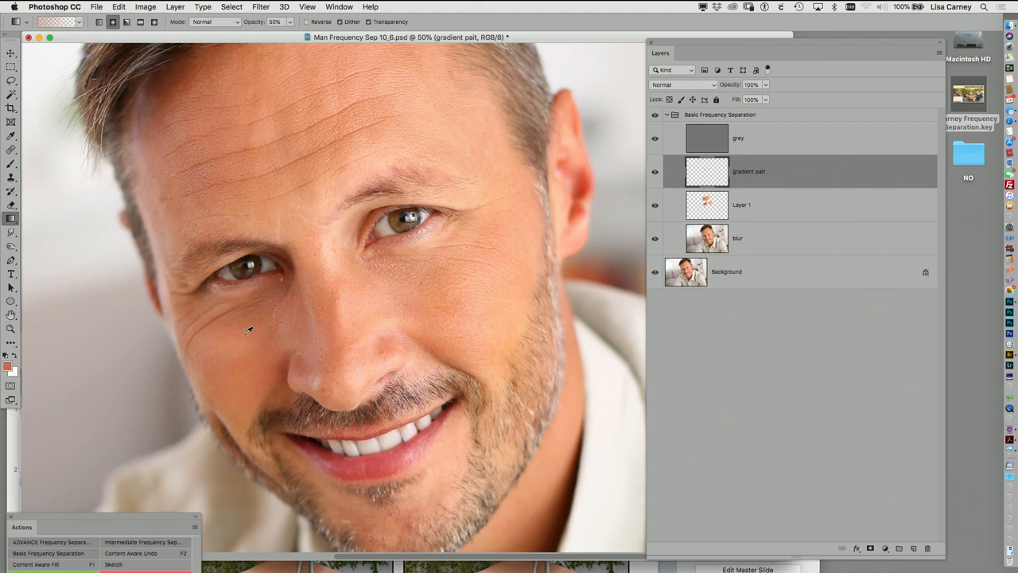
pyautogui.keyDown('alt'); pyautogui.click(250, 324); pyautogui.keyUp('alt')
pyautogui.keyDown('alt'); pyautogui.click(296, 298); pyautogui.keyUp('alt')
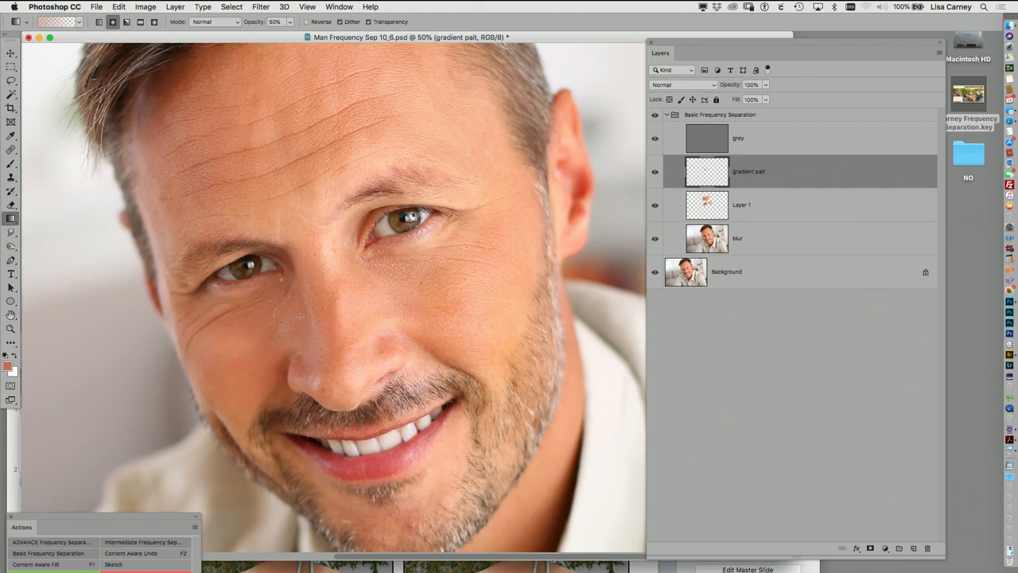
pyautogui.keyDown('alt'); pyautogui.click(296, 299); pyautogui.keyUp('alt')
pyautogui.keyDown('alt'); pyautogui.click(381, 270); pyautogui.keyUp('alt')
# Step: Add a layer mask to the gradient pait layer and paint black on it over both eyes
pyautogui.click(870, 549)
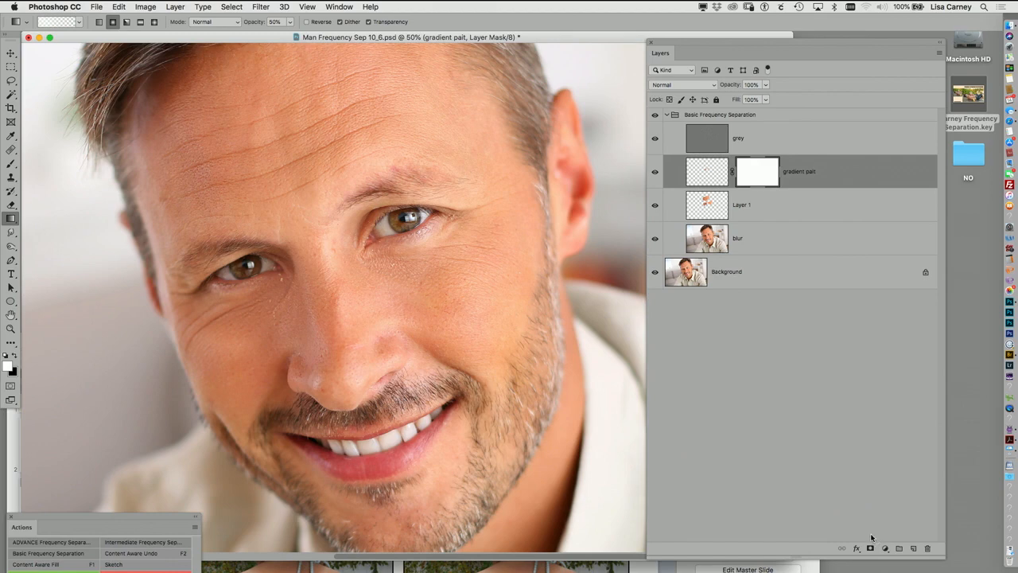
pyautogui.press('b')
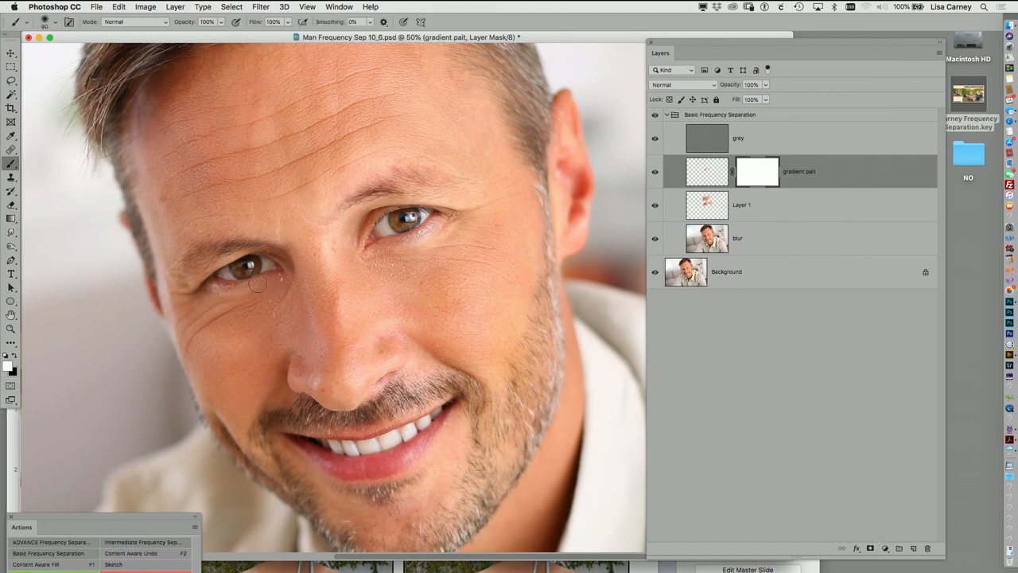
pyautogui.press('x')
pyautogui.moveTo(268, 278)
pyautogui.mouseDown()
pyautogui.moveTo(254, 270)
pyautogui.moveTo(271, 268)
pyautogui.moveTo(243, 270)
pyautogui.mouseUp()
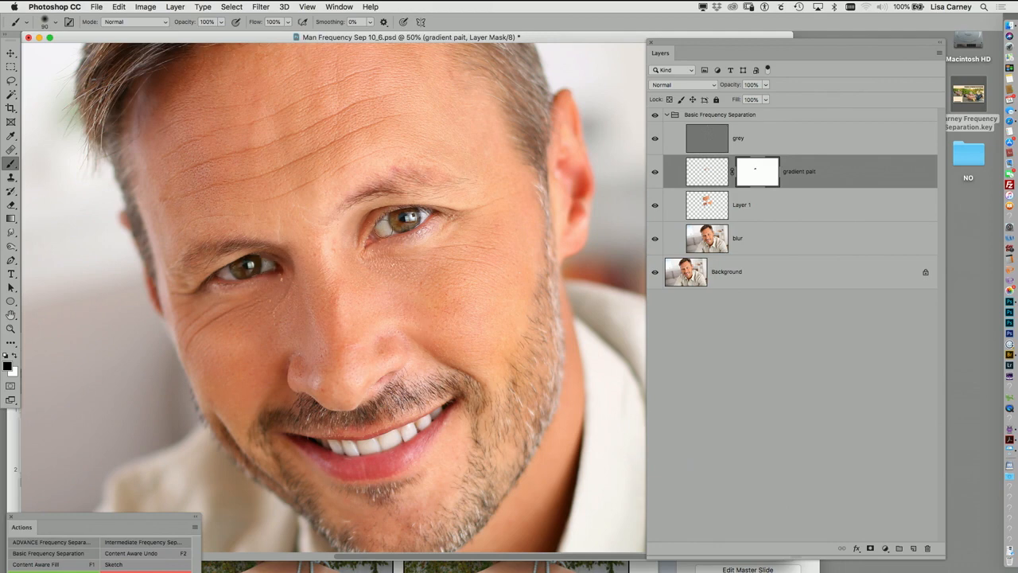
pyautogui.moveTo(392, 229); pyautogui.dragTo(407, 220)
# Step: Duplicate the grey layer and rename the duplicate "grey copy FILTER"
pyautogui.click(721, 141)
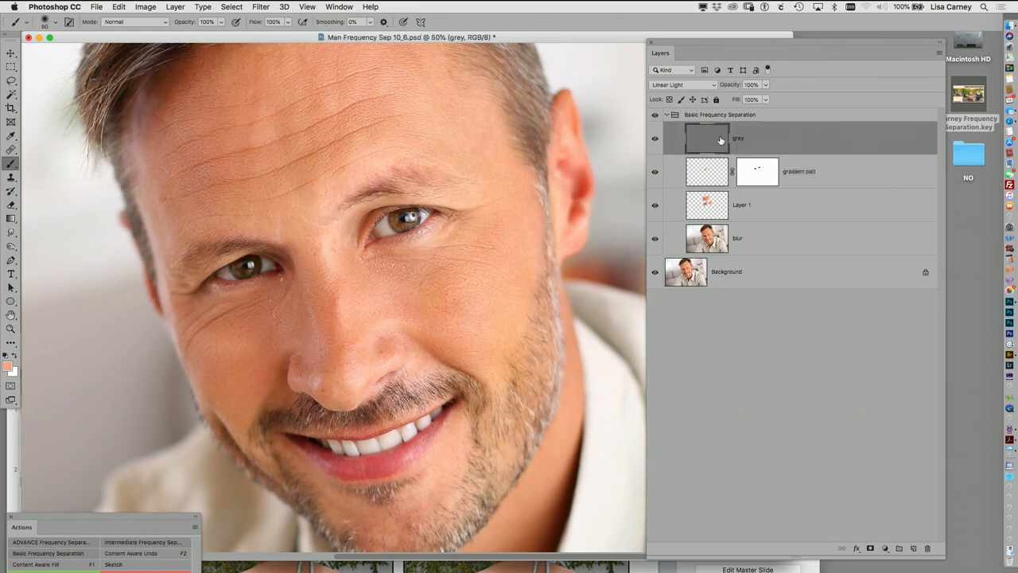
pyautogui.press('super+j')
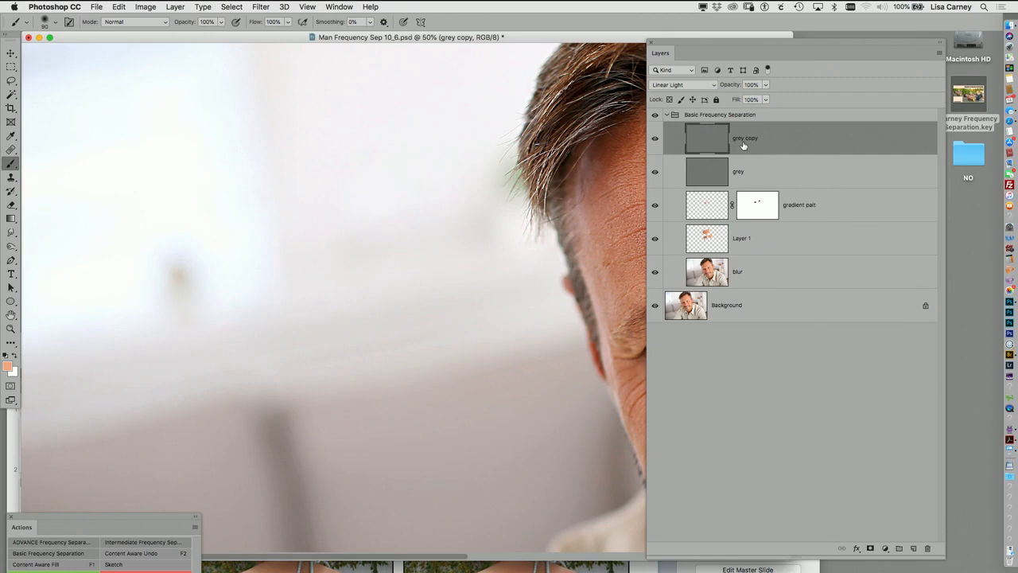
pyautogui.doubleClick(745, 137)
pyautogui.write('grey copy FILTER')
pyautogui.press('Return')
# Step: Clip the grey copy FILTER layer to the grey layer and set its blend mode to Normal
pyautogui.moveTo(582, 306); pyautogui.dragTo(350, 311)
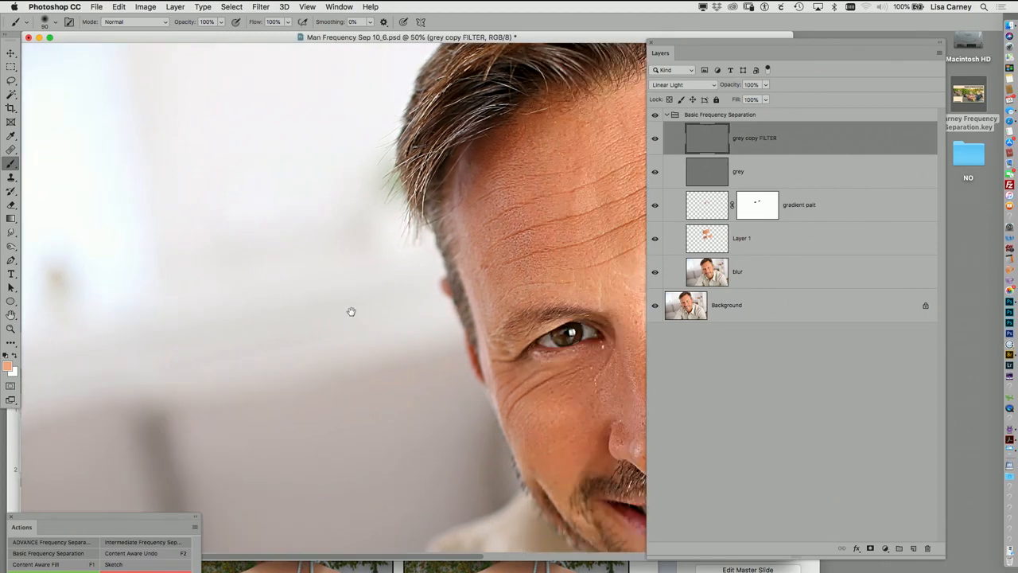
pyautogui.keyDown('super'); pyautogui.click(513, 346); pyautogui.keyUp('super')
pyautogui.keyDown('super'); pyautogui.click(513, 346); pyautogui.keyUp('super')
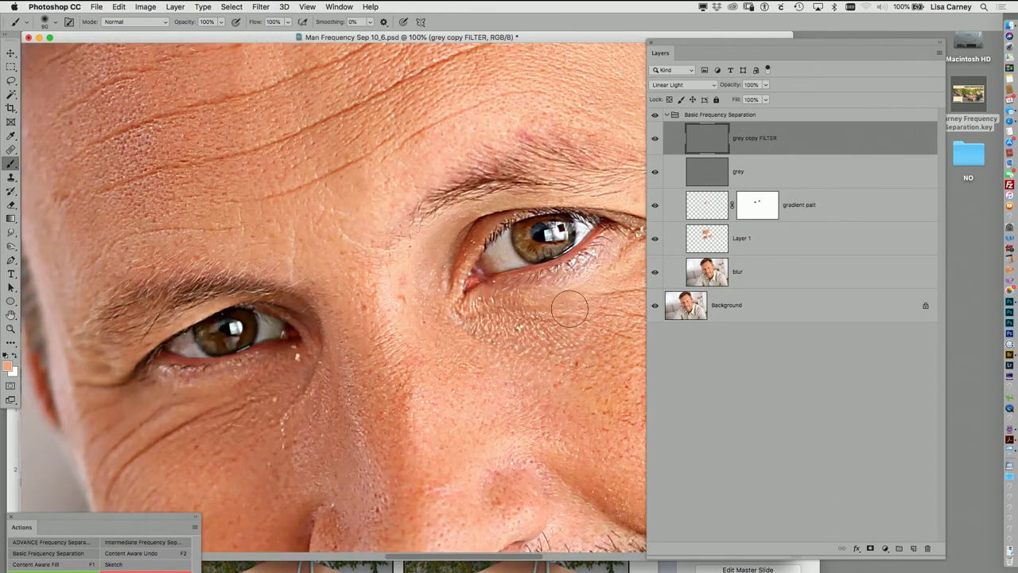
pyautogui.keyDown('alt'); pyautogui.click(747, 153); pyautogui.keyUp('alt')
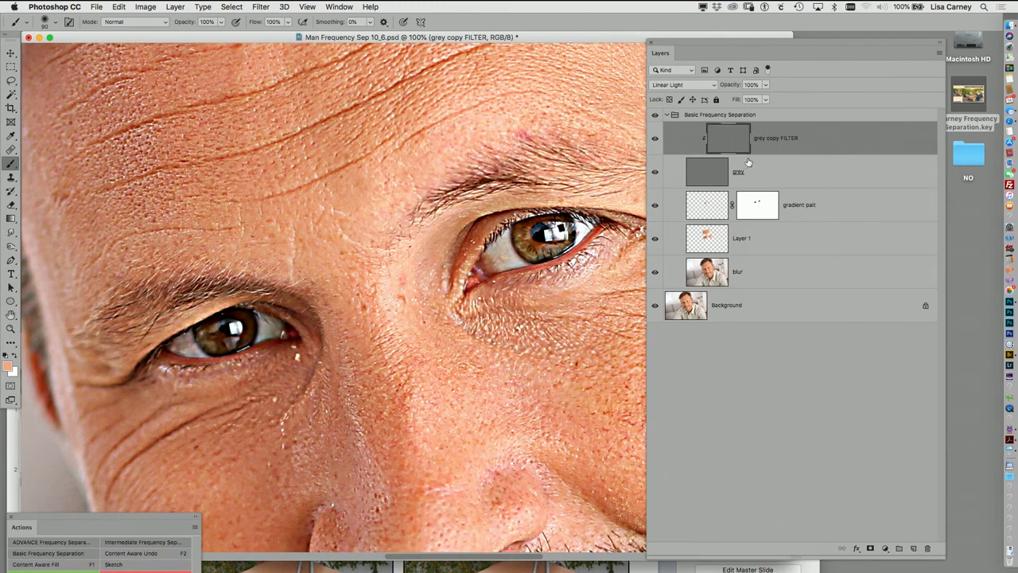
pyautogui.click(689, 86)
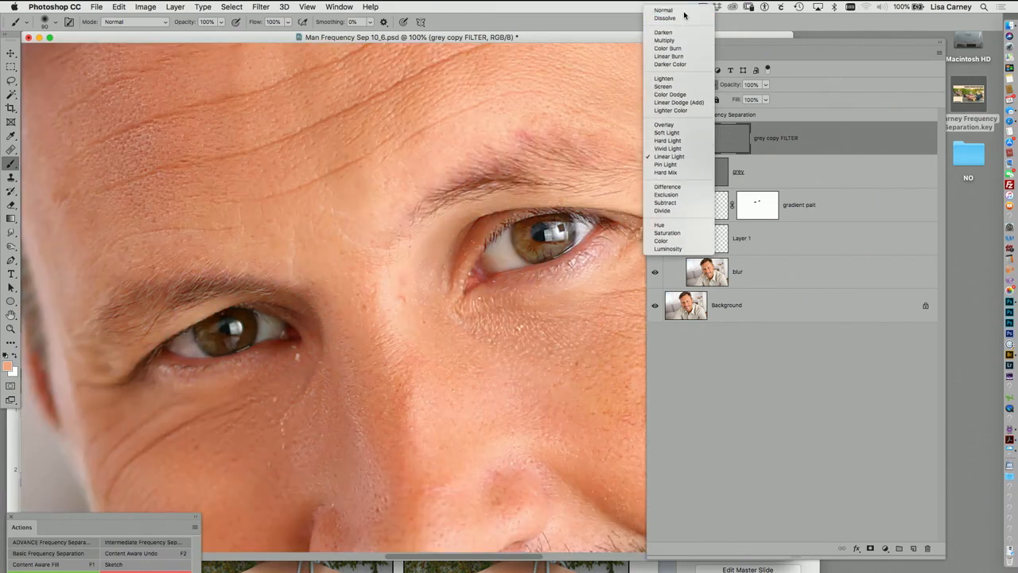
pyautogui.click(683, 9)
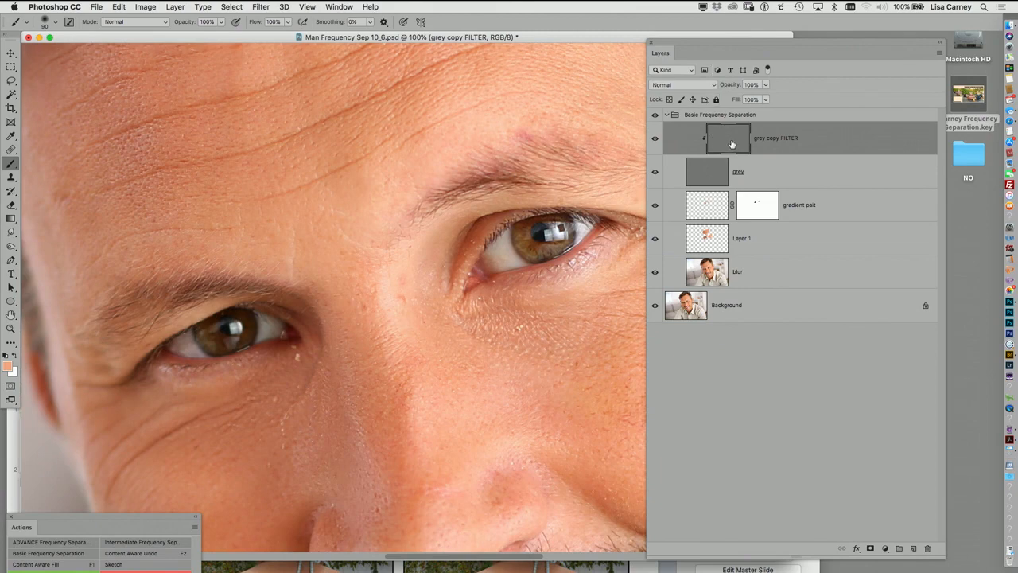
# Step: Apply the Dust & Scratches filter to the clipped layer with a radius of 10 pixels and a threshold of 6 levels
pyautogui.click(266, 7)
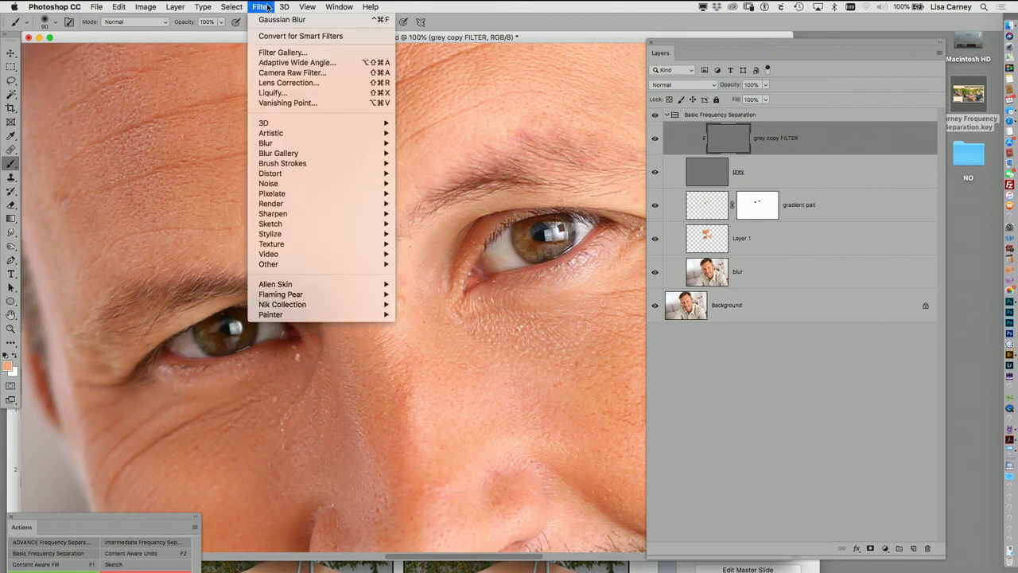
pyautogui.moveTo(291, 178)
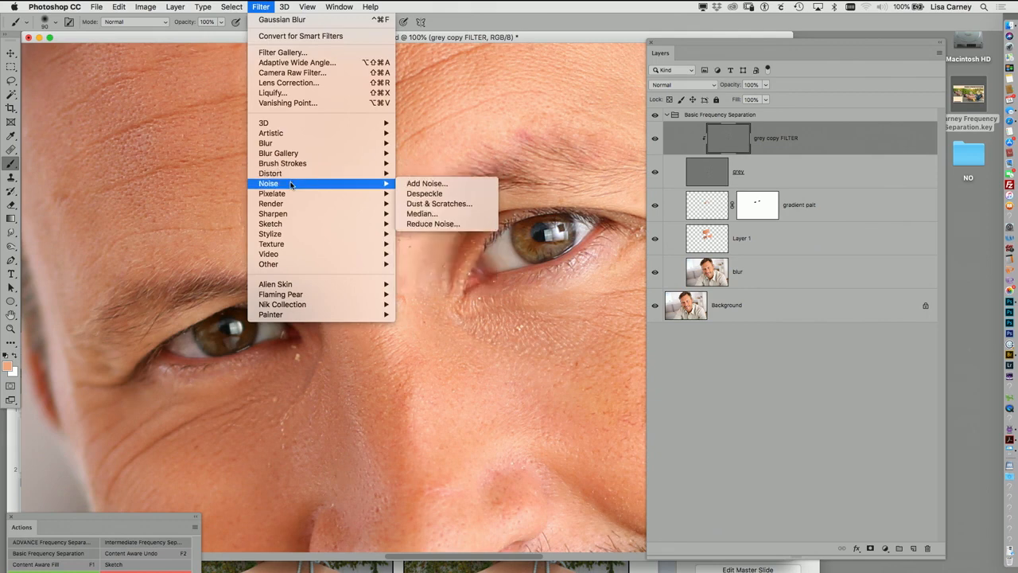
pyautogui.click(443, 206)
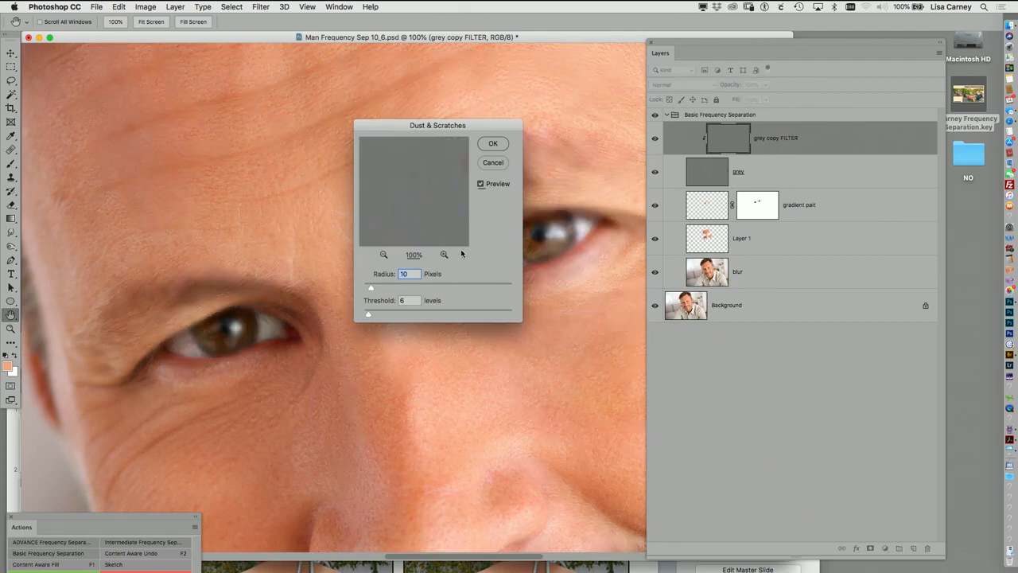
pyautogui.write('10')
pyautogui.press('Tab')
pyautogui.moveTo(478, 127); pyautogui.dragTo(557, 209)
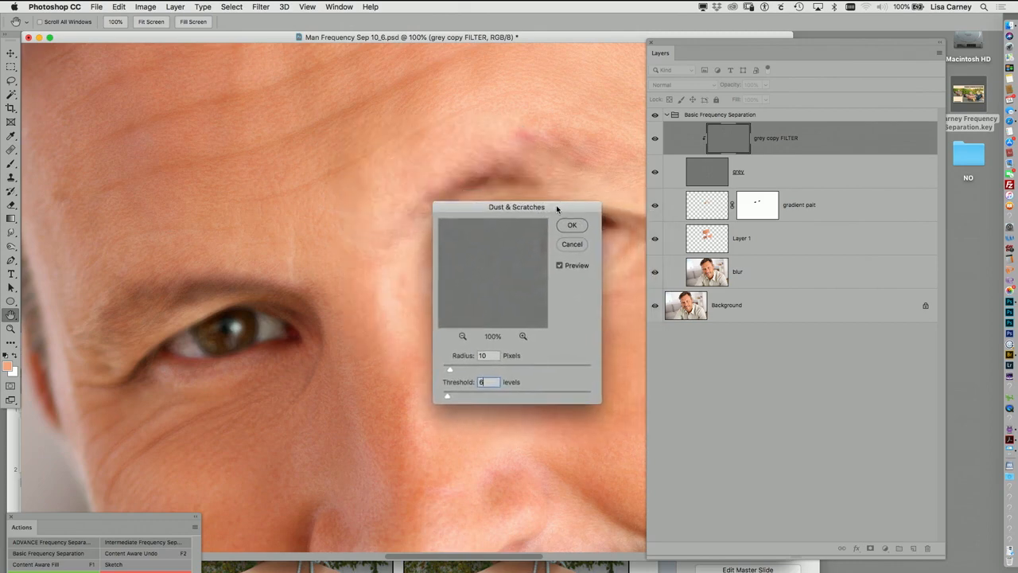
pyautogui.click(559, 267)
pyautogui.click(559, 267)
pyautogui.click(571, 227)
# Step: Rename the filtered layer "grey copy FILTER dust 10-6" and give it an inverted, black layer mask
pyautogui.doubleClick(783, 139)
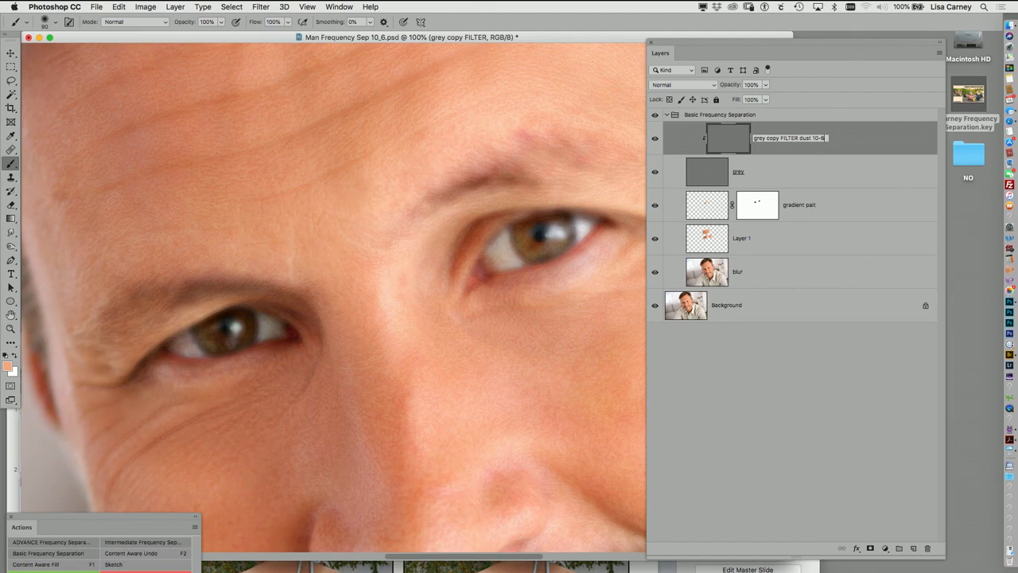
pyautogui.press('Return')
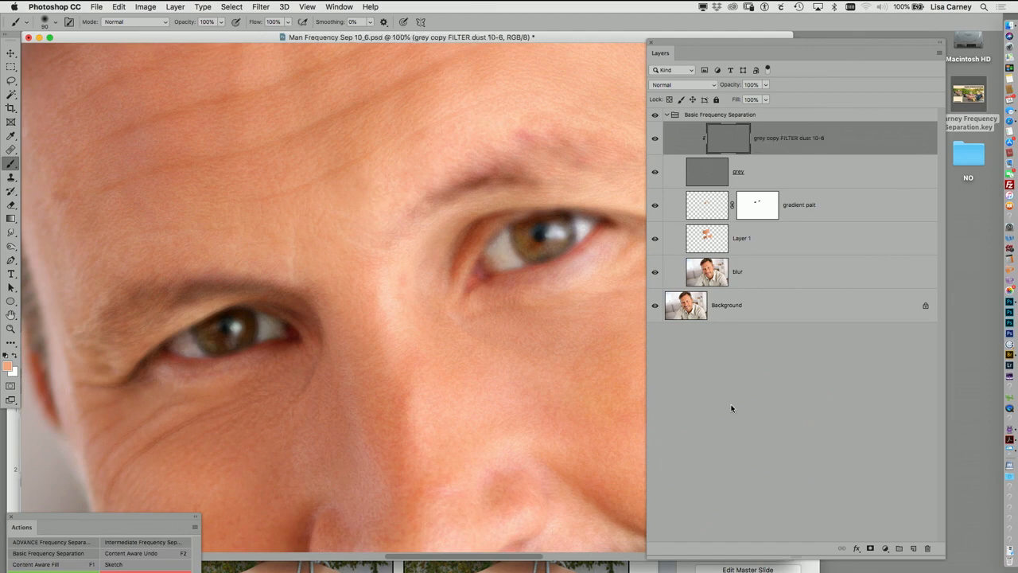
pyautogui.click(871, 548)
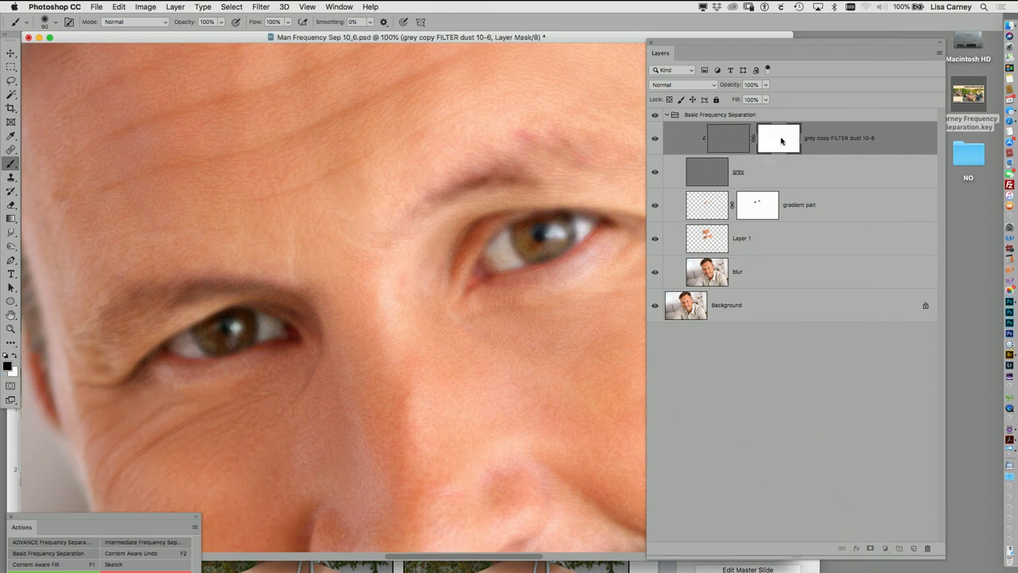
pyautogui.press('super+i')
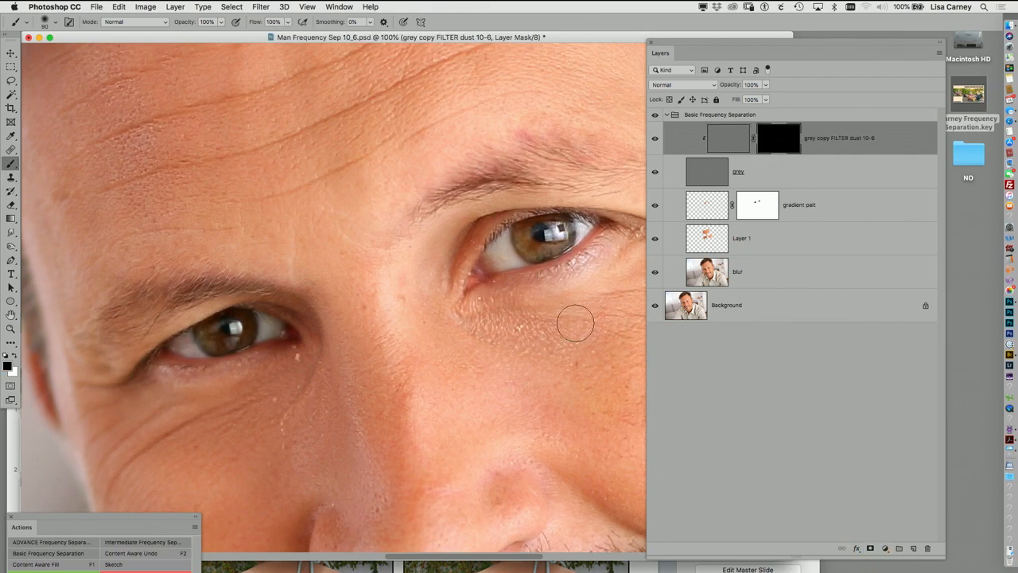
# Step: Enlarge the brush to 175 and paint white on the mask over the textured skin under the eye farther from the Layer 1 nose shadow
pyautogui.moveTo(512, 344); pyautogui.dragTo(377, 266)
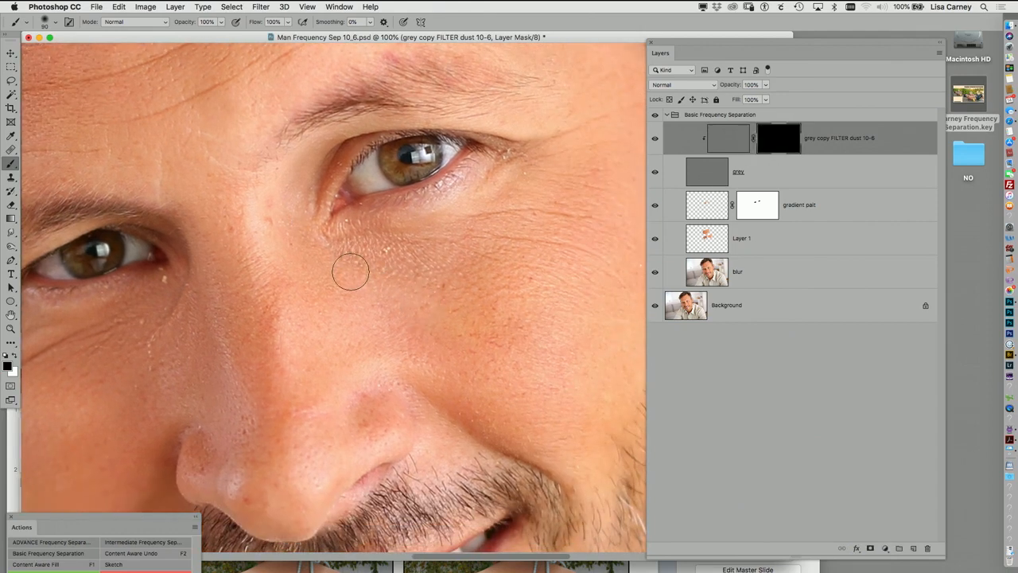
pyautogui.press(']')
pyautogui.press(']')
pyautogui.press(']')
pyautogui.press(']')
pyautogui.press('x')
pyautogui.moveTo(394, 238)
pyautogui.mouseDown()
pyautogui.moveTo(342, 280)
pyautogui.moveTo(391, 289)
pyautogui.moveTo(423, 336)
pyautogui.moveTo(496, 333)
pyautogui.moveTo(458, 350)
pyautogui.moveTo(544, 296)
pyautogui.moveTo(500, 291)
pyautogui.moveTo(517, 288)
pyautogui.moveTo(378, 323)
pyautogui.moveTo(320, 364)
pyautogui.moveTo(257, 254)
pyautogui.moveTo(297, 450)
pyautogui.moveTo(232, 188)
pyautogui.moveTo(236, 223)
pyautogui.moveTo(232, 109)
pyautogui.moveTo(365, 319)
pyautogui.moveTo(529, 349)
pyautogui.moveTo(492, 329)
pyautogui.moveTo(393, 357)
pyautogui.mouseUp()
pyautogui.press('space')
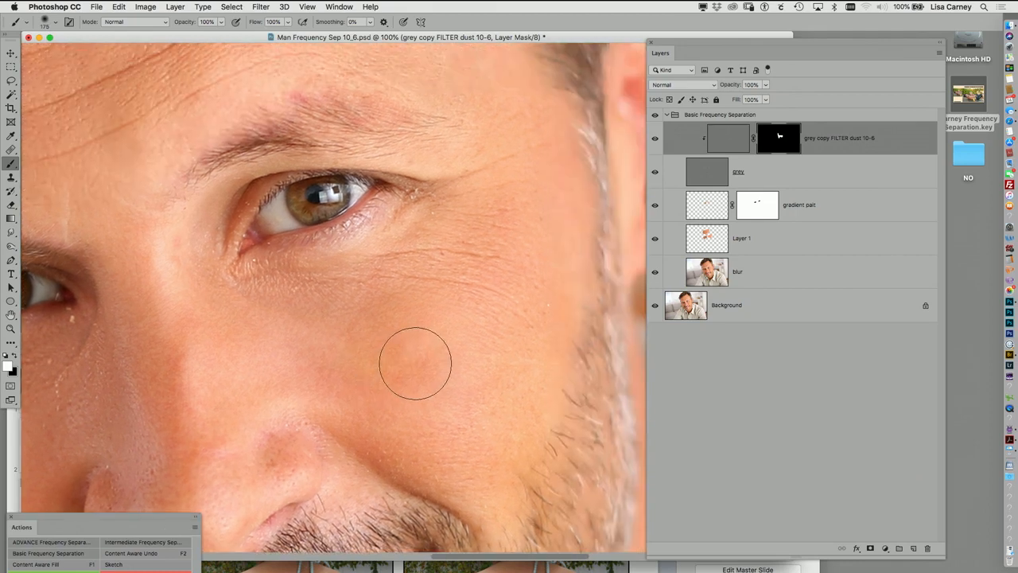
# Step: At 50% brush opacity, paint white on the mask over the outer eye wrinkles, between the eyebrows and under the opposite eye
pyautogui.press('5')
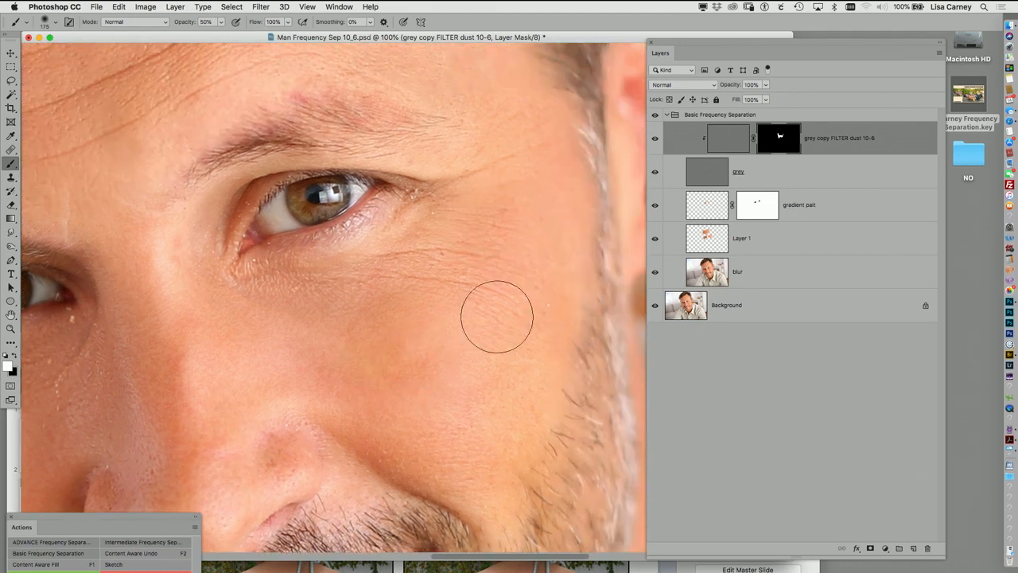
pyautogui.press('space')
pyautogui.moveTo(401, 303); pyautogui.dragTo(511, 418)
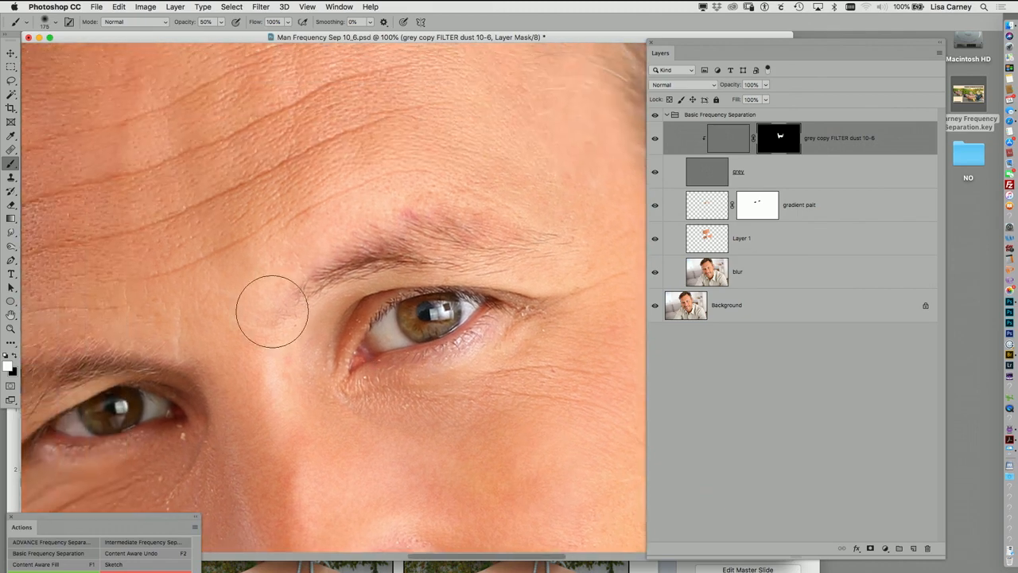
pyautogui.press('space')
pyautogui.moveTo(237, 287)
pyautogui.mouseDown()
pyautogui.moveTo(319, 304)
pyautogui.moveTo(100, 309)
pyautogui.moveTo(439, 189)
pyautogui.moveTo(562, 160)
pyautogui.mouseUp()
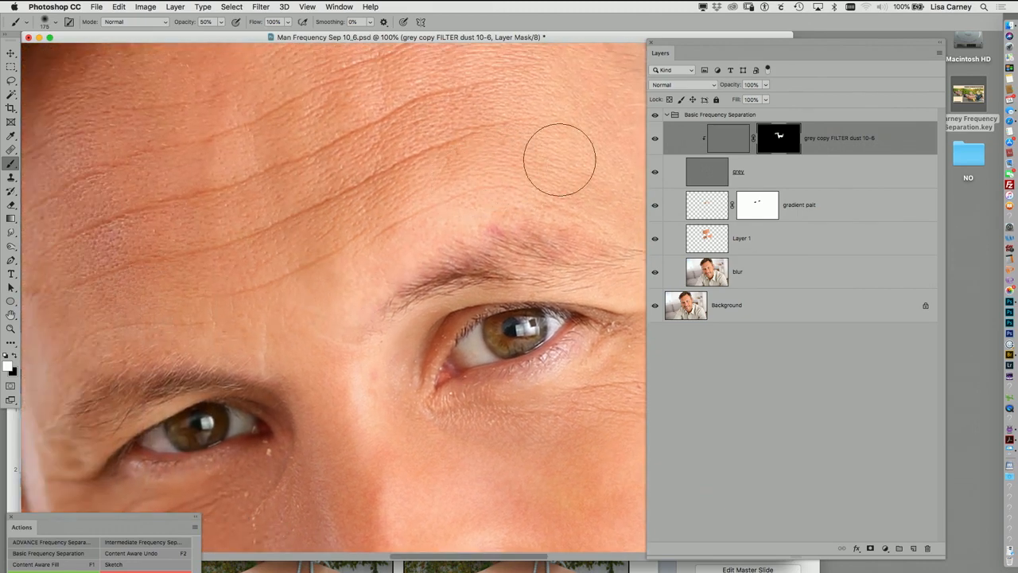
pyautogui.press('space')
pyautogui.moveTo(404, 334); pyautogui.dragTo(437, 47)
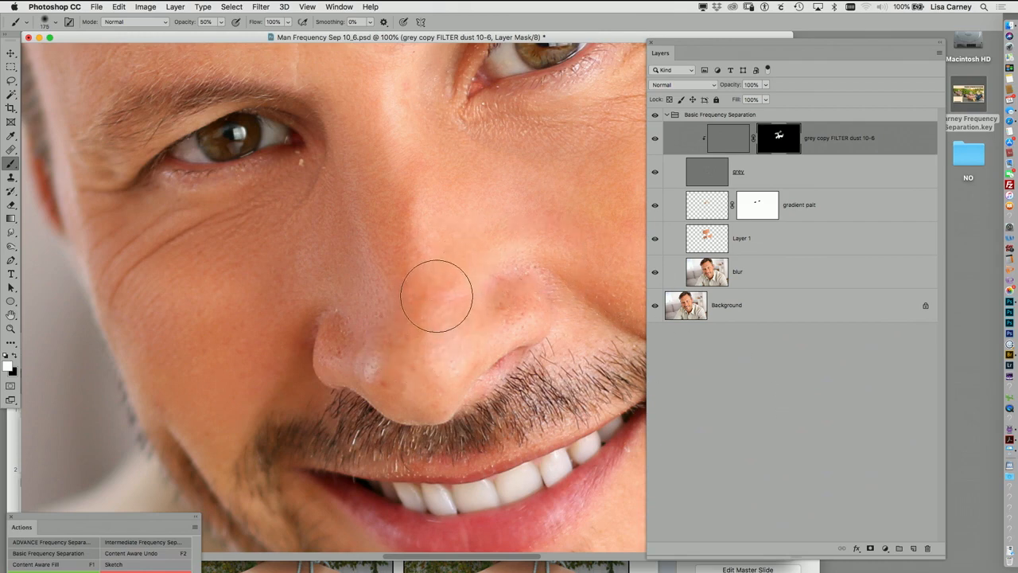
pyautogui.press('space')
pyautogui.moveTo(432, 291); pyautogui.dragTo(327, 275)
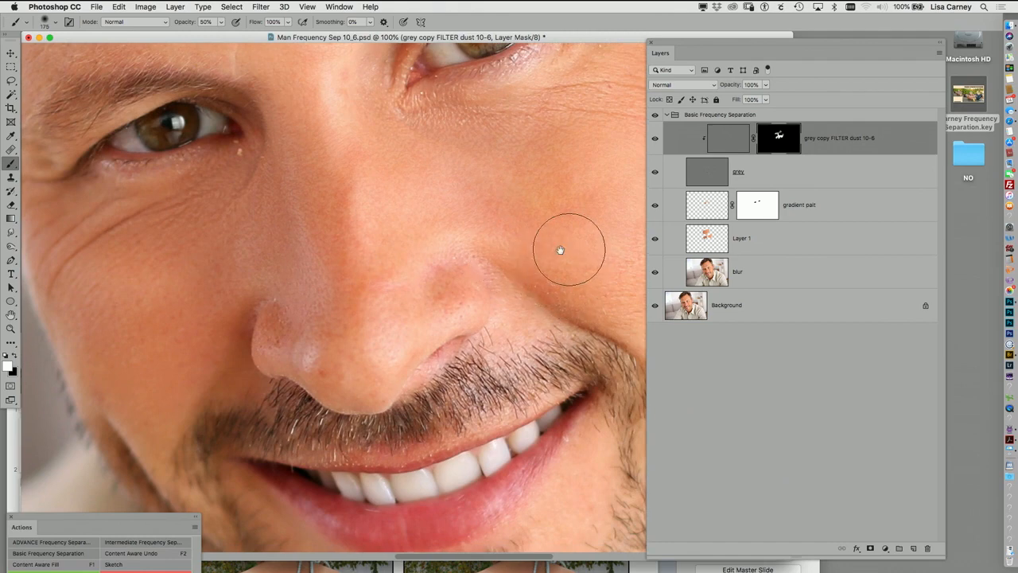
pyautogui.press('space')
pyautogui.moveTo(490, 250); pyautogui.dragTo(326, 279)
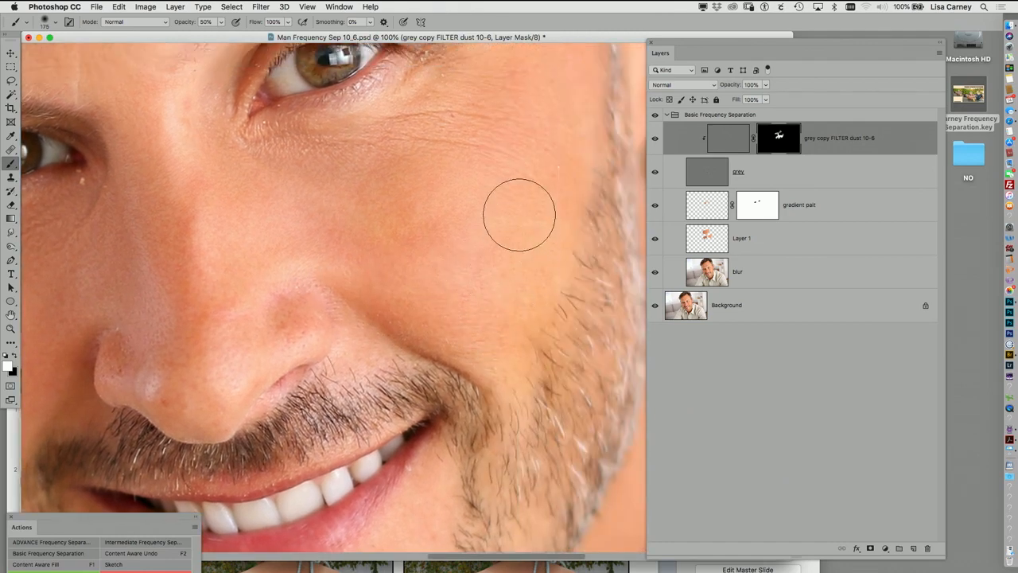
pyautogui.press('[')
pyautogui.press('[')
pyautogui.press('[')
pyautogui.moveTo(295, 266); pyautogui.dragTo(392, 258)
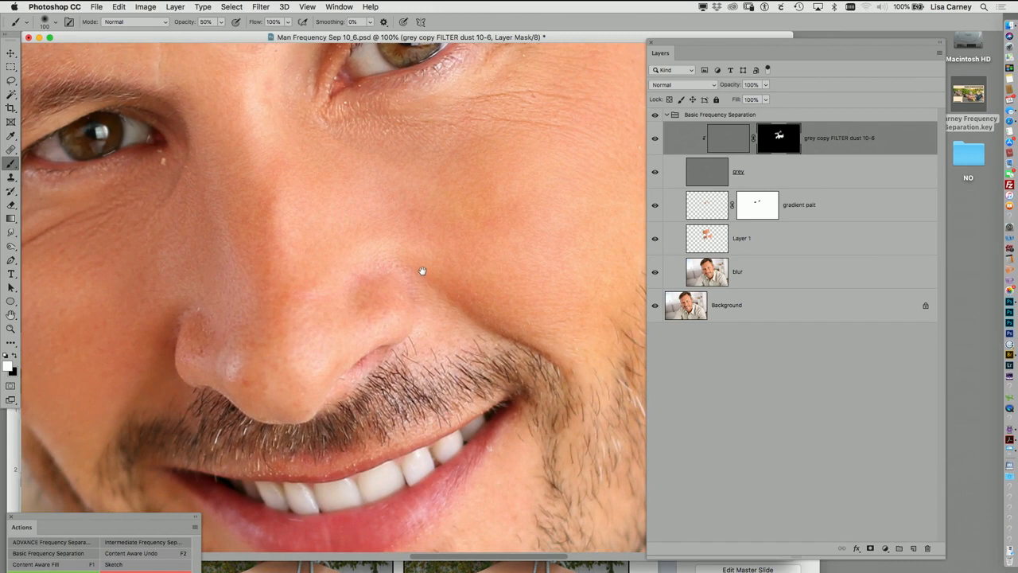
# Step: Duplicate the blur layer and merge the duplicate with Layer 1 and the gradient pait layer
pyautogui.click(719, 273)
pyautogui.press('super+j')
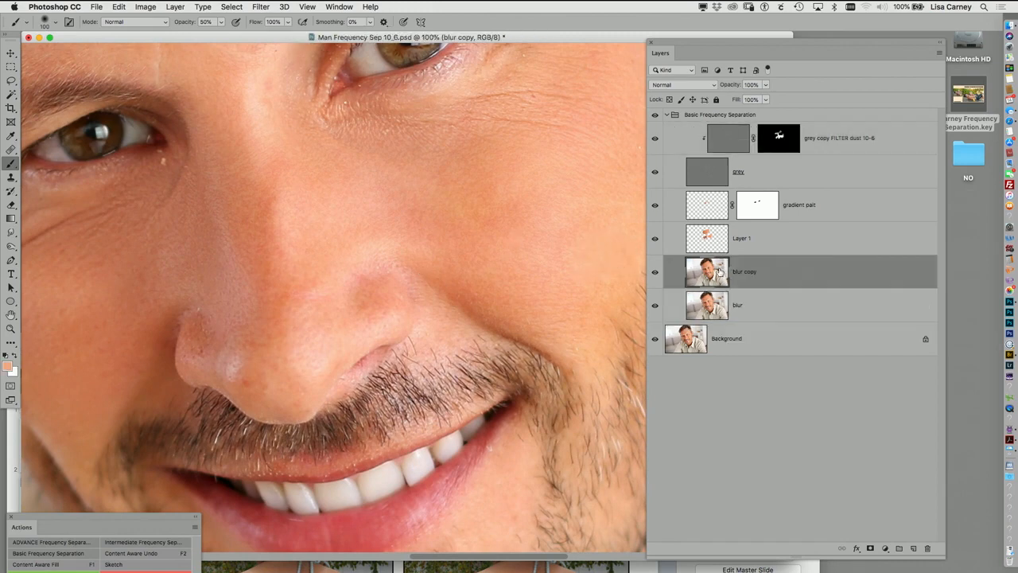
pyautogui.keyDown('shift'); pyautogui.click(716, 216); pyautogui.keyUp('shift')
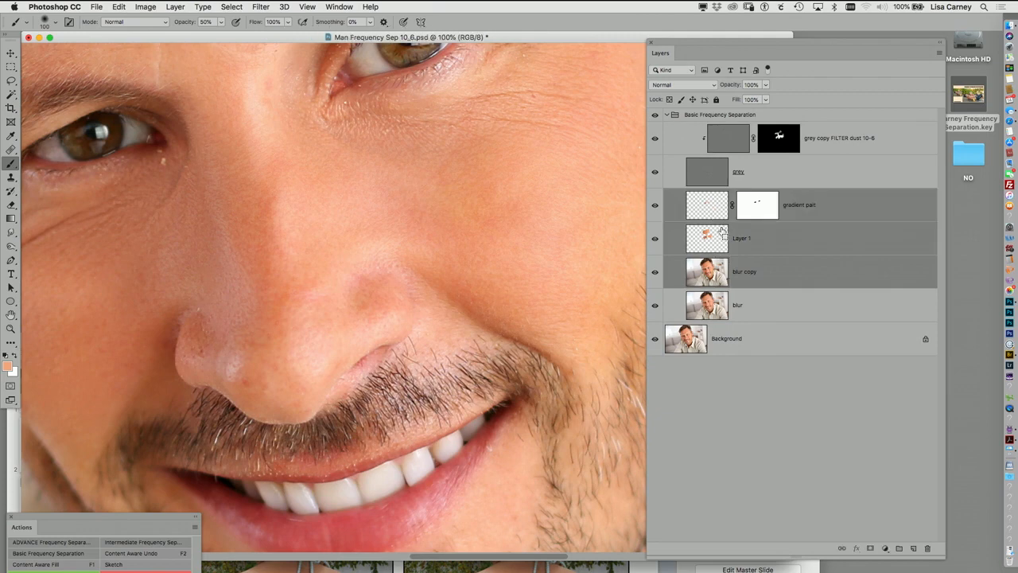
pyautogui.press('super+e')
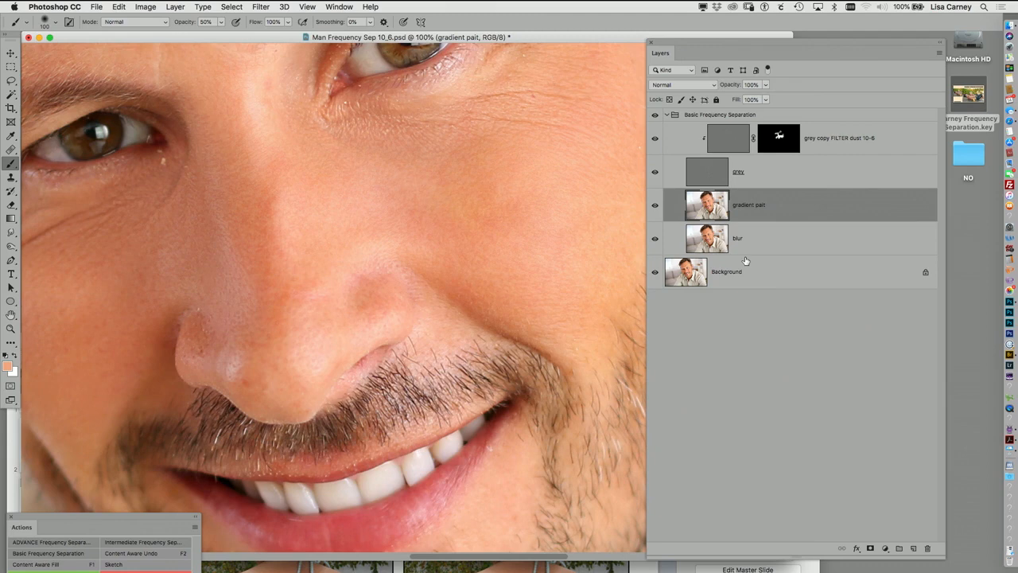
# Step: Switch to the Smudge tool for working on the face in the merged gradient pait layer
pyautogui.scroll(-10, 148, 225)
pyautogui.hscroll(10, 148, 225)
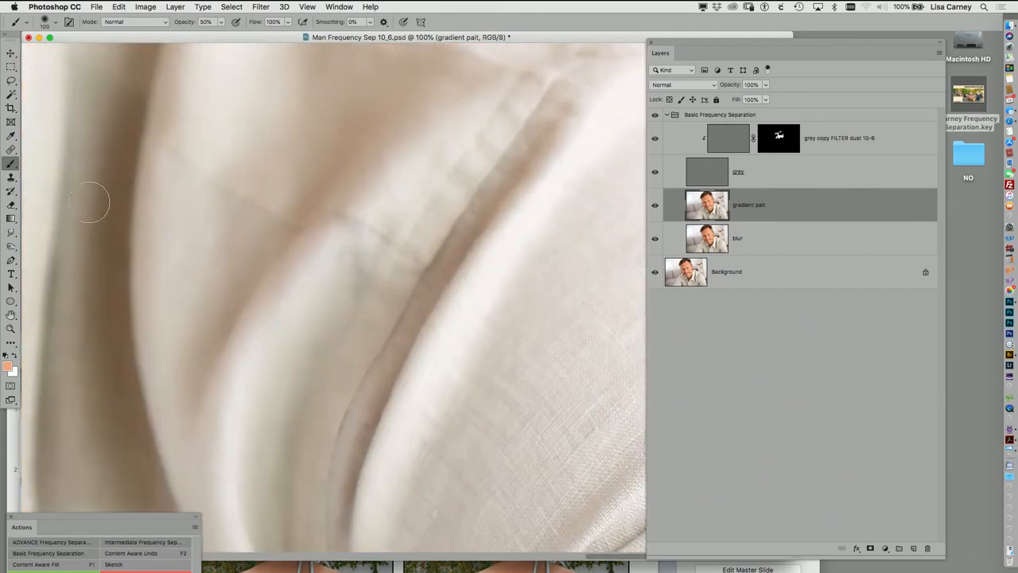
pyautogui.click(10, 232)
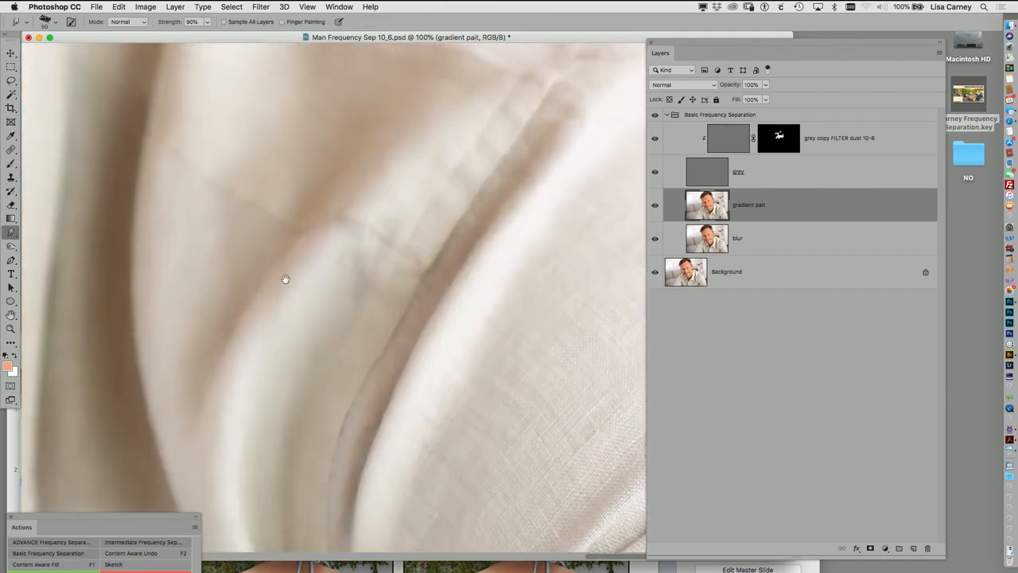
pyautogui.moveTo(286, 279); pyautogui.dragTo(402, 426)
pyautogui.moveTo(247, 257); pyautogui.dragTo(280, 400)
pyautogui.moveTo(151, 167); pyautogui.dragTo(405, 244)
pyautogui.moveTo(163, 238); pyautogui.dragTo(379, 268)
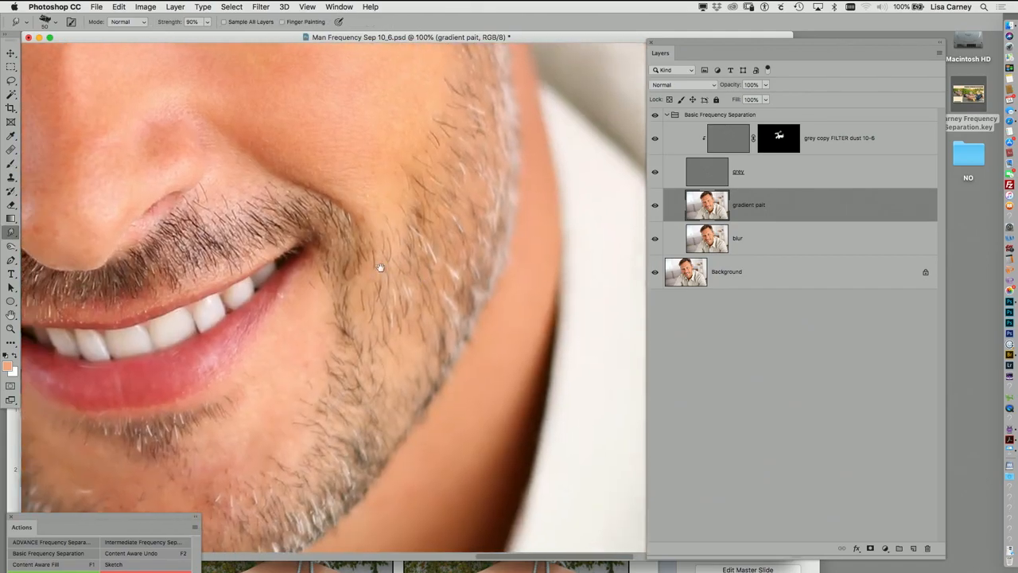
pyautogui.moveTo(111, 113); pyautogui.dragTo(430, 338)
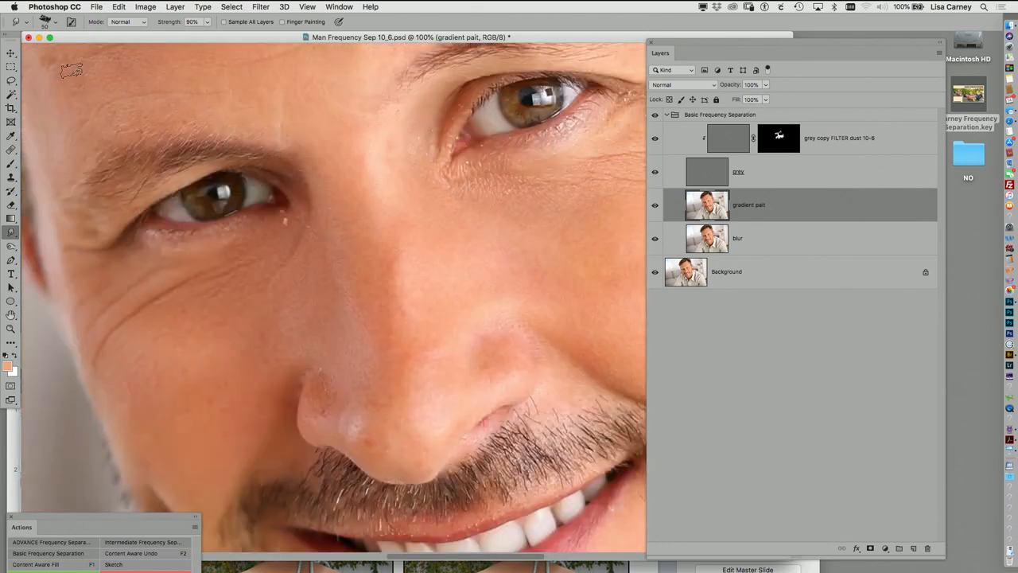
# Step: Load the dots preset for the Smudge tool and change its brush tip to Soft Round from General Brushes
pyautogui.click(19, 22)
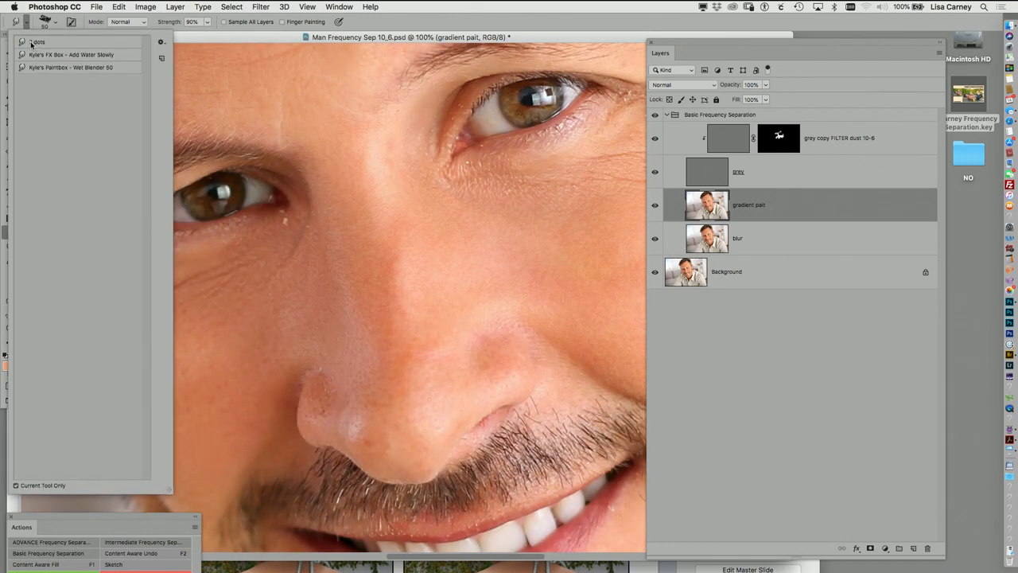
pyautogui.click(31, 43)
pyautogui.click(44, 24)
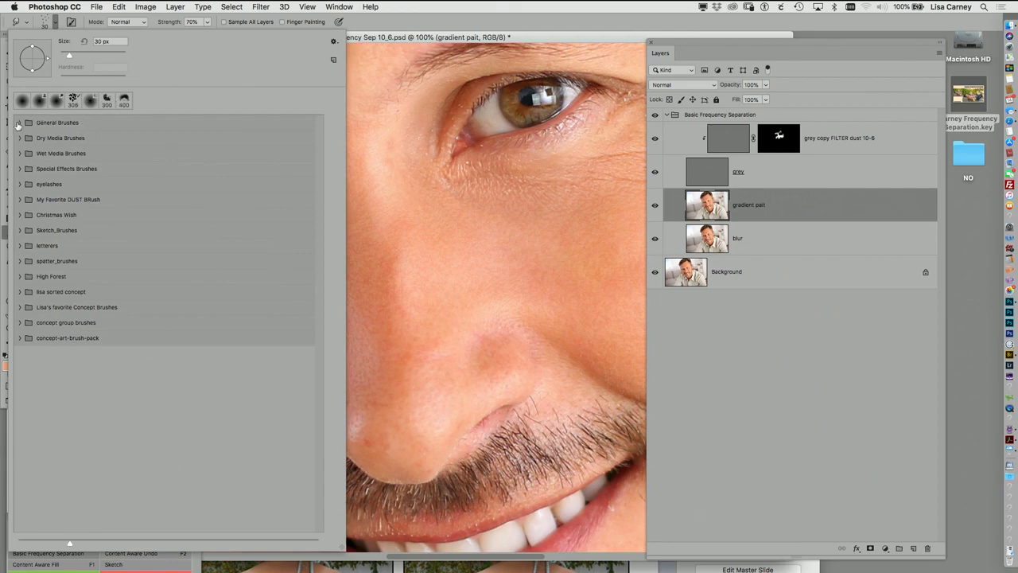
pyautogui.click(19, 123)
pyautogui.click(43, 137)
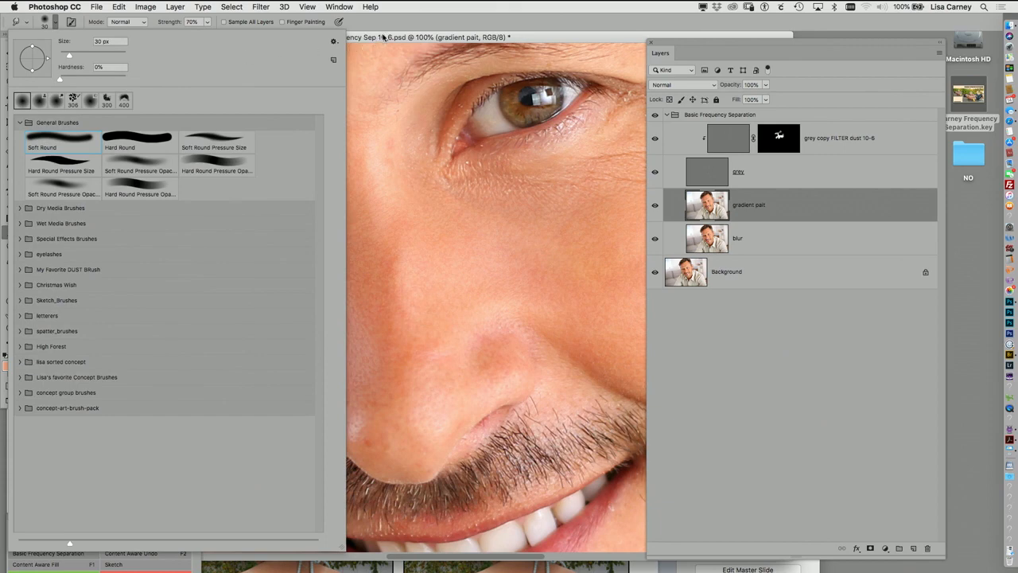
pyautogui.click(382, 37)
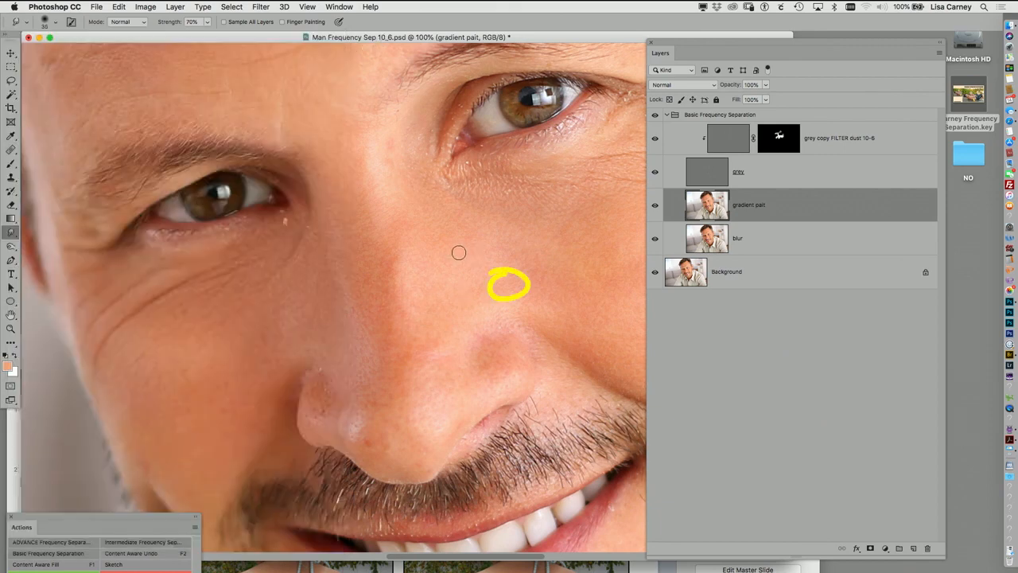
# Step: Enlarge the Smudge brush to 200 px and blend the skin tones down the bridge of the nose on the gradient pait layer
pyautogui.press('super+minus')
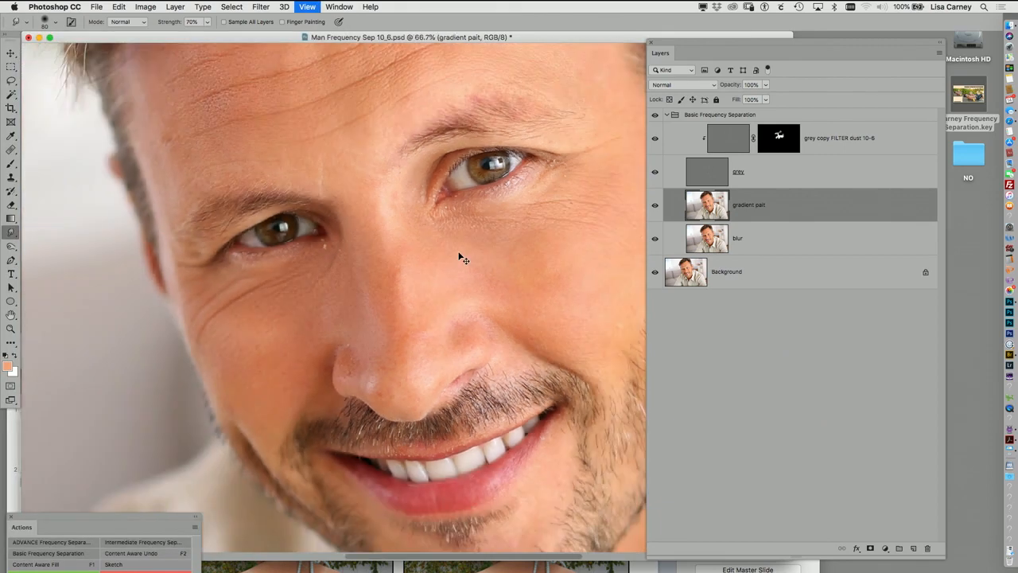
pyautogui.press('super+minus')
pyautogui.press(']')
pyautogui.press(']')
pyautogui.press(']')
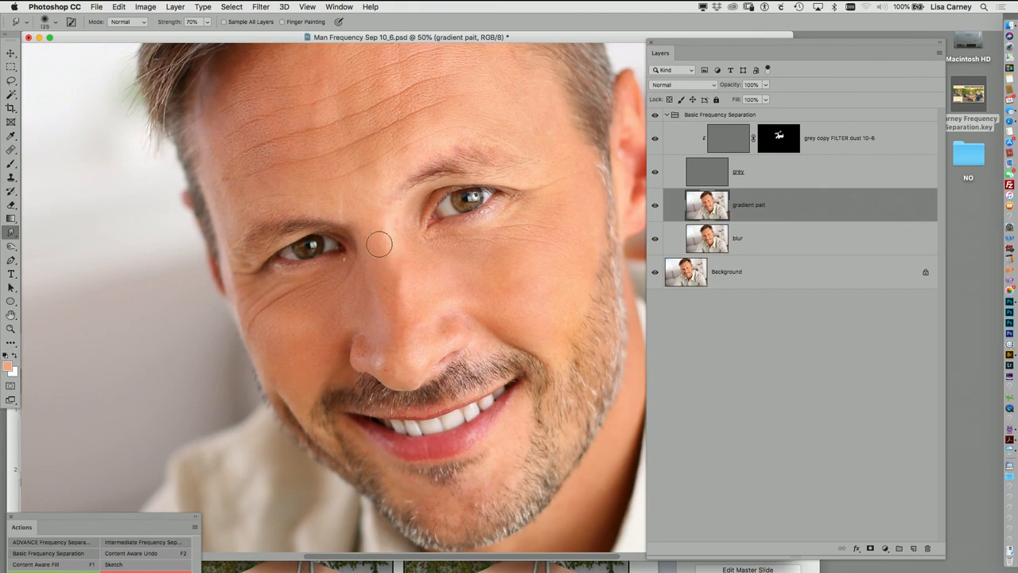
pyautogui.press(']')
pyautogui.press(']')
pyautogui.moveTo(387, 253); pyautogui.dragTo(421, 353)
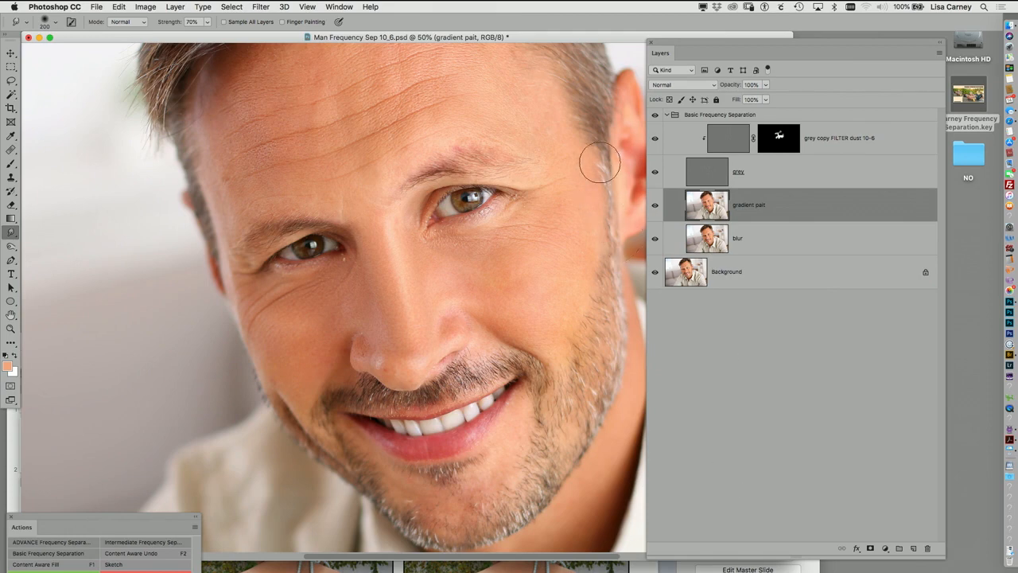
# Step: Hide the two grey texture layers to inspect the smudged colour underneath, and show them again
pyautogui.click(654, 138)
pyautogui.click(655, 171)
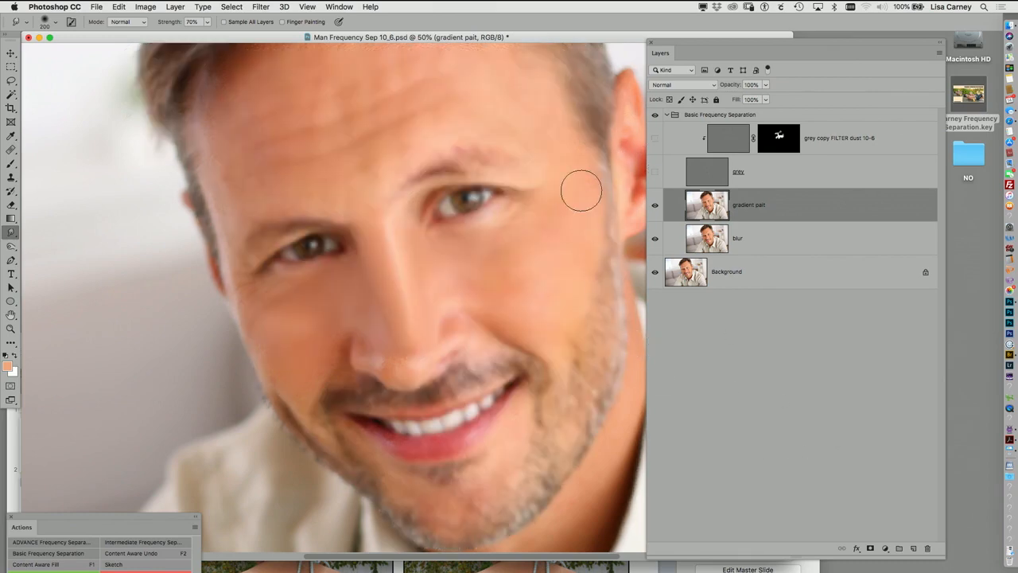
pyautogui.click(655, 171)
pyautogui.click(655, 137)
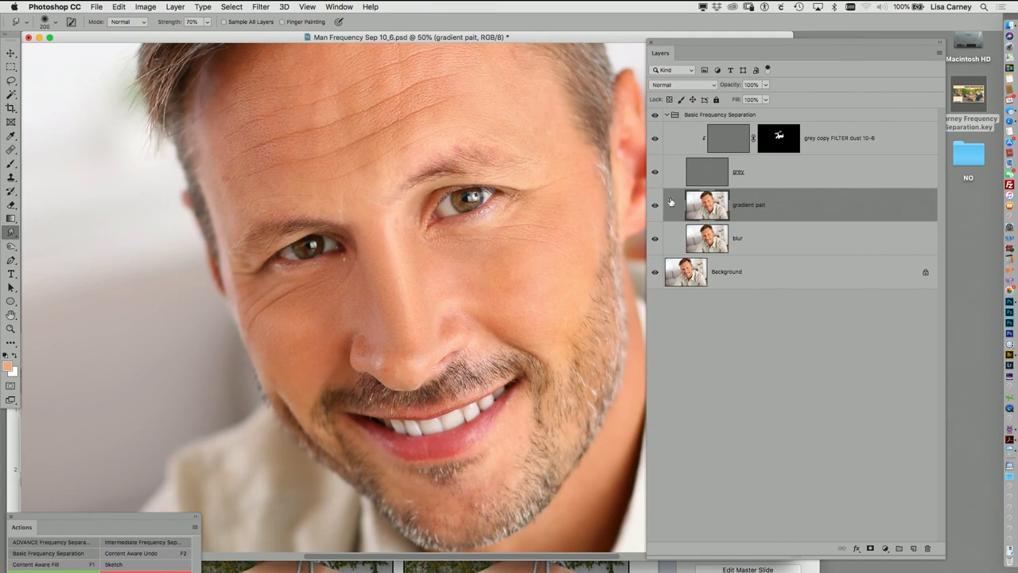
# Step: Create a layer named cheek H above gradient pait and add a gradient highlight to the cheek in a skin tone sampled beside the nose
pyautogui.press('super+shift+n')
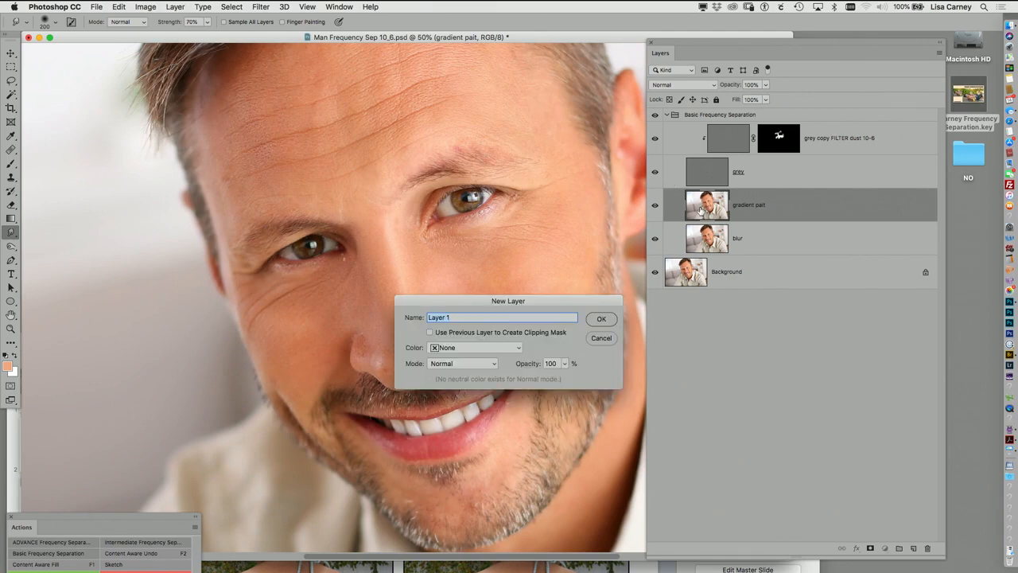
pyautogui.write('heek H')
pyautogui.press('Return')
pyautogui.press('g')
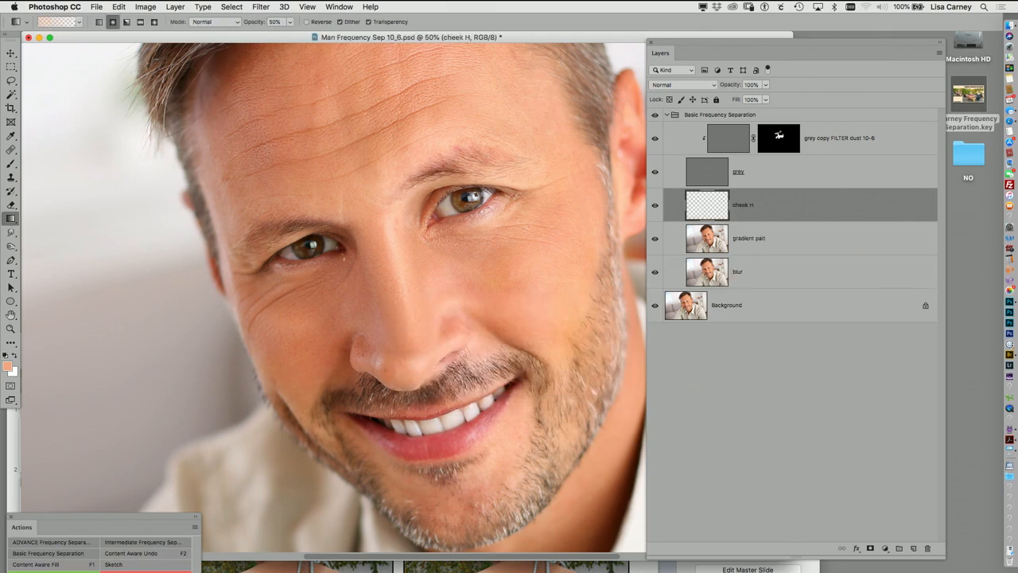
pyautogui.keyDown('alt'); pyautogui.click(401, 269); pyautogui.keyUp('alt')
pyautogui.moveTo(284, 368); pyautogui.dragTo(314, 361)
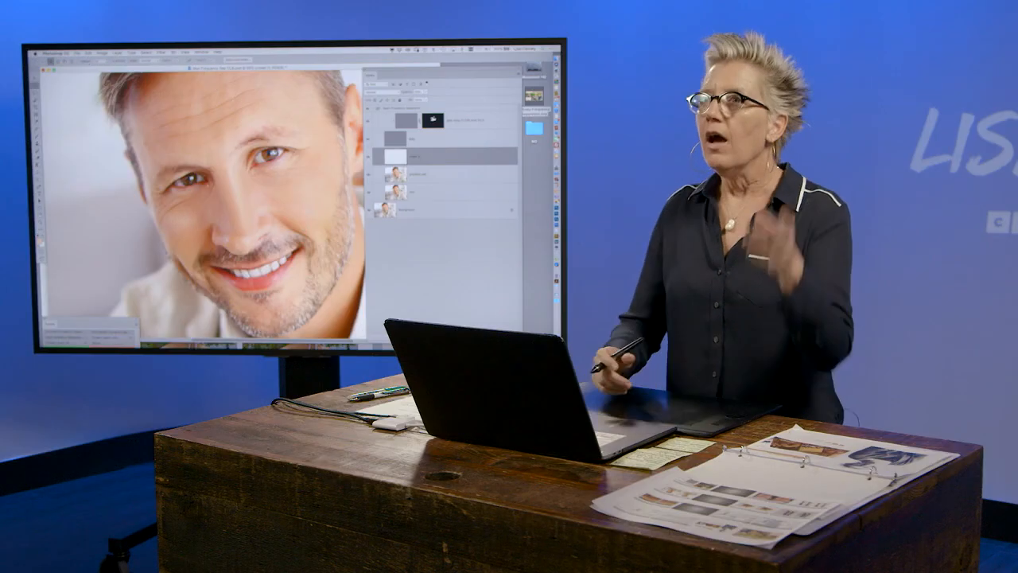
# Step: Review the whole portrait and delete the layer directly above the gradient pait layer
pyautogui.press('Home')
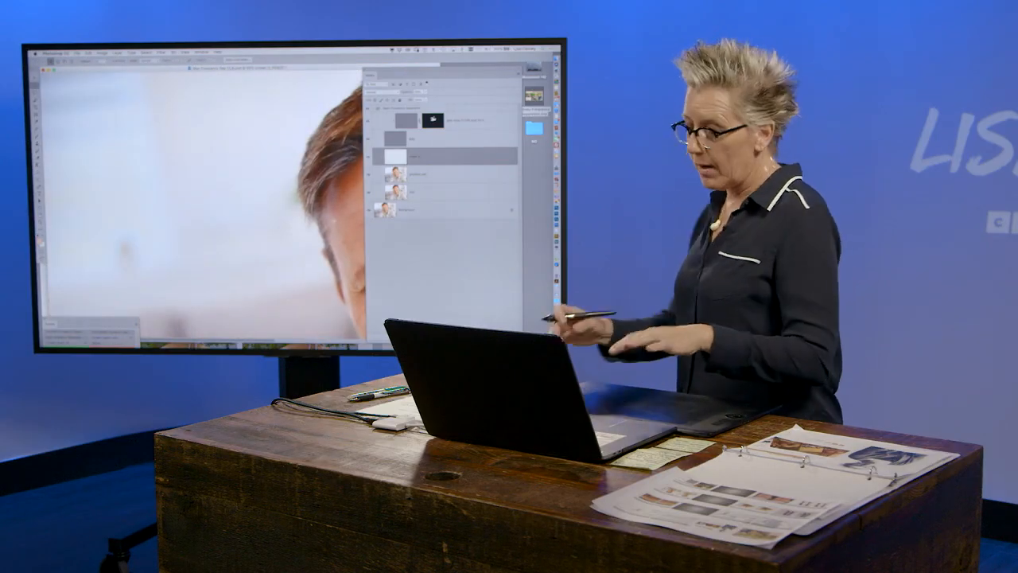
pyautogui.press('super+0')
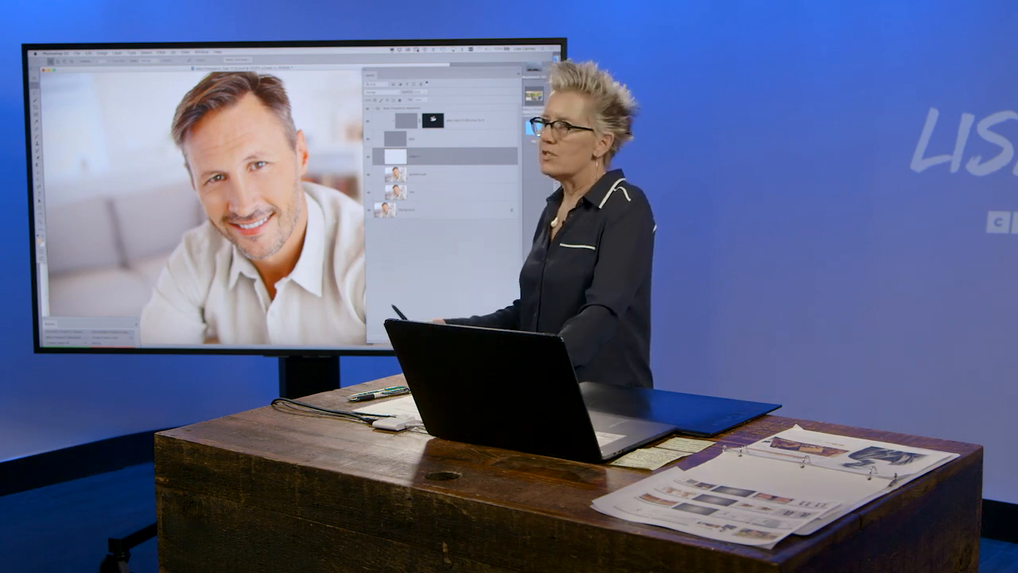
pyautogui.press('super+=')
pyautogui.press('super+=')
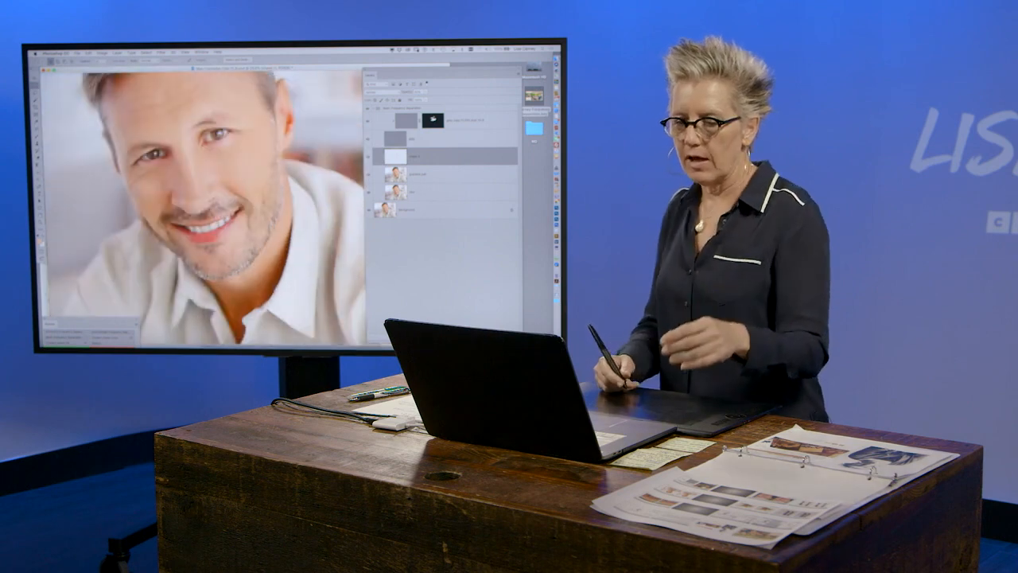
pyautogui.press('super+minus')
pyautogui.press('BackSpace')
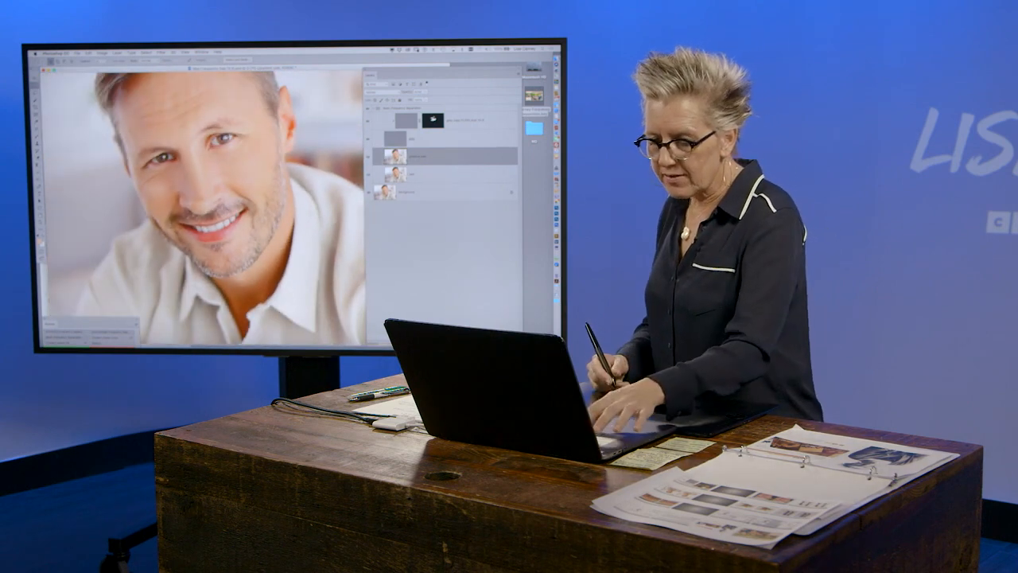
# Step: Save and close the portrait, and open Legs SAMPLE_.psd from the Finder window
pyautogui.press('super+minus')
pyautogui.press('super+s')
pyautogui.click(262, 152)
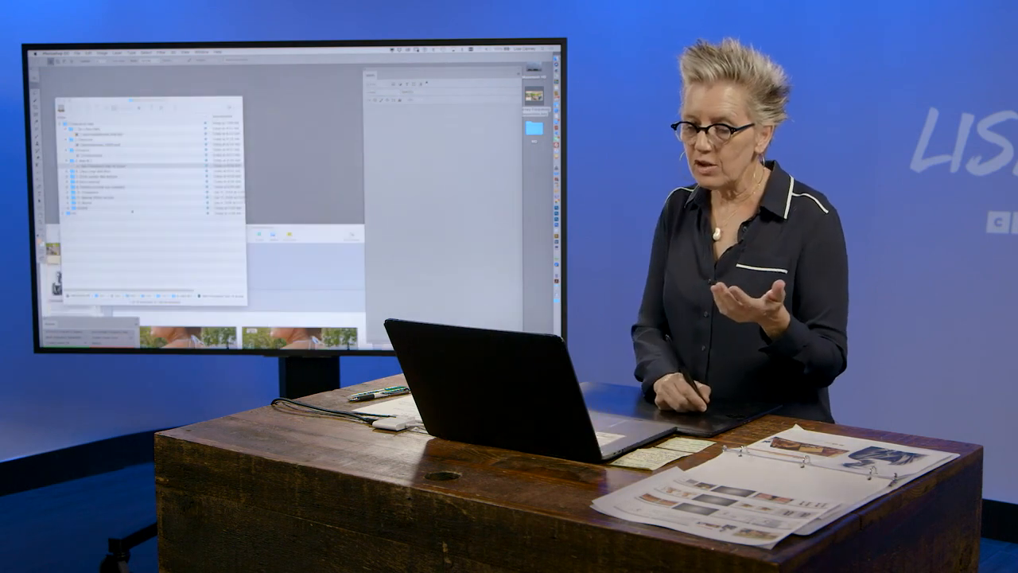
pyautogui.click(66, 171)
pyautogui.doubleClick(107, 177)
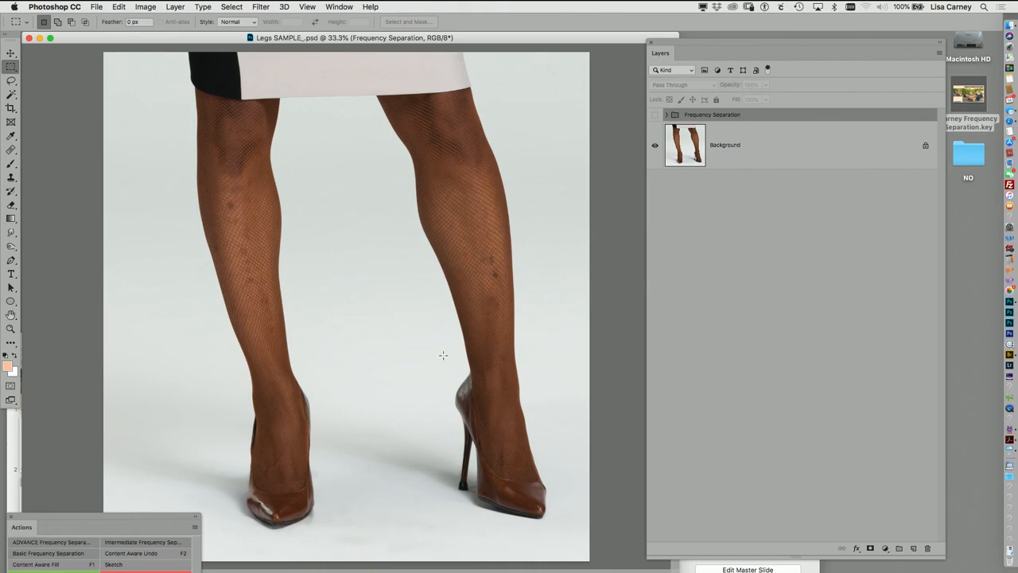
# Step: Compare the legs with and without the Frequency Separation group, and examine the layers inside it
pyautogui.click(655, 116)
pyautogui.click(654, 116)
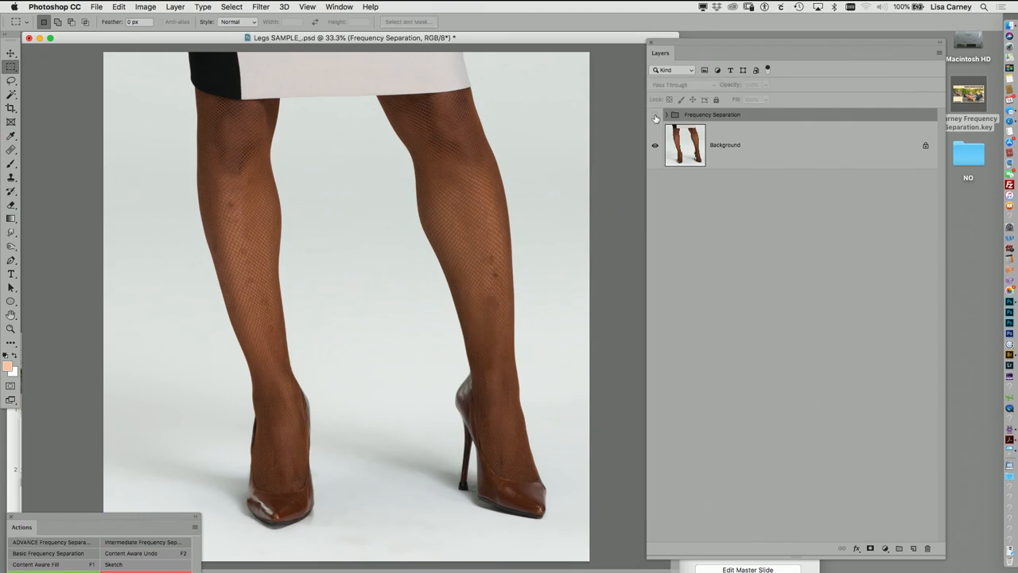
pyautogui.click(655, 116)
pyautogui.click(654, 117)
pyautogui.click(655, 116)
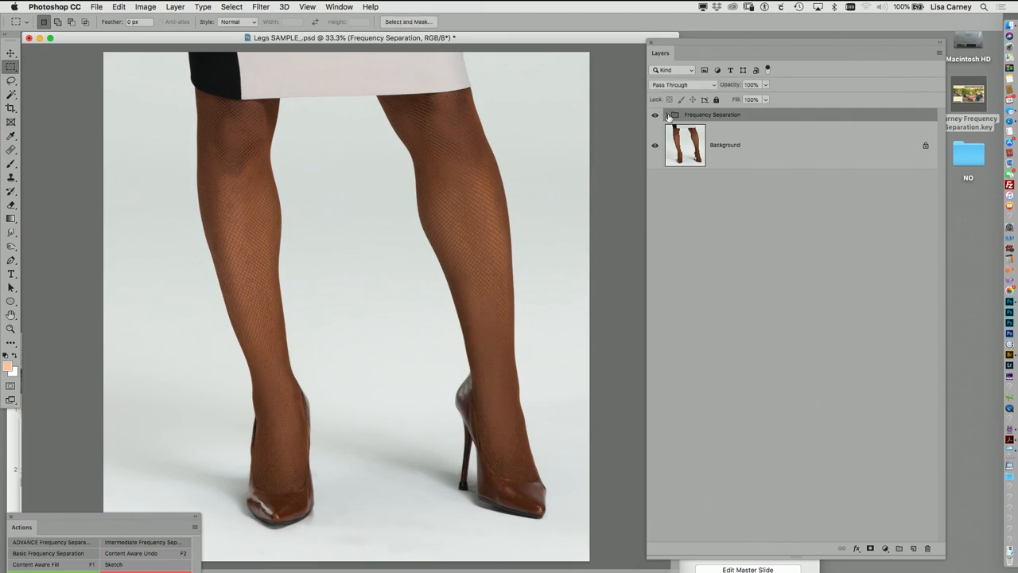
pyautogui.click(667, 116)
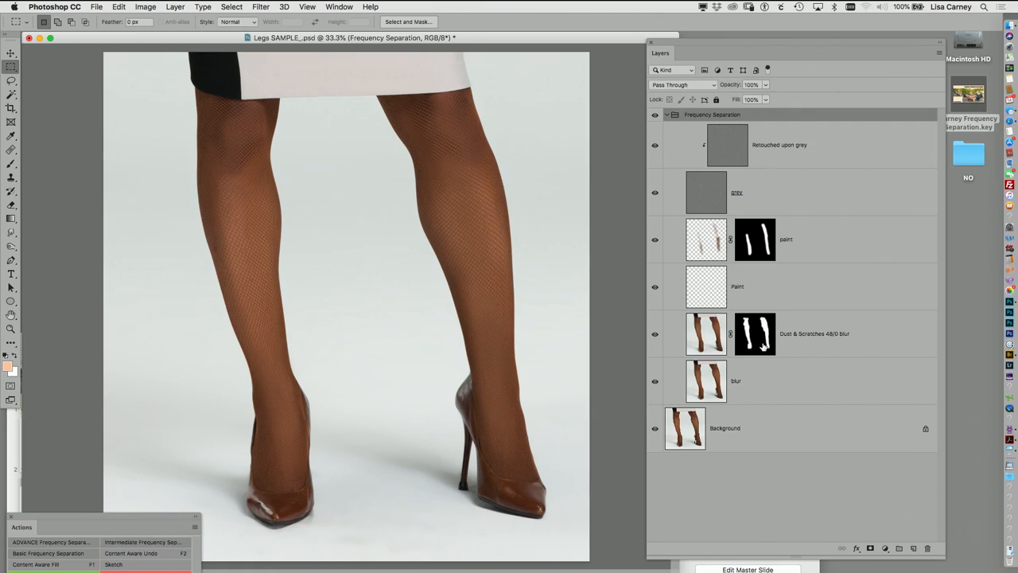
pyautogui.click(668, 115)
pyautogui.click(654, 114)
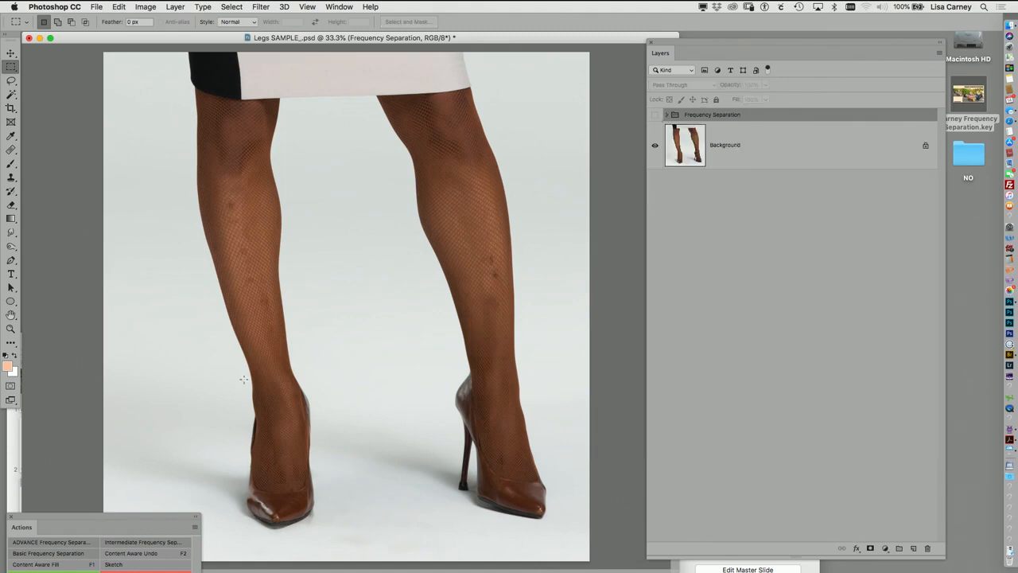
# Step: Try the Intermediate Frequency Separation action on the legs, and delete the grey, blur and Frequency Separation groups
pyautogui.click(150, 545)
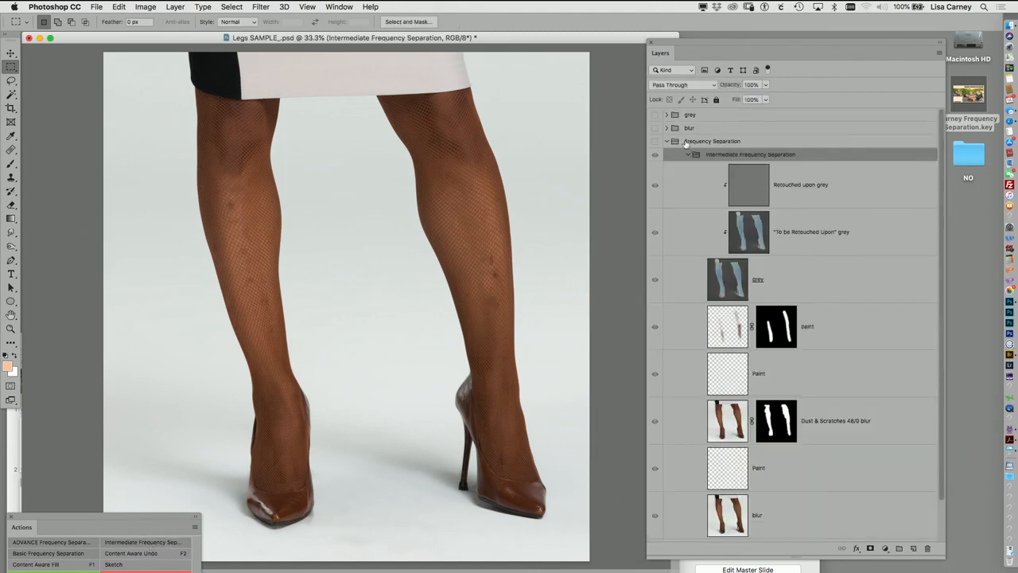
pyautogui.click(655, 142)
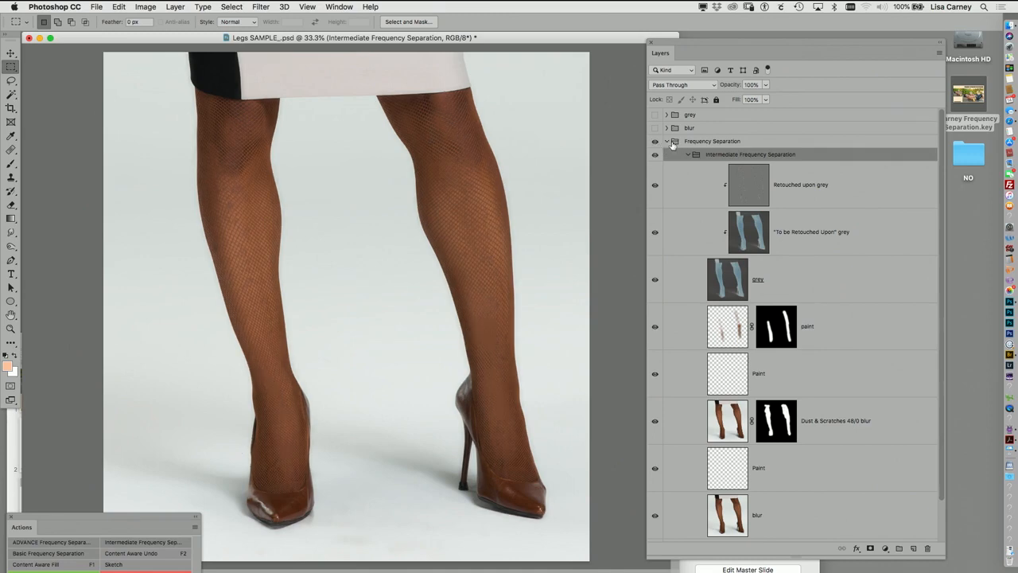
pyautogui.click(666, 142)
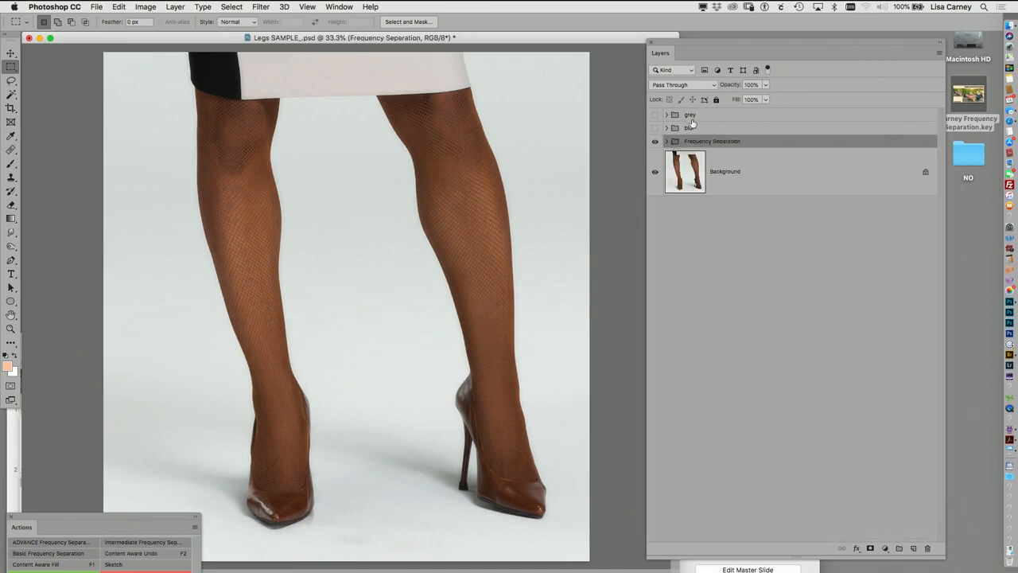
pyautogui.keyDown('shift'); pyautogui.click(692, 117); pyautogui.keyUp('shift')
pyautogui.press('Delete')
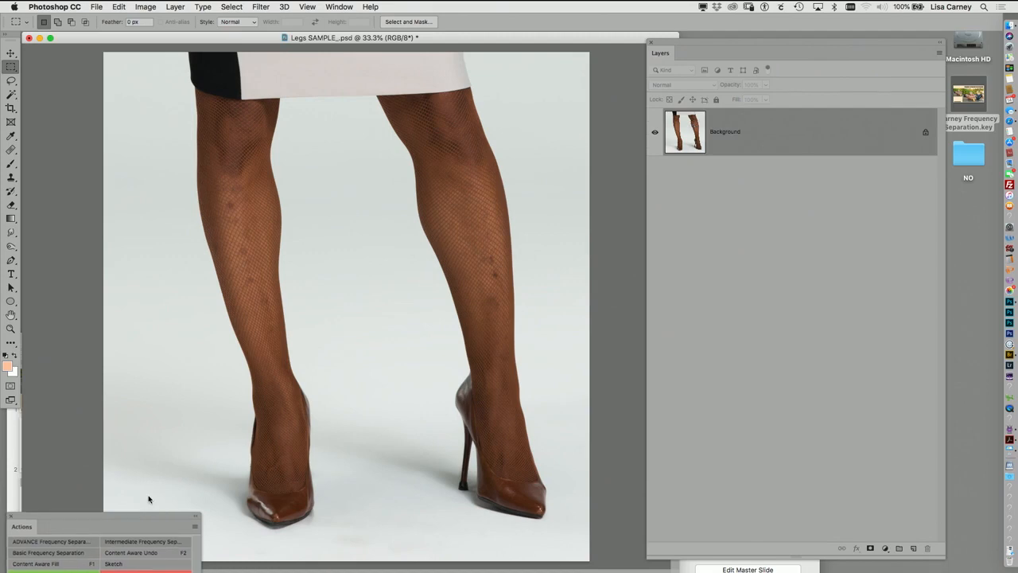
# Step: Run the Basic Frequency Separation action on the legs image and expand its layer group
pyautogui.moveTo(143, 516); pyautogui.dragTo(217, 319)
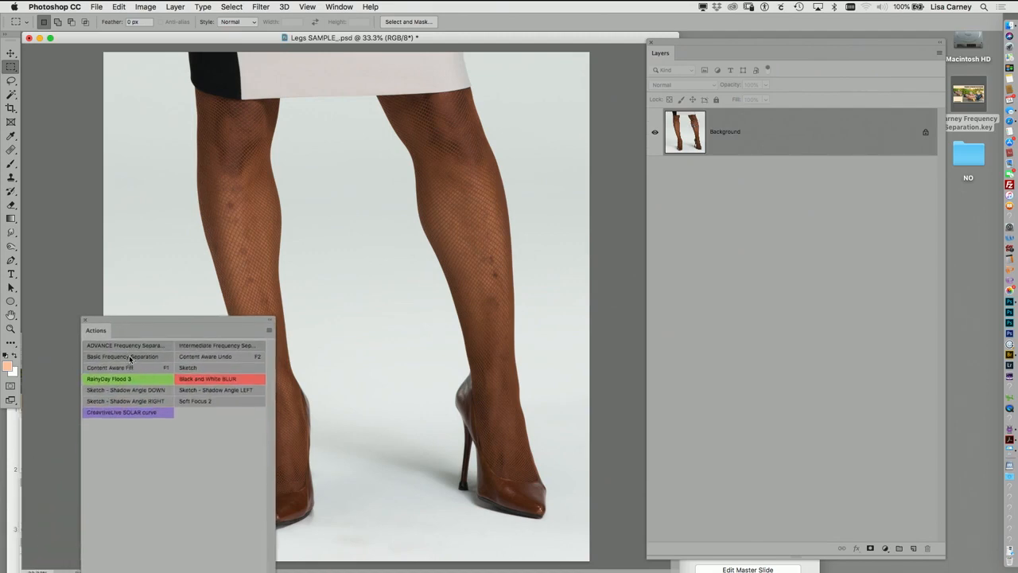
pyautogui.click(130, 357)
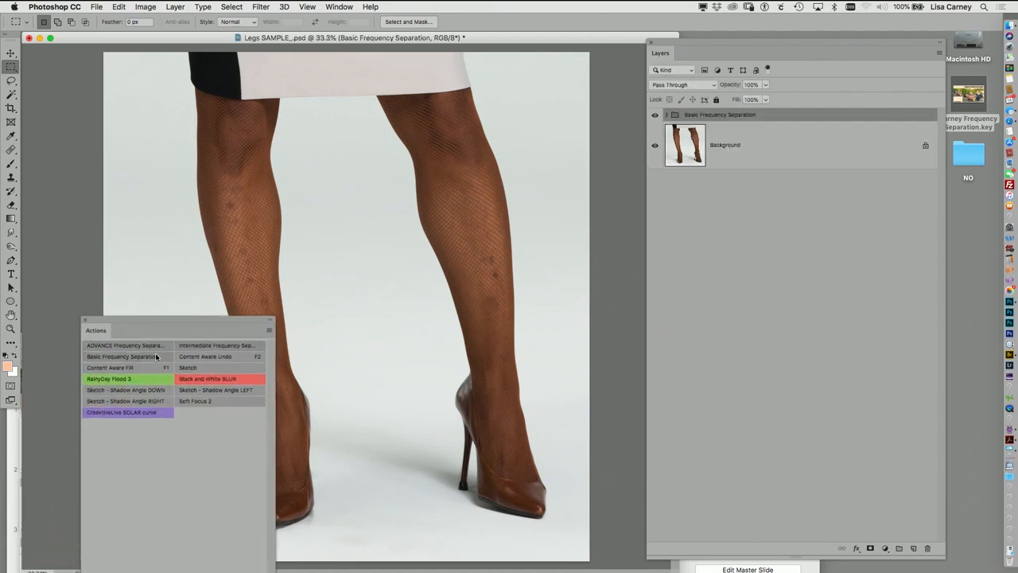
pyautogui.click(667, 116)
pyautogui.moveTo(243, 324); pyautogui.dragTo(135, 417)
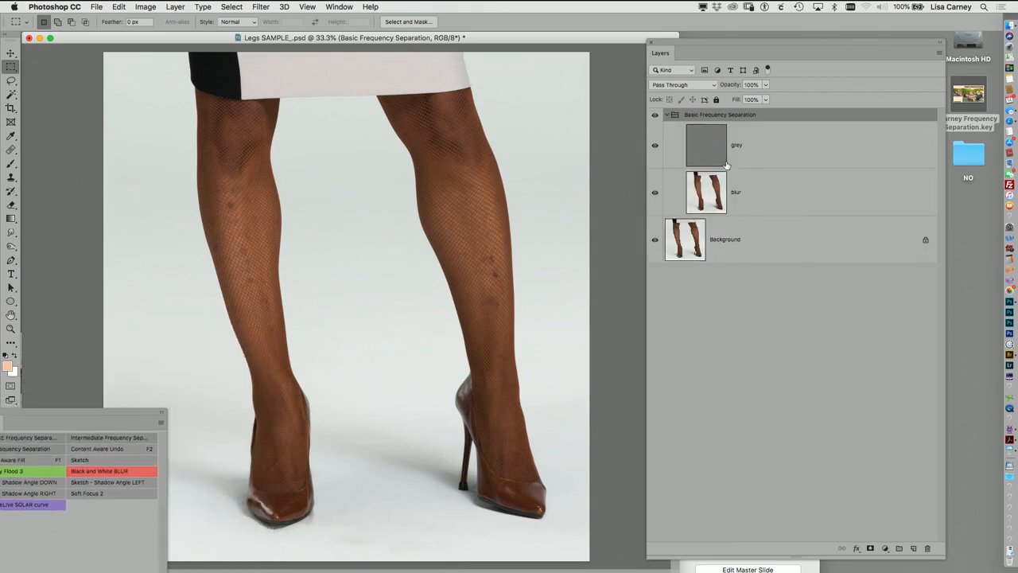
# Step: Duplicate the blur layer and apply Dust & Scratches to the copy with a radius of 40 pixels and a threshold of 0
pyautogui.click(714, 191)
pyautogui.press('super+j')
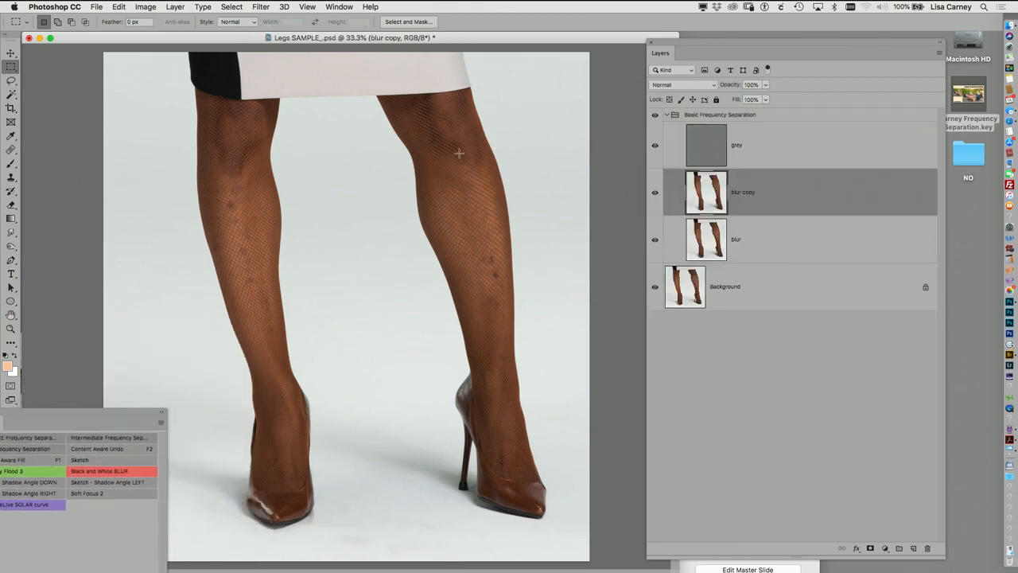
pyautogui.click(267, 8)
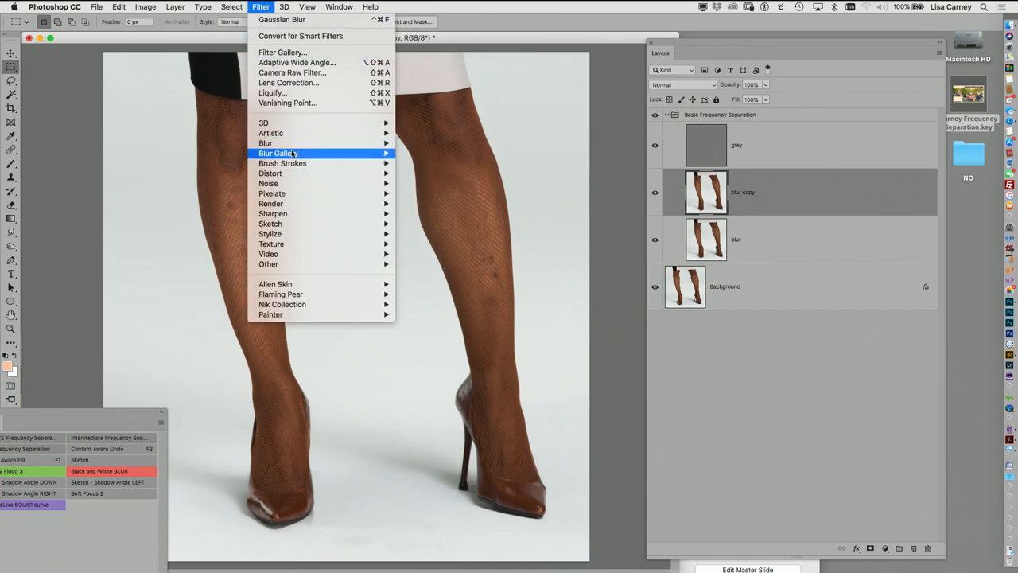
pyautogui.moveTo(293, 185)
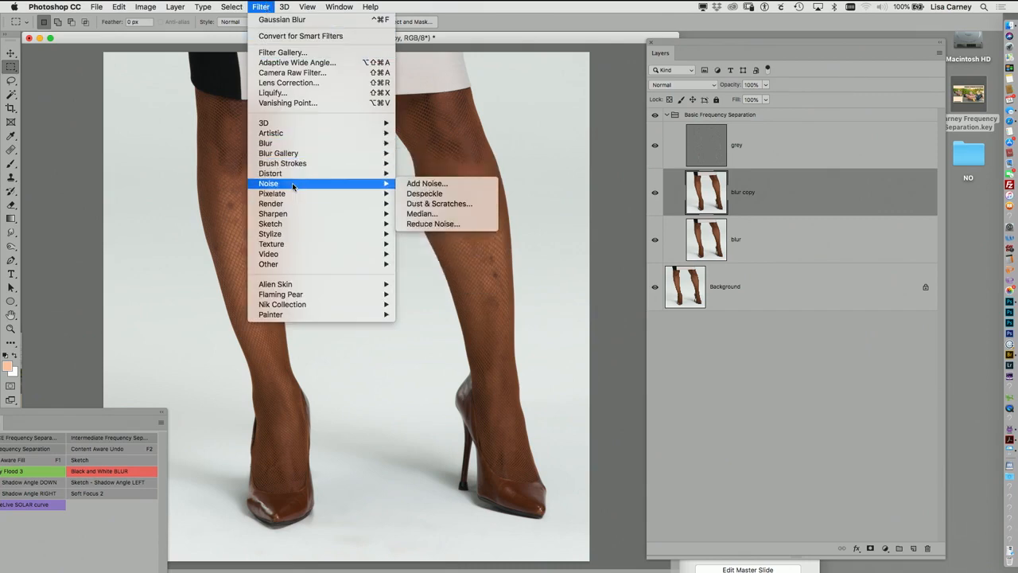
pyautogui.click(416, 204)
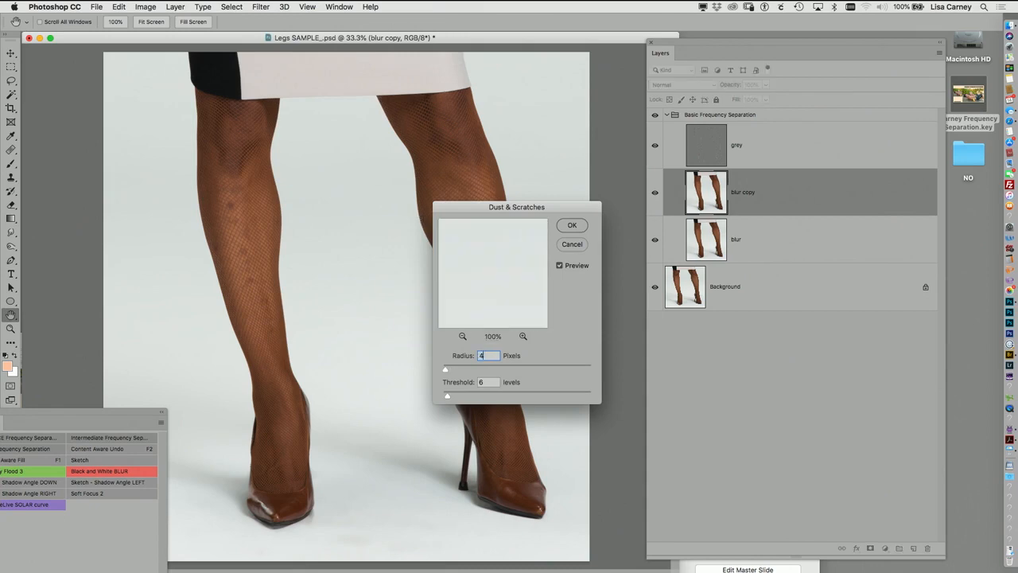
pyautogui.press('Tab')
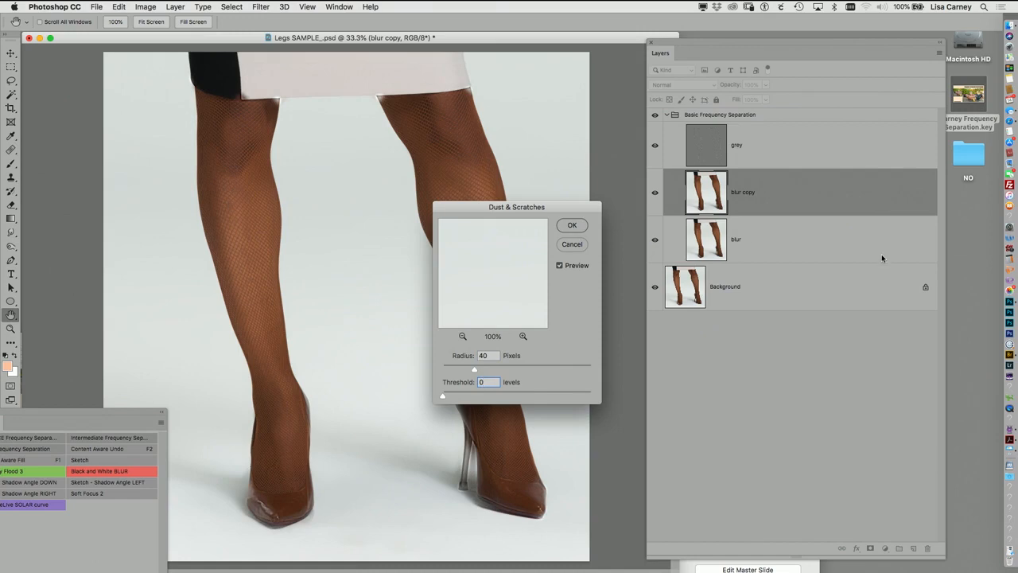
pyautogui.write('0')
pyautogui.press('Return')
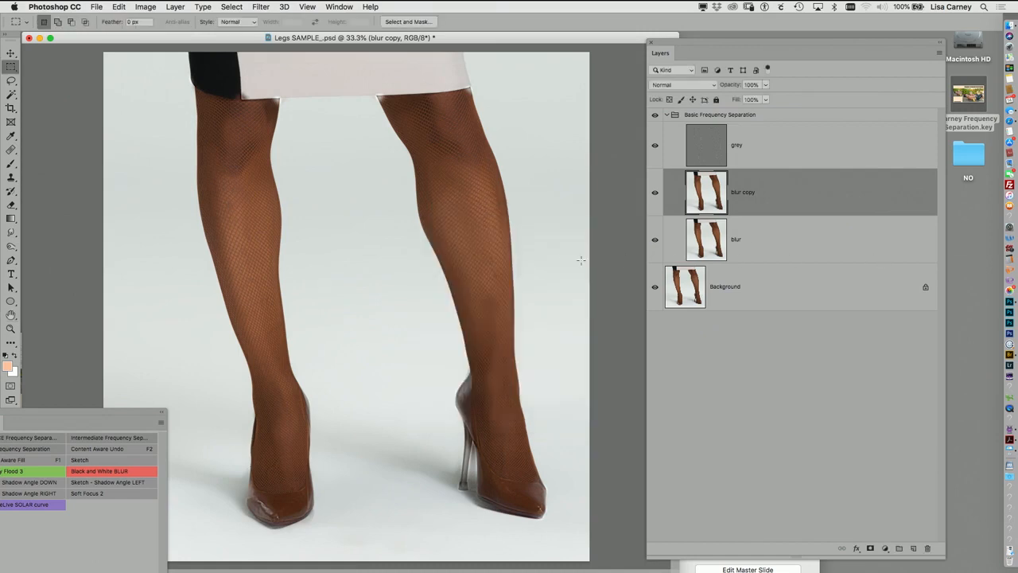
# Step: Compare the legs with and without the filtered blur copy layer, and hide its effect with a black layer mask
pyautogui.click(655, 198)
pyautogui.click(654, 199)
pyautogui.click(654, 200)
pyautogui.click(652, 200)
pyautogui.click(652, 202)
pyautogui.click(651, 202)
pyautogui.keyDown('alt'); pyautogui.click(871, 548); pyautogui.keyUp('alt')
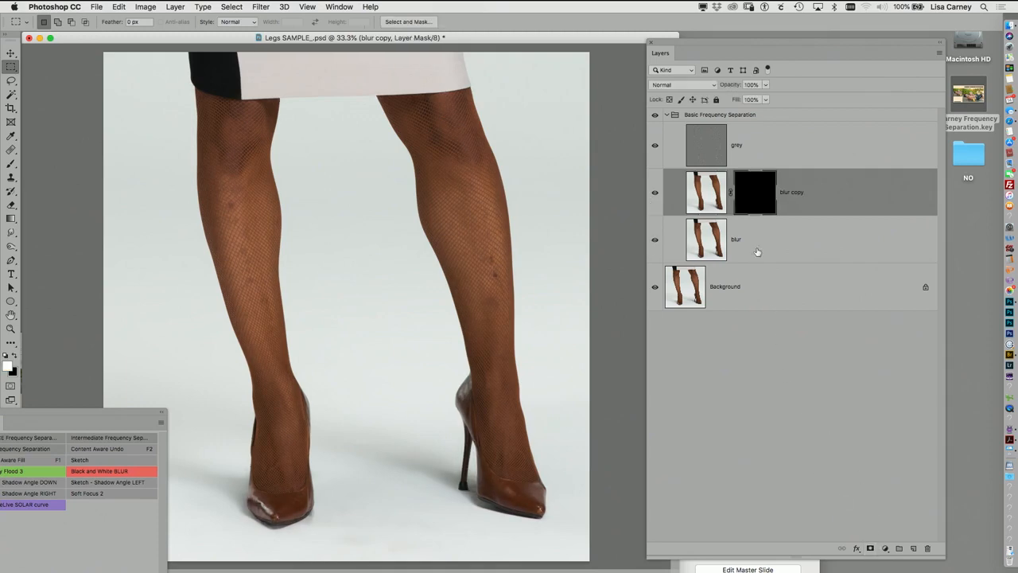
# Step: Paint white on the blur copy mask along both legs to smooth the blotches, and inspect one calf up close
pyautogui.press('d')
pyautogui.press('b')
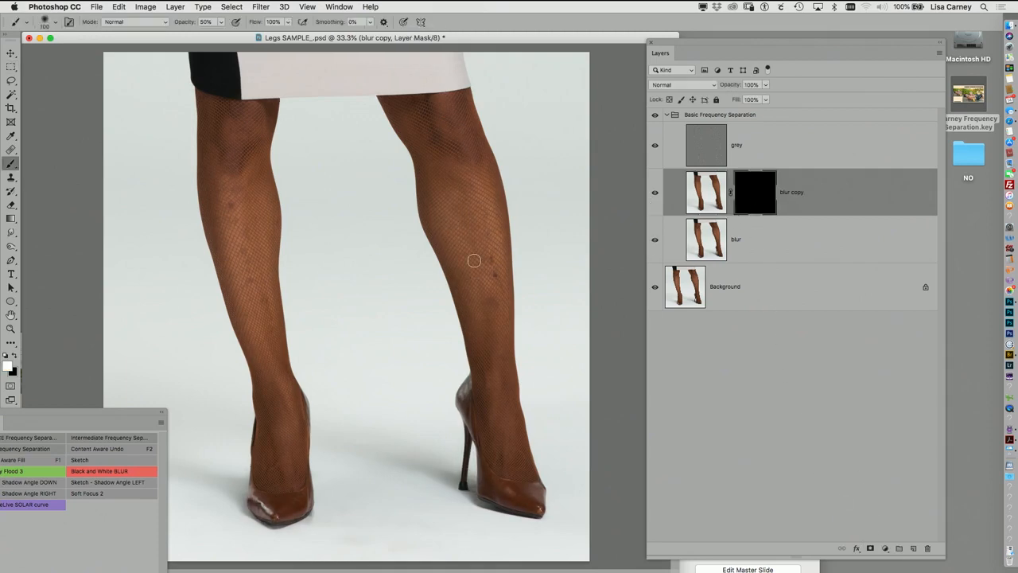
pyautogui.moveTo(477, 225); pyautogui.dragTo(480, 328)
pyautogui.press(']')
pyautogui.press(']')
pyautogui.moveTo(473, 241)
pyautogui.mouseDown()
pyautogui.moveTo(490, 317)
pyautogui.moveTo(488, 265)
pyautogui.moveTo(479, 302)
pyautogui.moveTo(498, 426)
pyautogui.moveTo(467, 251)
pyautogui.moveTo(484, 291)
pyautogui.moveTo(409, 141)
pyautogui.mouseUp()
pyautogui.moveTo(237, 168)
pyautogui.mouseDown()
pyautogui.moveTo(287, 228)
pyautogui.moveTo(266, 214)
pyautogui.moveTo(237, 247)
pyautogui.moveTo(223, 158)
pyautogui.moveTo(230, 155)
pyautogui.moveTo(269, 347)
pyautogui.moveTo(271, 424)
pyautogui.mouseUp()
pyautogui.moveTo(474, 275)
pyautogui.mouseDown()
pyautogui.moveTo(482, 254)
pyautogui.moveTo(500, 446)
pyautogui.moveTo(441, 125)
pyautogui.mouseUp()
pyautogui.keyDown('super'); pyautogui.click(311, 316); pyautogui.keyUp('super')
pyautogui.moveTo(311, 316); pyautogui.dragTo(417, 348)
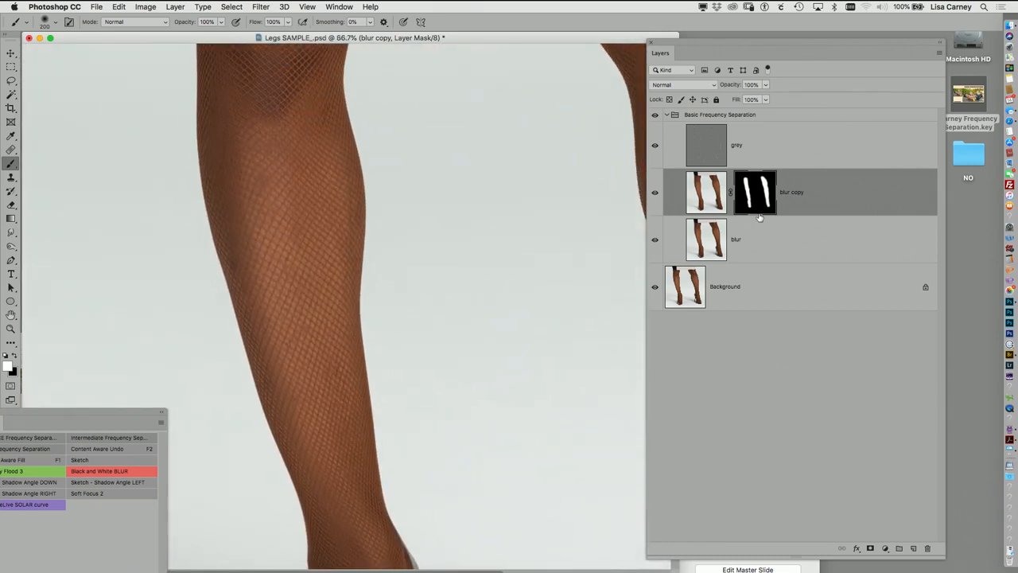
# Step: Add a layer named "add a littl paint" above the blur copy and paint sampled skin colour down the front leg, lowering brush opacity to 50%
pyautogui.press('super+shift+n')
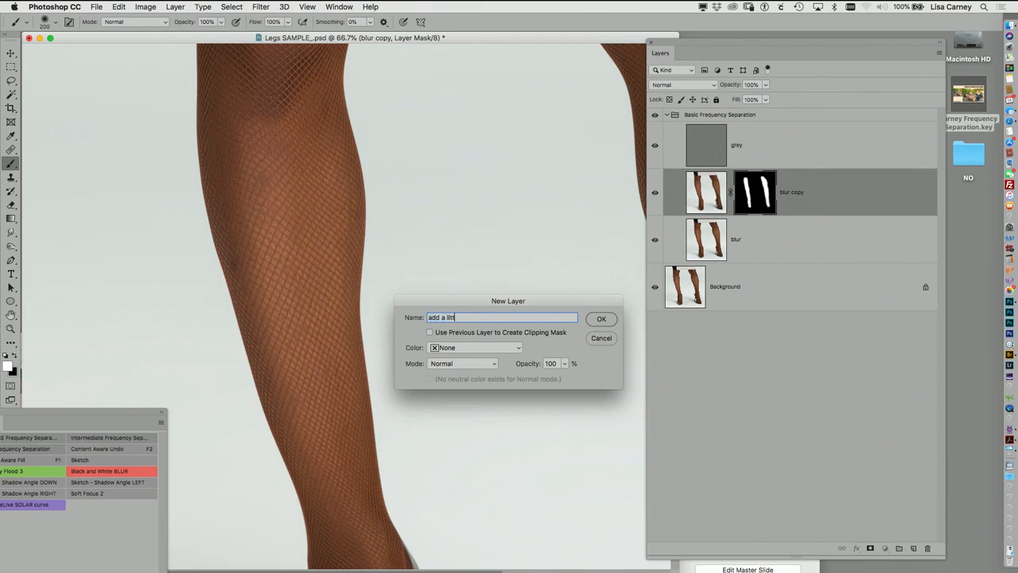
pyautogui.press('Return')
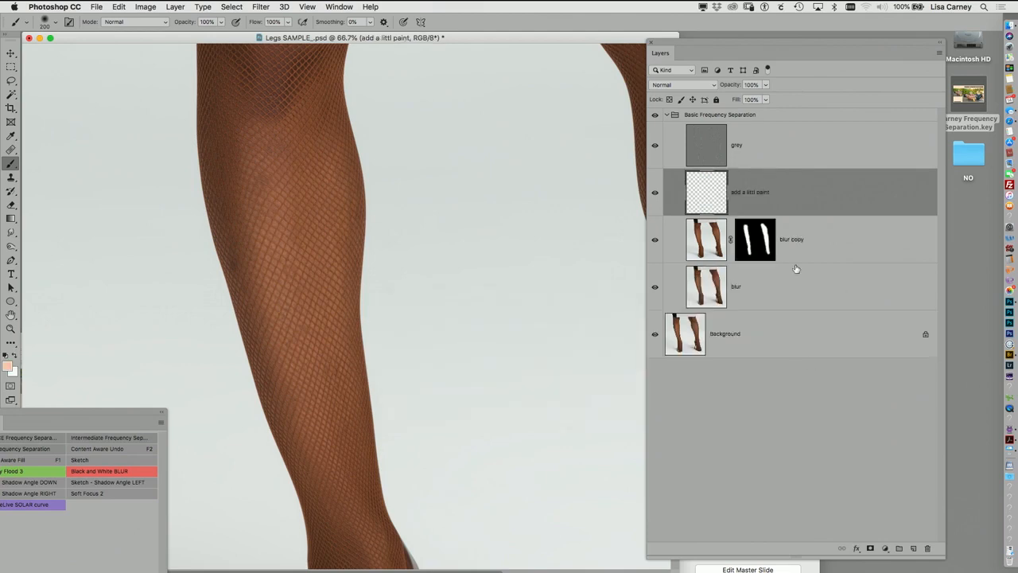
pyautogui.keyDown('alt'); pyautogui.click(295, 246); pyautogui.keyUp('alt')
pyautogui.moveTo(295, 245); pyautogui.dragTo(291, 257)
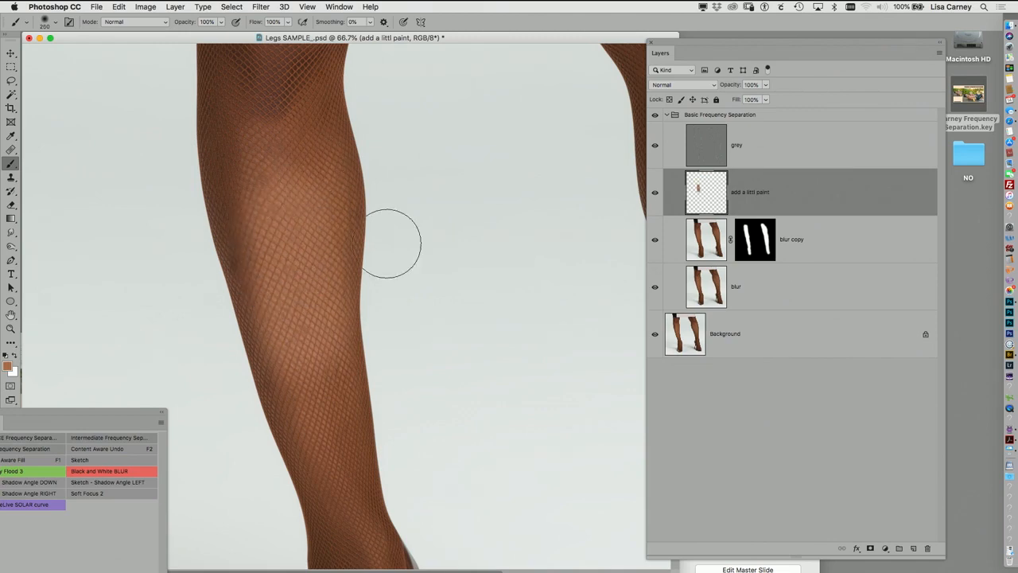
pyautogui.press('5')
pyautogui.moveTo(318, 400)
pyautogui.mouseDown()
pyautogui.moveTo(303, 239)
pyautogui.moveTo(342, 451)
pyautogui.mouseUp()
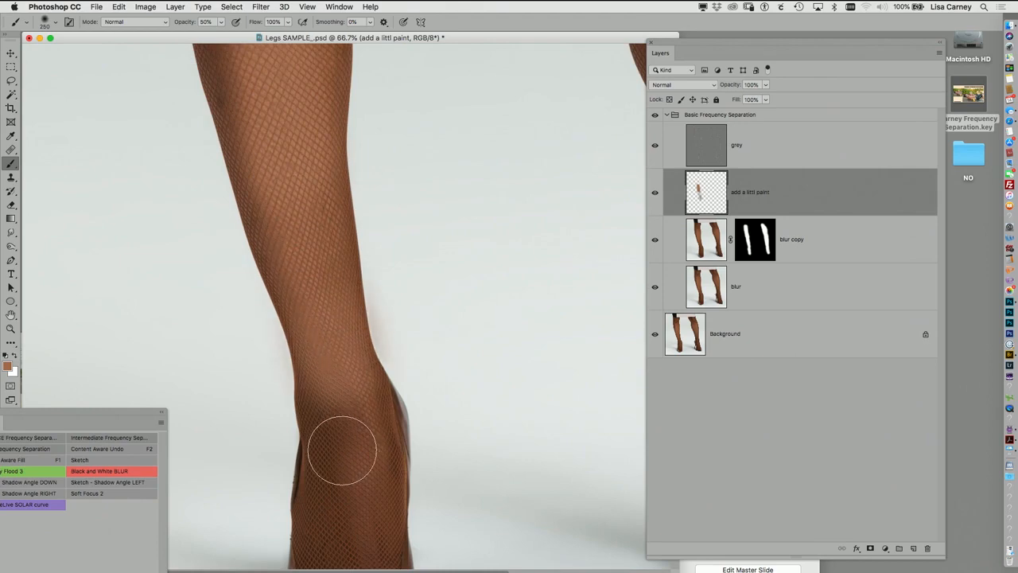
# Step: Paint sampled darker brown along the inner edge of the same leg with a smaller brush to restore its shading
pyautogui.press('[')
pyautogui.press('[')
pyautogui.keyDown('alt'); pyautogui.click(393, 356); pyautogui.keyUp('alt')
pyautogui.moveTo(371, 405); pyautogui.dragTo(367, 95)
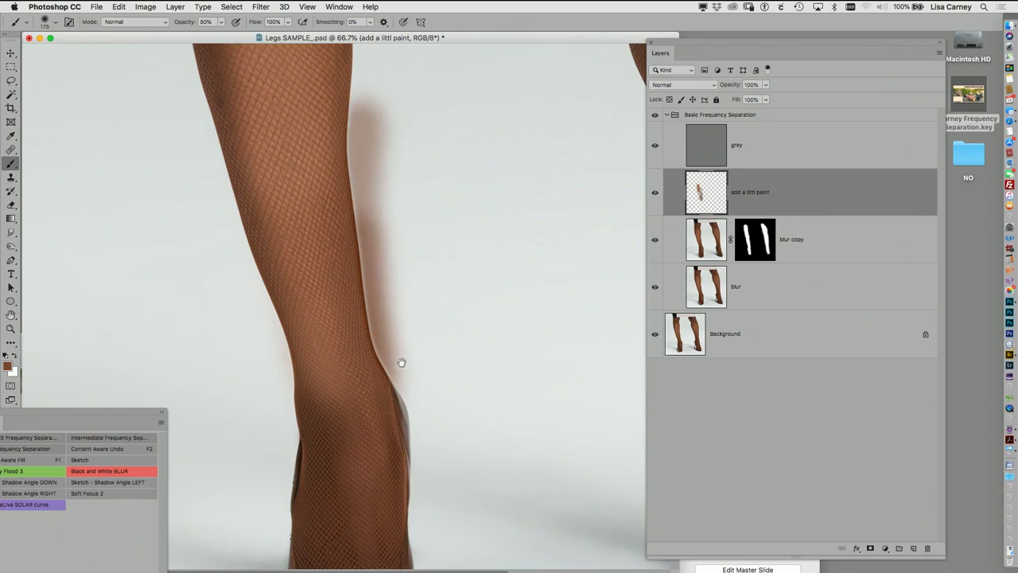
pyautogui.moveTo(370, 286); pyautogui.dragTo(393, 511)
pyautogui.keyDown('alt'); pyautogui.click(371, 267); pyautogui.keyUp('alt')
pyautogui.moveTo(353, 165); pyautogui.dragTo(374, 460)
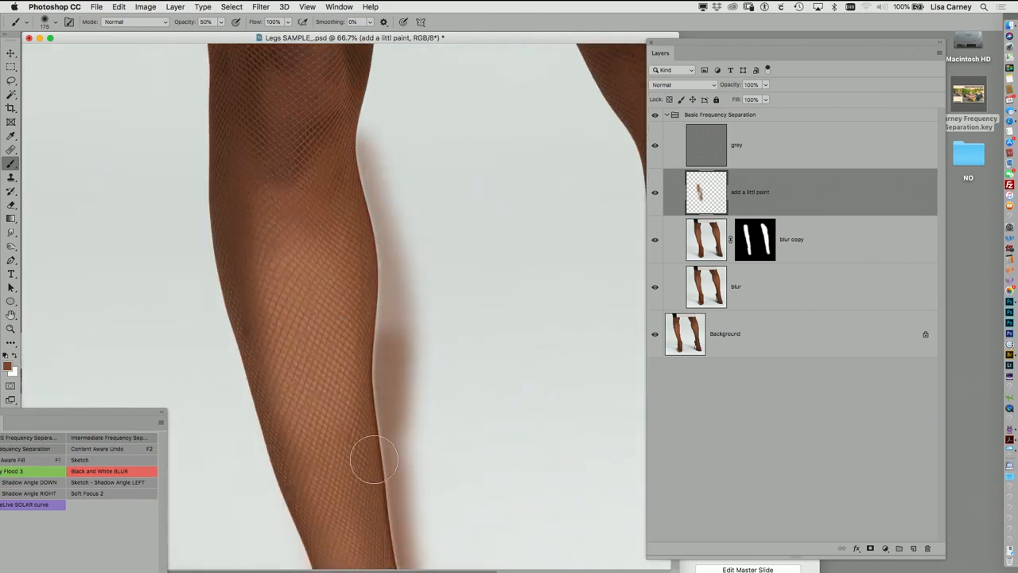
pyautogui.scroll(-4, 310, 244)
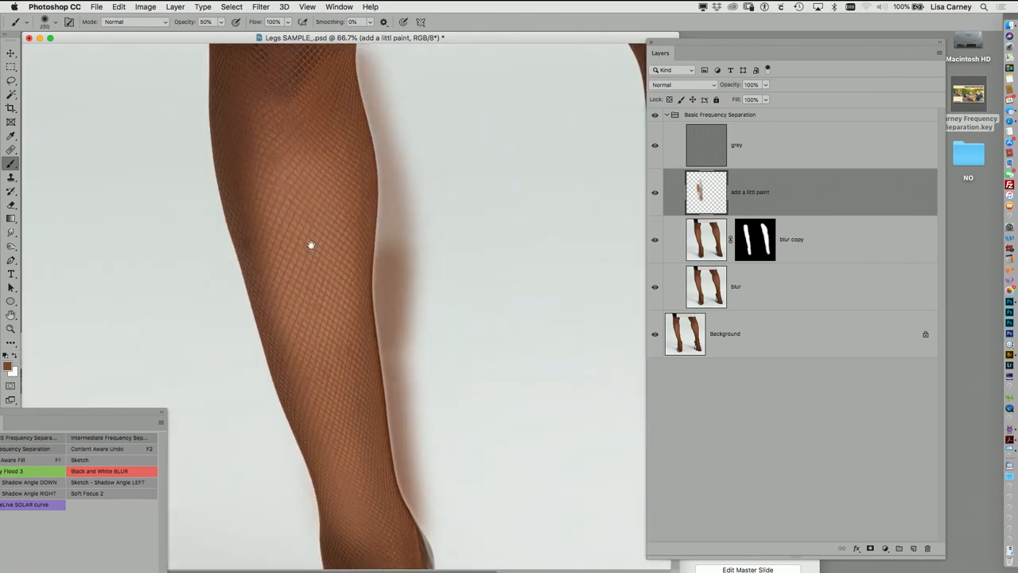
# Step: Paint the darker brown down the outer edge of the same leg with a larger brush of size 250
pyautogui.press(']')
pyautogui.press(']')
pyautogui.moveTo(226, 136); pyautogui.dragTo(303, 421)
pyautogui.moveTo(262, 205); pyautogui.dragTo(284, 416)
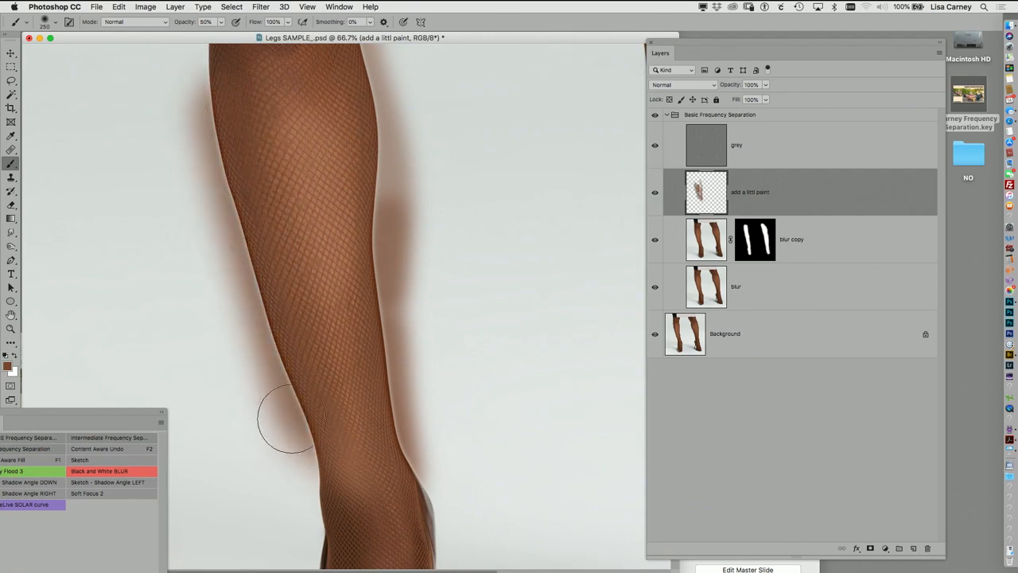
pyautogui.moveTo(343, 144); pyautogui.dragTo(364, 187)
# Step: Sample the skin colour of the other leg and paint it down the middle of the calf and shin
pyautogui.keyDown('alt'); pyautogui.click(541, 279); pyautogui.keyUp('alt')
pyautogui.moveTo(600, 283); pyautogui.dragTo(475, 265)
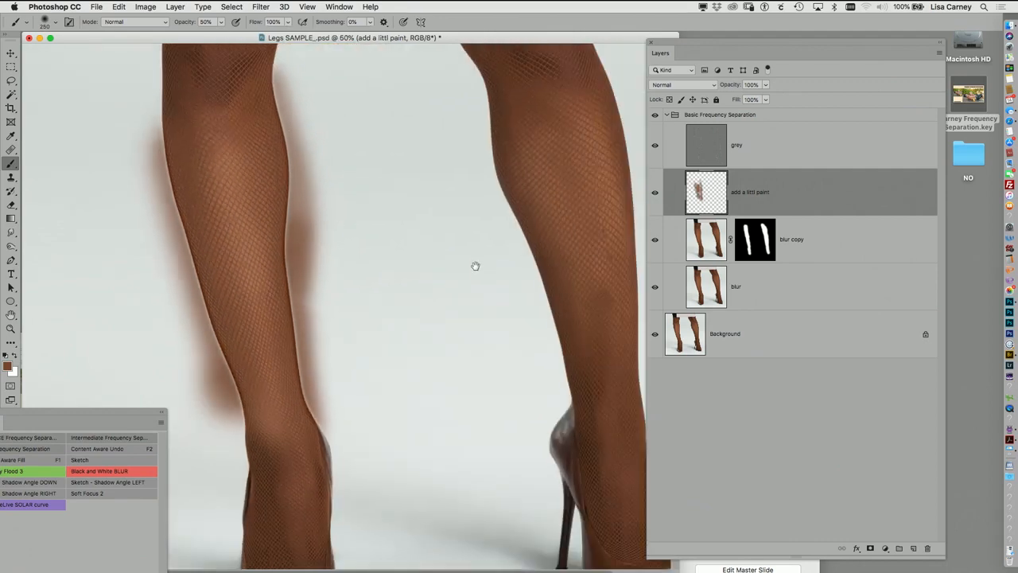
pyautogui.moveTo(567, 183); pyautogui.dragTo(495, 227)
pyautogui.keyDown('alt'); pyautogui.click(520, 188); pyautogui.keyUp('alt')
pyautogui.moveTo(510, 172); pyautogui.dragTo(527, 413)
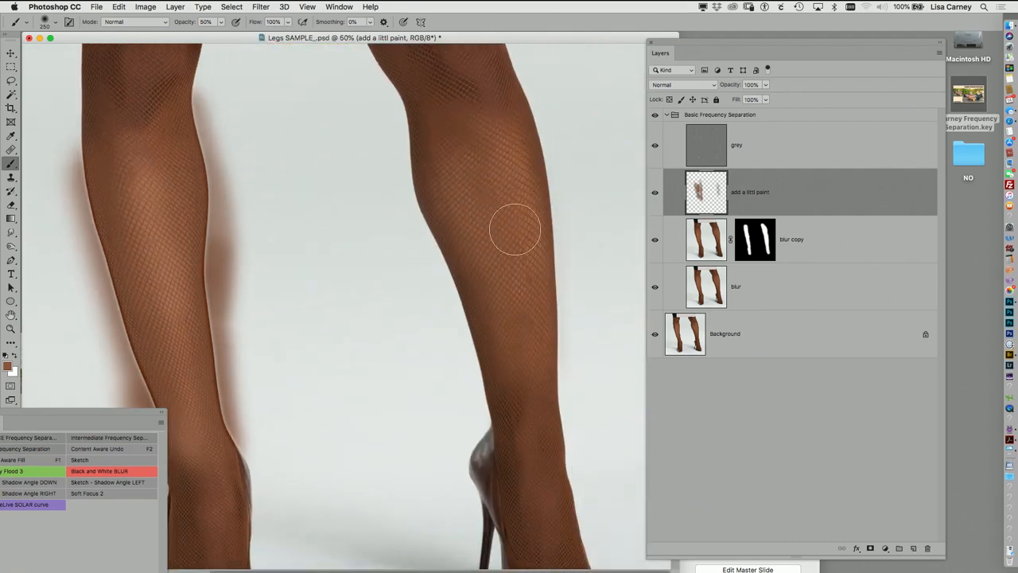
pyautogui.moveTo(515, 230); pyautogui.dragTo(538, 358)
# Step: Paint sampled darker skin tones along both edges of the second leg from the knee to the ankle
pyautogui.keyDown('alt'); pyautogui.click(465, 209); pyautogui.keyUp('alt')
pyautogui.keyDown('alt'); pyautogui.click(416, 103); pyautogui.keyUp('alt')
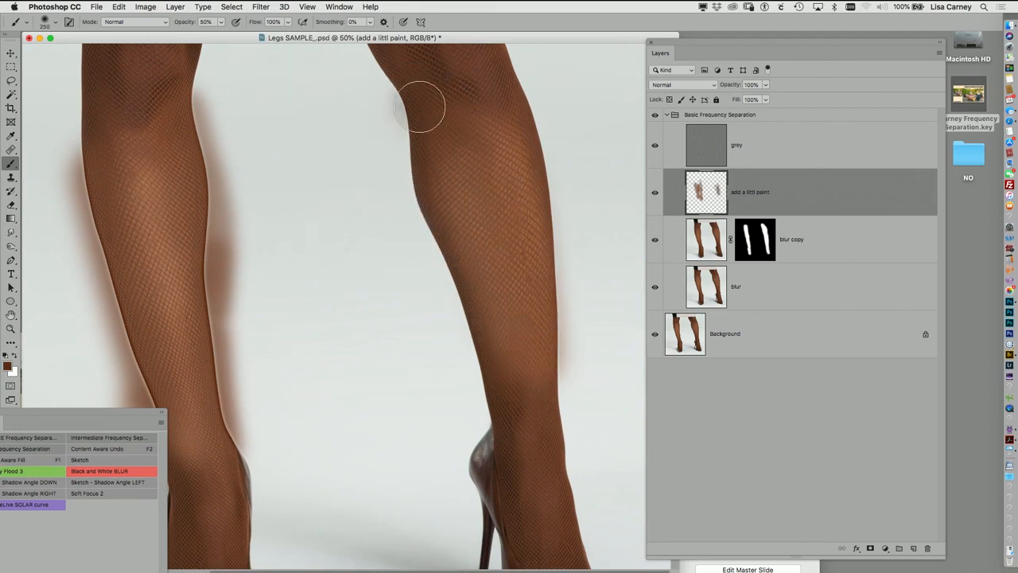
pyautogui.moveTo(416, 102)
pyautogui.mouseDown()
pyautogui.moveTo(500, 461)
pyautogui.moveTo(494, 431)
pyautogui.moveTo(475, 448)
pyautogui.mouseUp()
pyautogui.keyDown('alt'); pyautogui.click(559, 425); pyautogui.keyUp('alt')
pyautogui.moveTo(559, 424)
pyautogui.mouseDown()
pyautogui.moveTo(567, 296)
pyautogui.moveTo(553, 169)
pyautogui.moveTo(530, 94)
pyautogui.moveTo(561, 296)
pyautogui.moveTo(557, 427)
pyautogui.mouseUp()
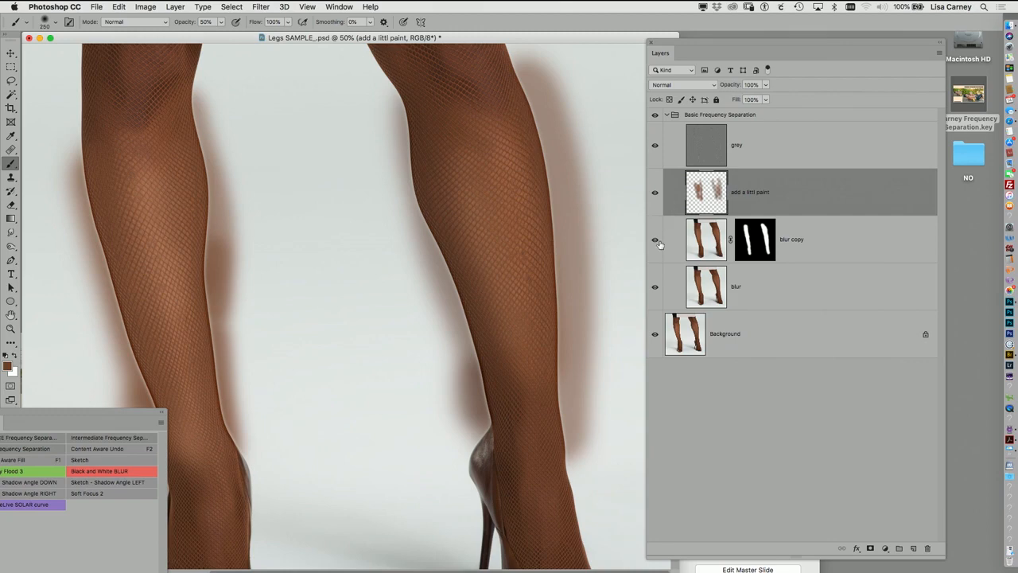
# Step: Hide the paint layer with a black mask and paint white at 50% opacity along both legs to reveal the colour inside their outlines
pyautogui.keyDown('alt'); pyautogui.click(870, 549); pyautogui.keyUp('alt')
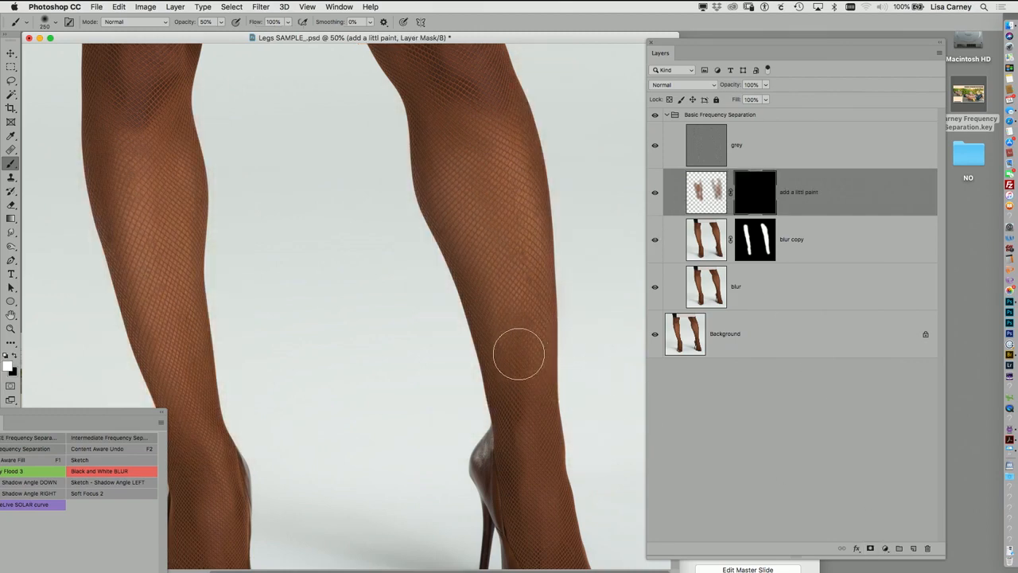
pyautogui.moveTo(519, 354)
pyautogui.mouseDown()
pyautogui.moveTo(524, 387)
pyautogui.moveTo(464, 78)
pyautogui.moveTo(525, 310)
pyautogui.moveTo(536, 462)
pyautogui.mouseUp()
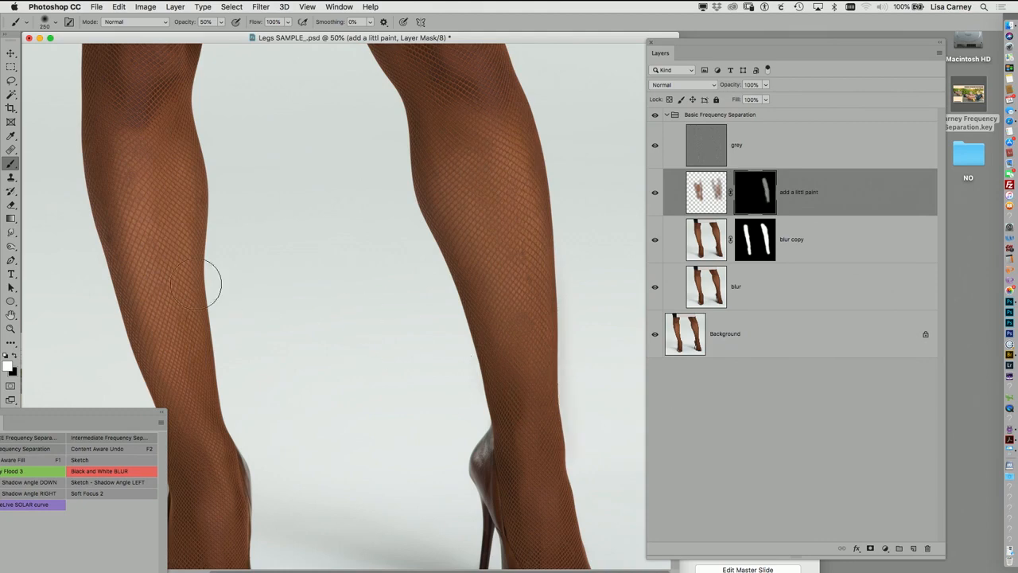
pyautogui.moveTo(169, 263)
pyautogui.mouseDown()
pyautogui.moveTo(138, 151)
pyautogui.moveTo(151, 228)
pyautogui.moveTo(212, 396)
pyautogui.mouseUp()
pyautogui.press('space')
pyautogui.moveTo(219, 272); pyautogui.dragTo(283, 200)
pyautogui.moveTo(257, 336); pyautogui.dragTo(284, 445)
pyautogui.keyDown('alt'); pyautogui.click(373, 386); pyautogui.keyUp('alt')
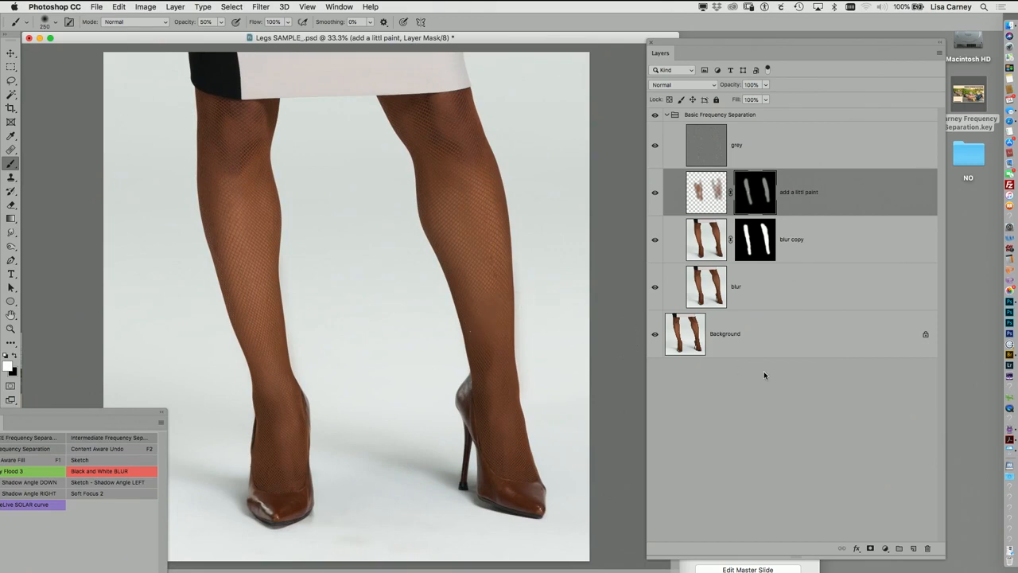
# Step: Inspect the painted calf at 200%, and compare the legs with and without the collapsed Basic Frequency Separation group
pyautogui.moveTo(488, 264); pyautogui.dragTo(488, 266)
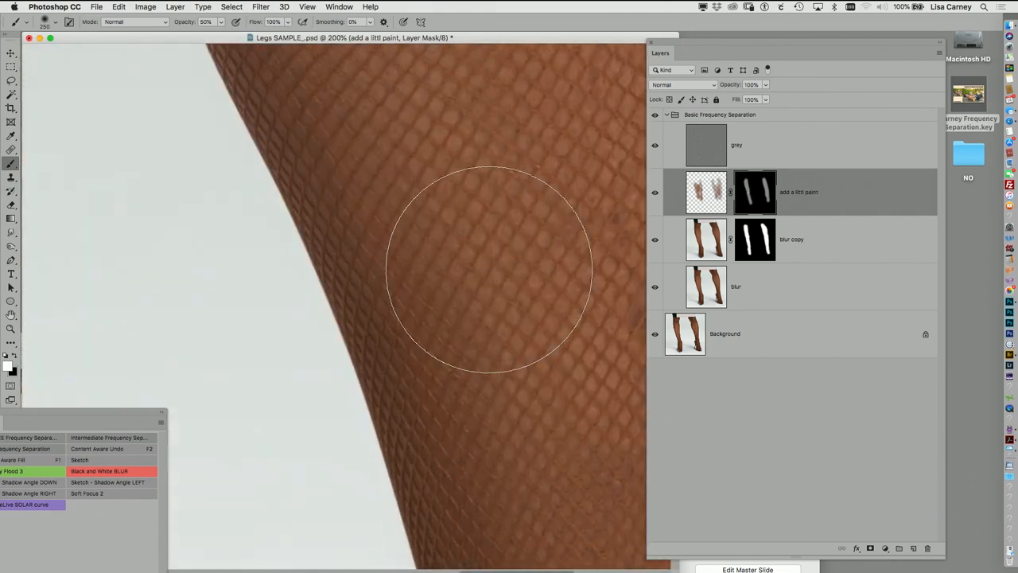
pyautogui.hscroll(6, 466, 284)
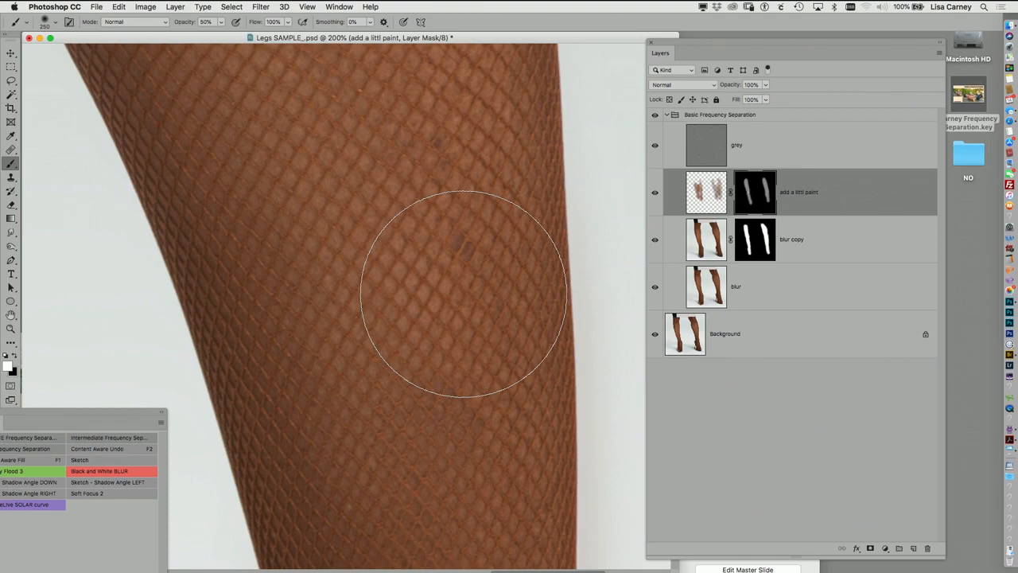
pyautogui.press('super+minus')
pyautogui.press('super+minus')
pyautogui.press('super+minus')
pyautogui.press('super+minus')
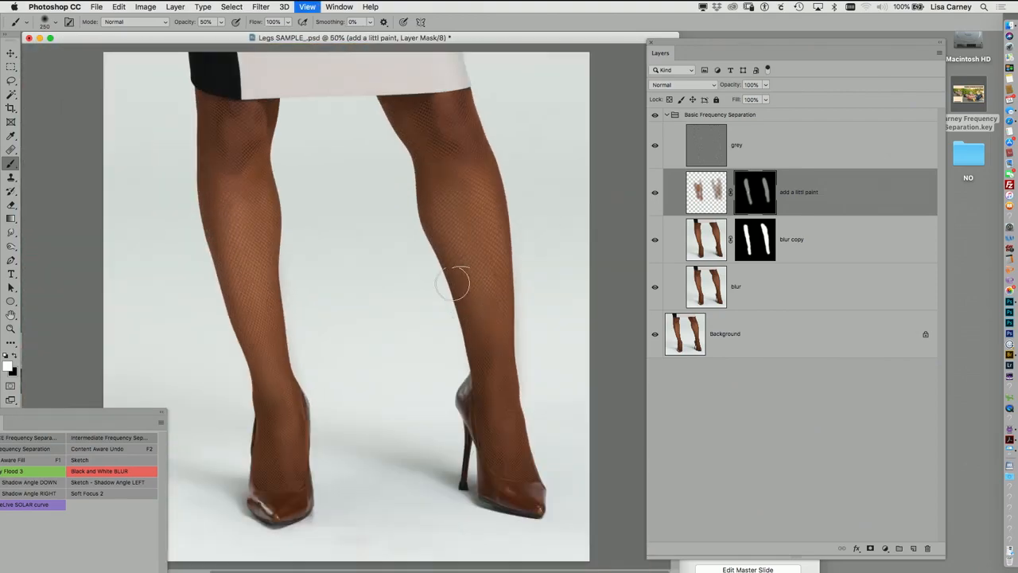
pyautogui.click(668, 117)
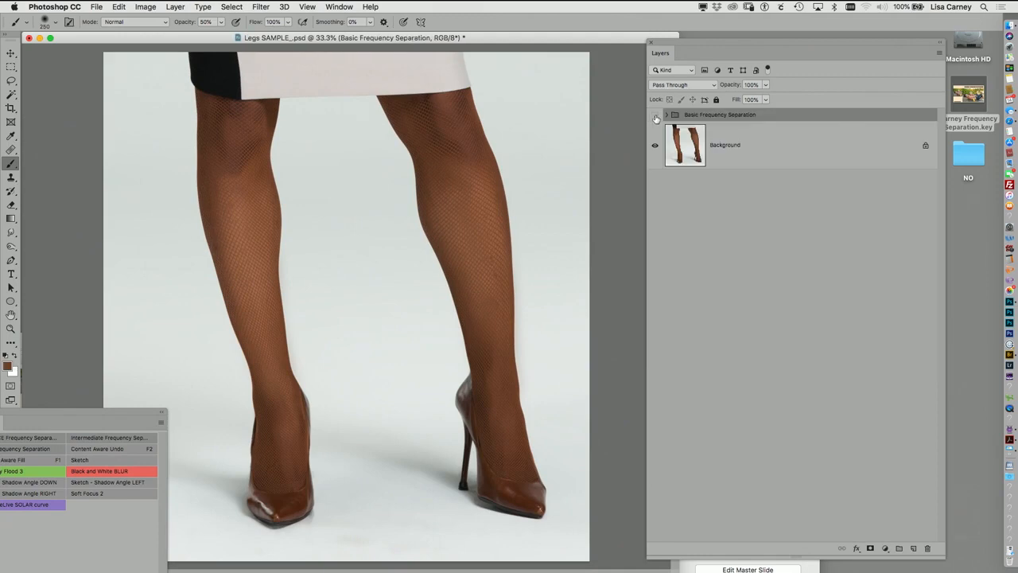
pyautogui.click(655, 117)
pyautogui.click(655, 117)
pyautogui.click(655, 117)
pyautogui.click(656, 117)
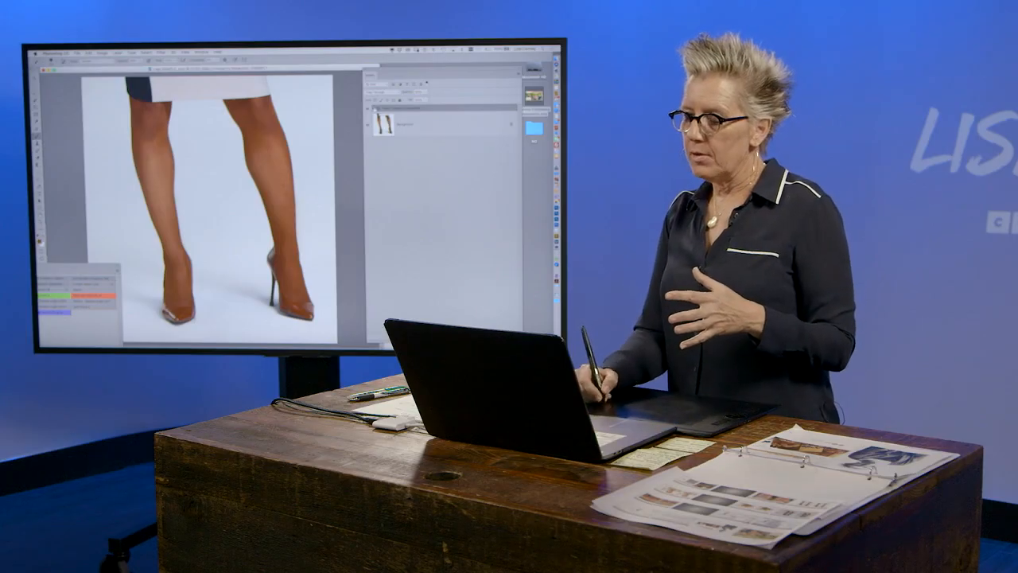
# Step: Hide the grey and paint layers and disable the blur copy mask to examine the blurred colour on the calf
pyautogui.click(374, 108)
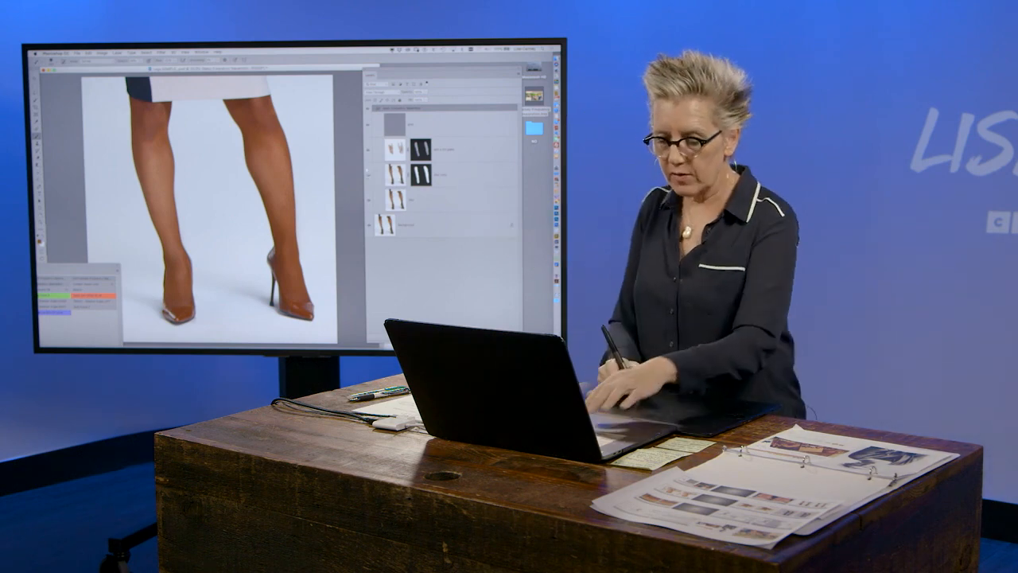
pyautogui.moveTo(165, 167); pyautogui.dragTo(380, 183)
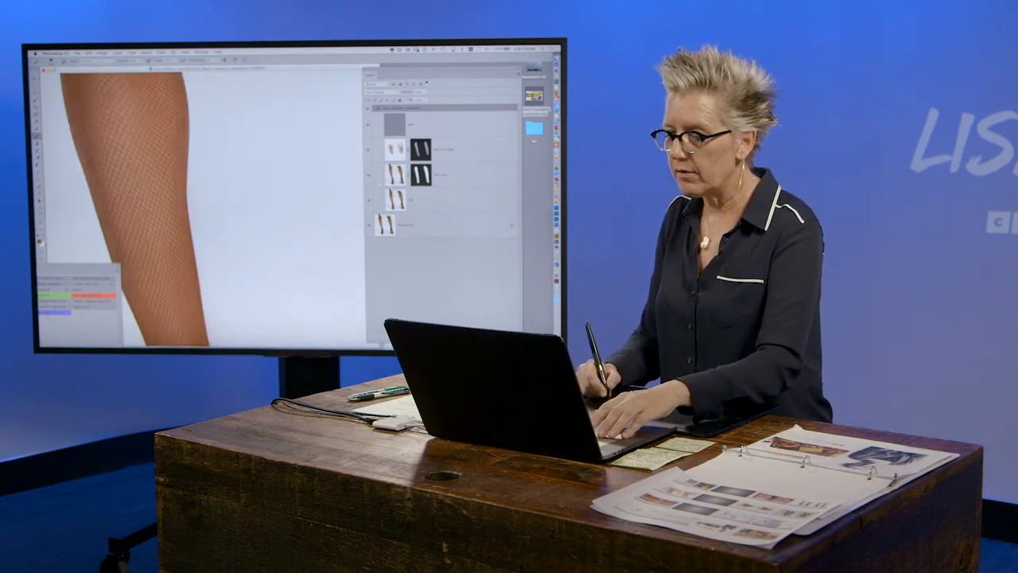
pyautogui.moveTo(368, 124); pyautogui.dragTo(368, 150)
pyautogui.keyDown('shift'); pyautogui.click(421, 174); pyautogui.keyUp('shift')
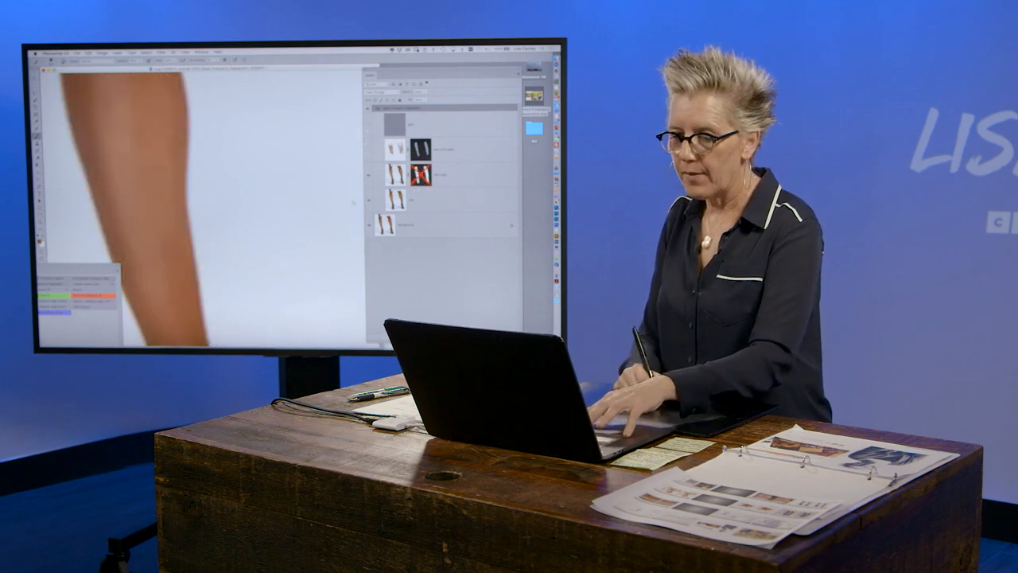
pyautogui.moveTo(235, 143); pyautogui.dragTo(297, 231)
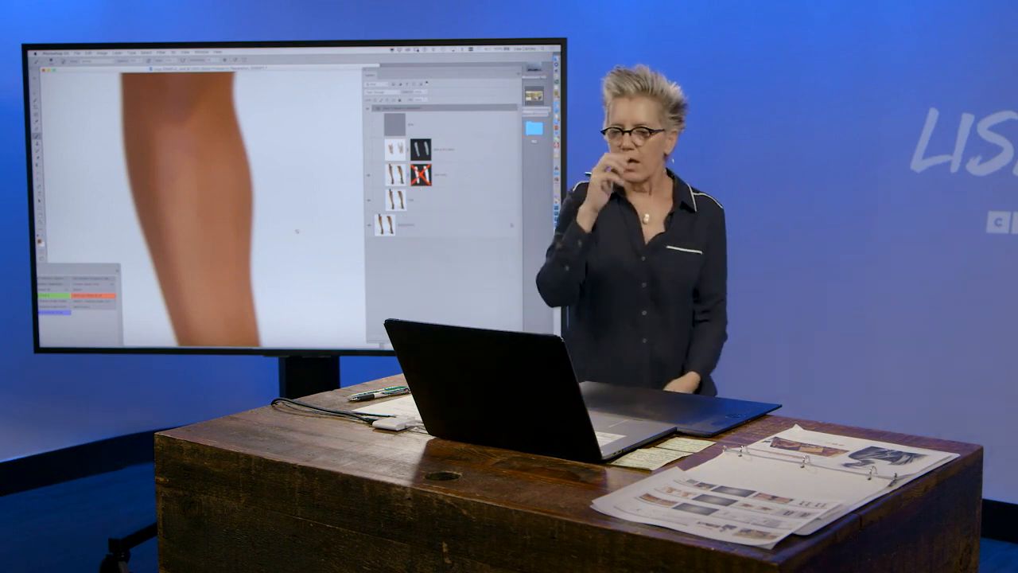
# Step: Revert the image to its initial "Legs SAMPLE_.psd" history snapshot and close the history
pyautogui.moveTo(297, 230); pyautogui.dragTo(202, 74)
pyautogui.click(202, 51)
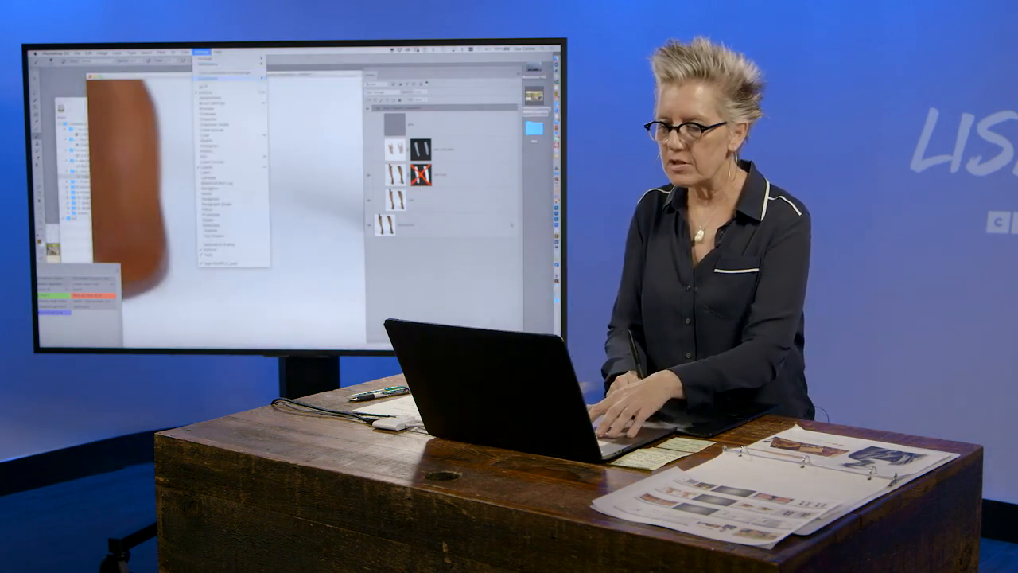
pyautogui.click(231, 150)
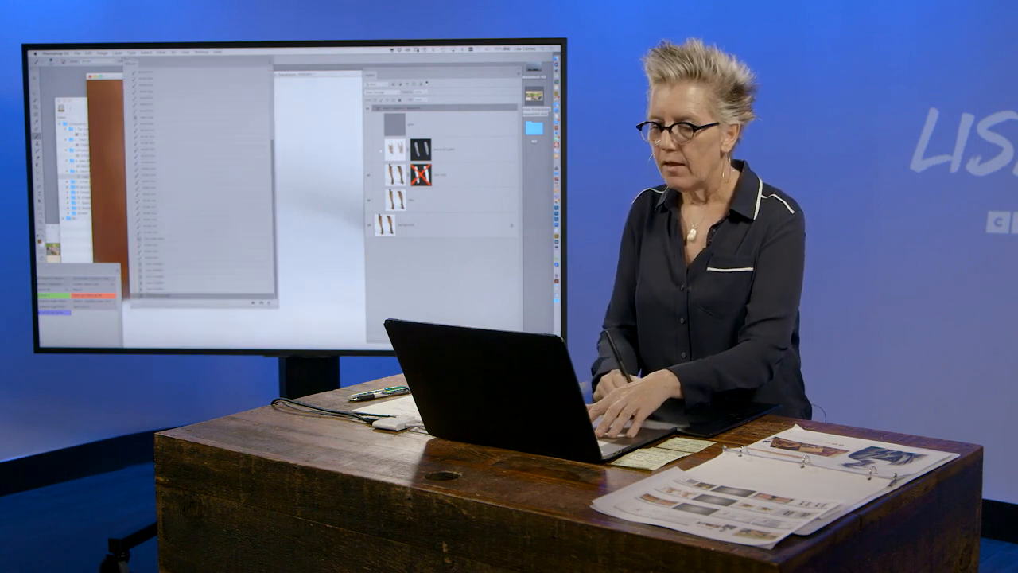
pyautogui.scroll(5, 202, 183)
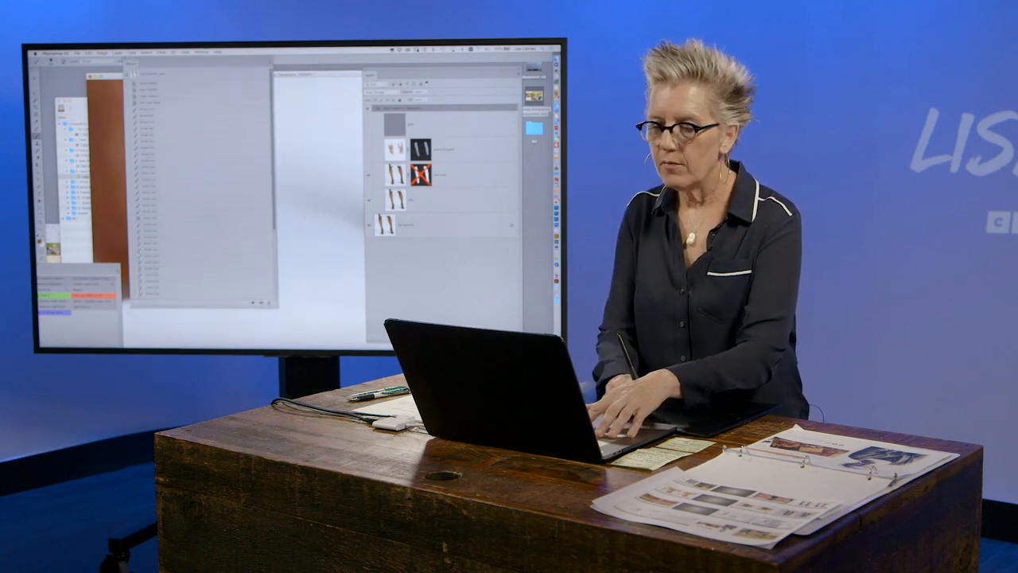
pyautogui.click(202, 73)
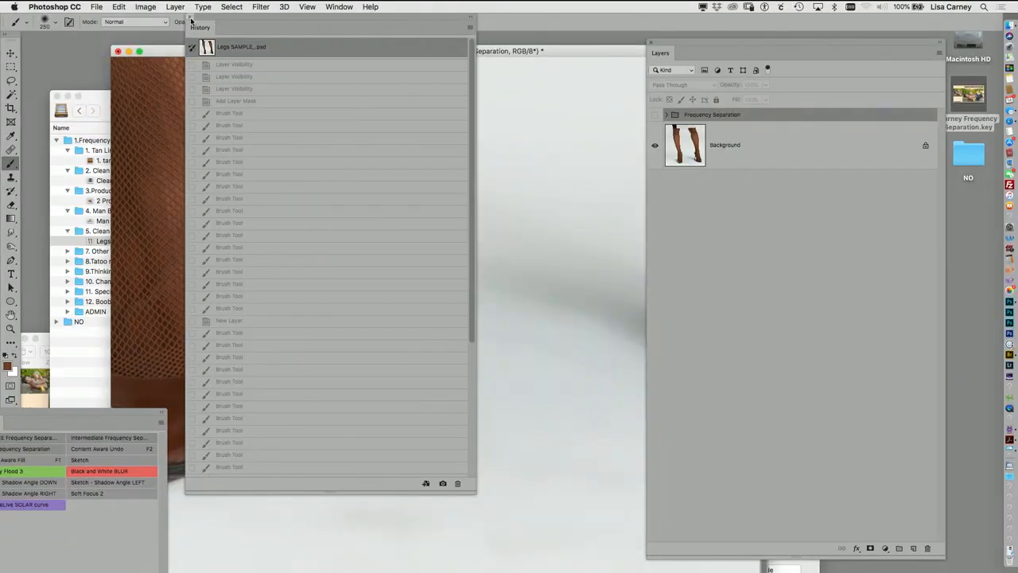
pyautogui.click(191, 35)
# Step: Show and expand the Frequency Separation group, and check the leg with the "Retouched upon grey" and "grey" layers toggled
pyautogui.moveTo(338, 252); pyautogui.dragTo(436, 363)
pyautogui.click(656, 115)
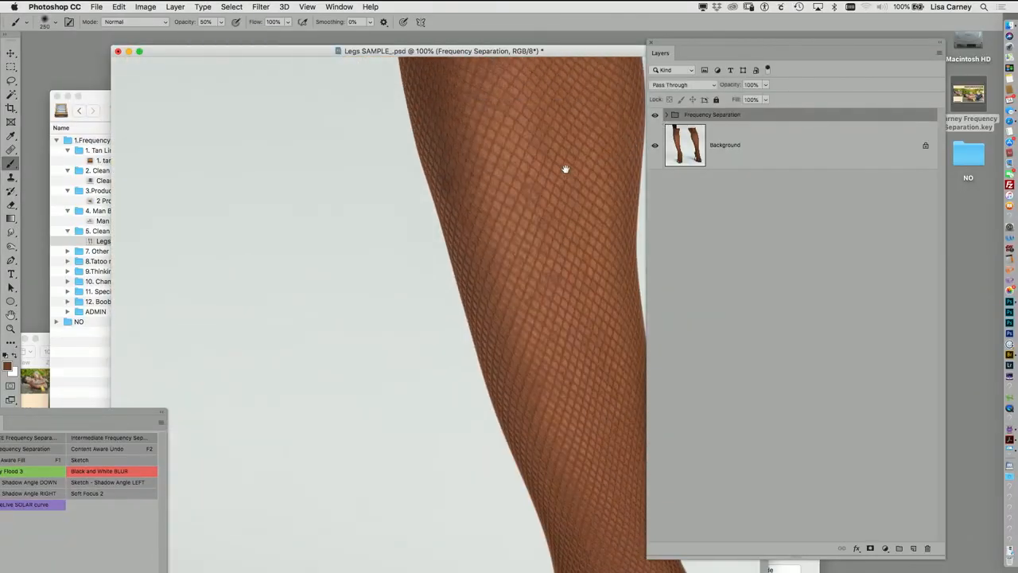
pyautogui.hscroll(5, 504, 247)
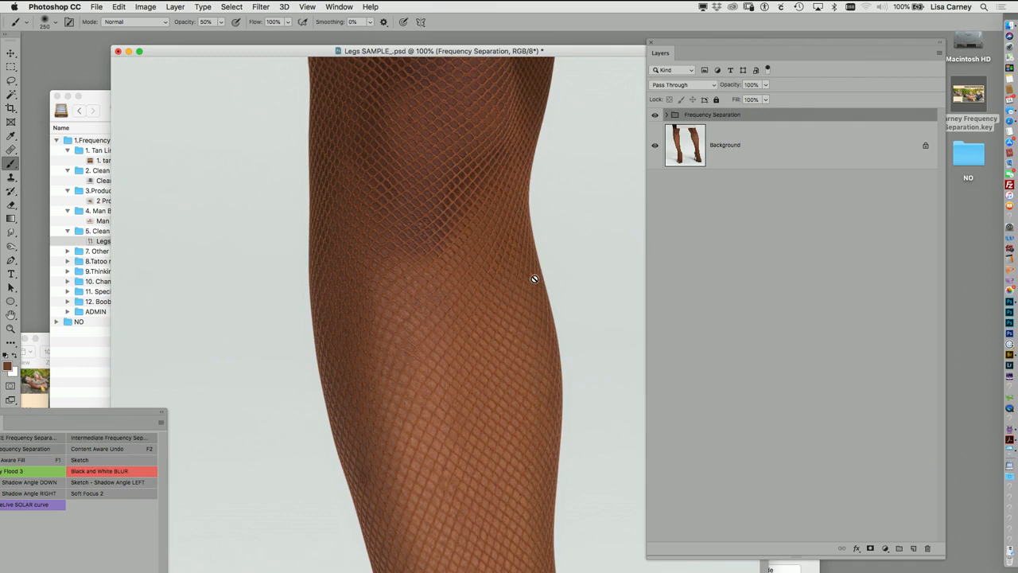
pyautogui.click(668, 116)
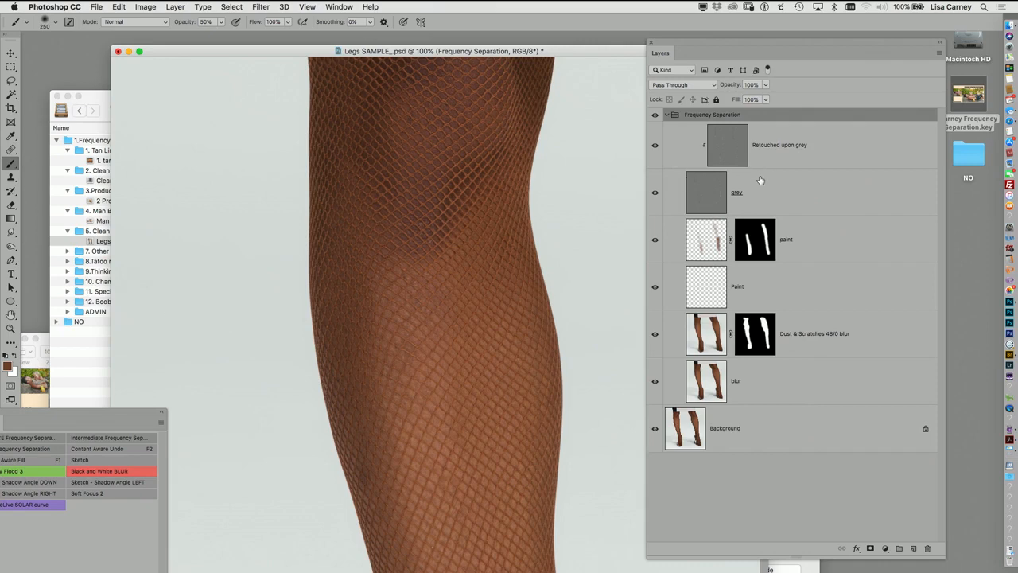
pyautogui.click(653, 154)
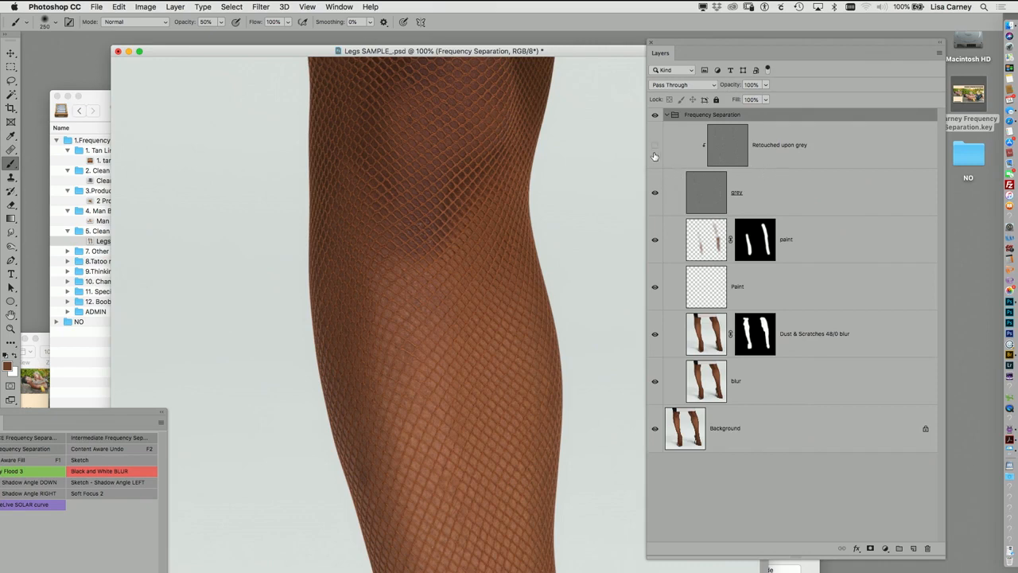
pyautogui.click(656, 192)
pyautogui.click(656, 193)
# Step: Merge the Frequency Separation group into one layer, undo the merge, and select the "grey" layer
pyautogui.press('super+e')
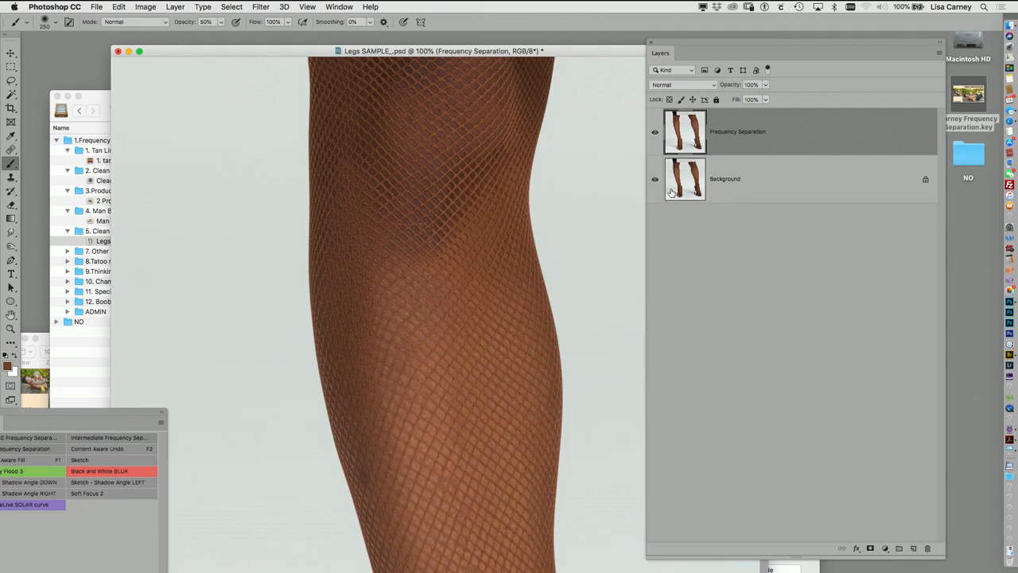
pyautogui.press('super+z')
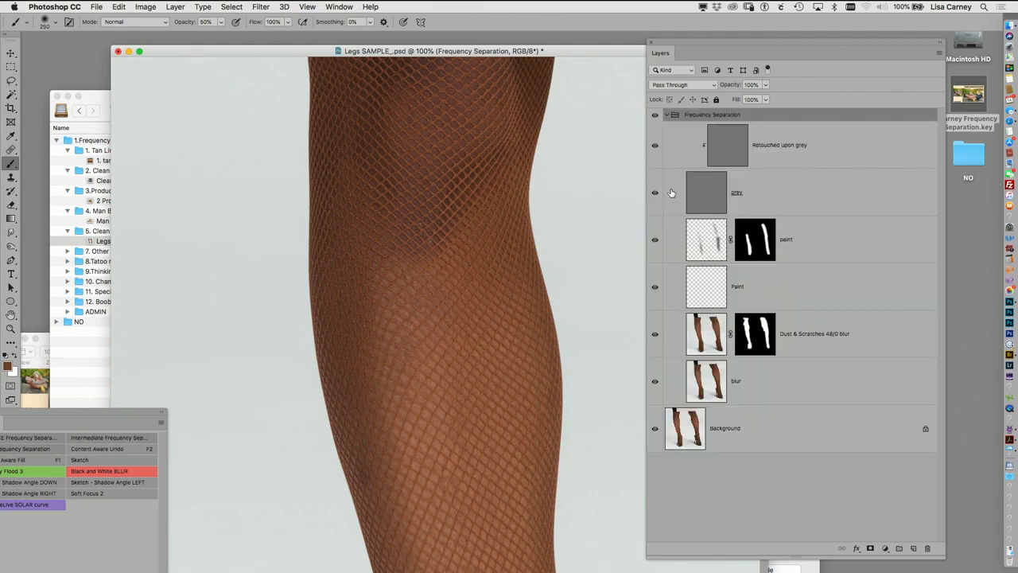
pyautogui.click(671, 192)
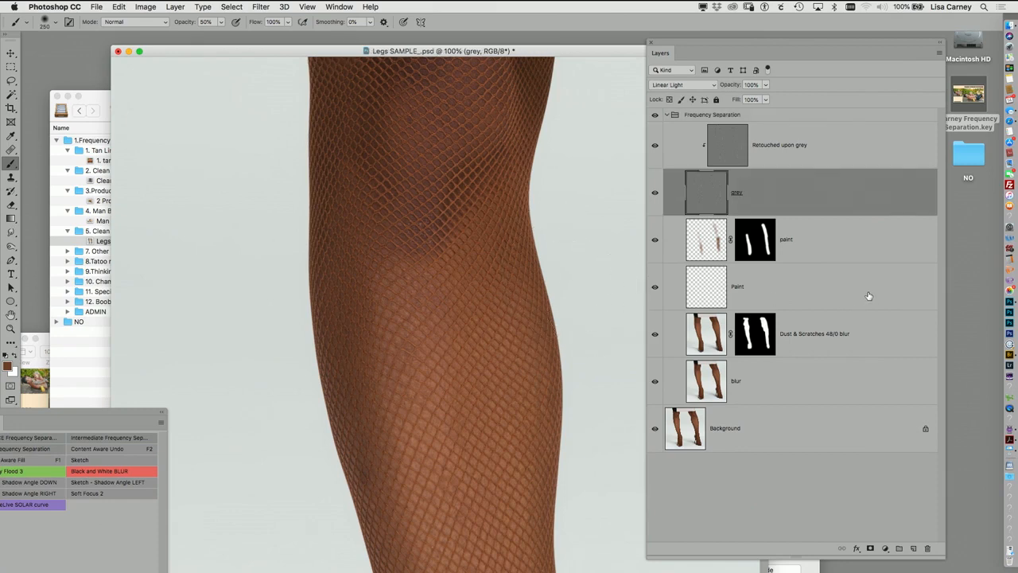
# Step: Close the legs document without saving its changes and switch to the Finder
pyautogui.press('super+w')
pyautogui.press('super+d')
pyautogui.click(246, 337)
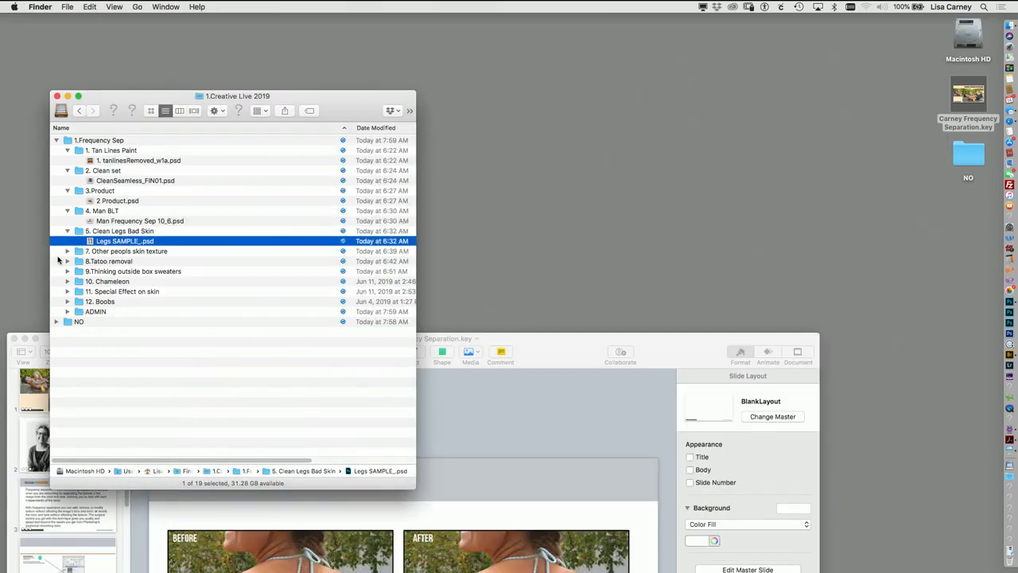
# Step: Expand the "7. Other peopls skin texture" folder and open 1.bLeatherTexture.jpg and 1.Other Texture_FIN01.psd in Photoshop
pyautogui.click(67, 252)
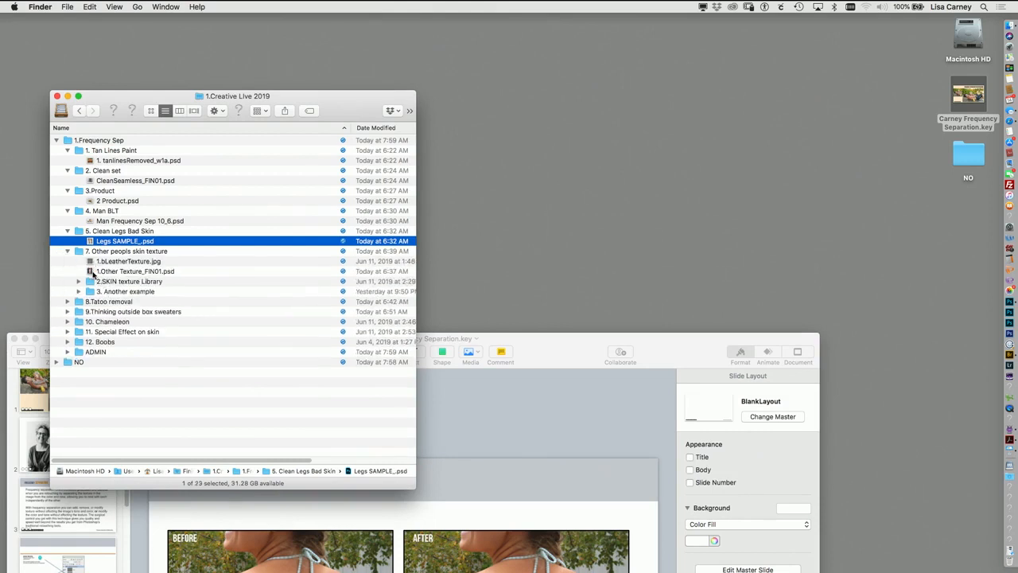
pyautogui.doubleClick(94, 261)
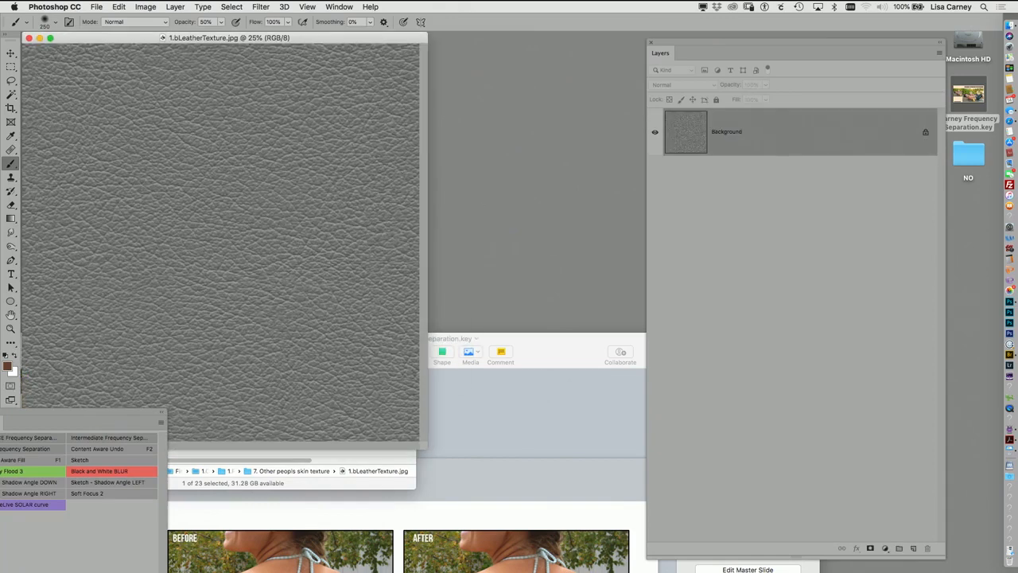
pyautogui.click(400, 477)
pyautogui.doubleClick(90, 272)
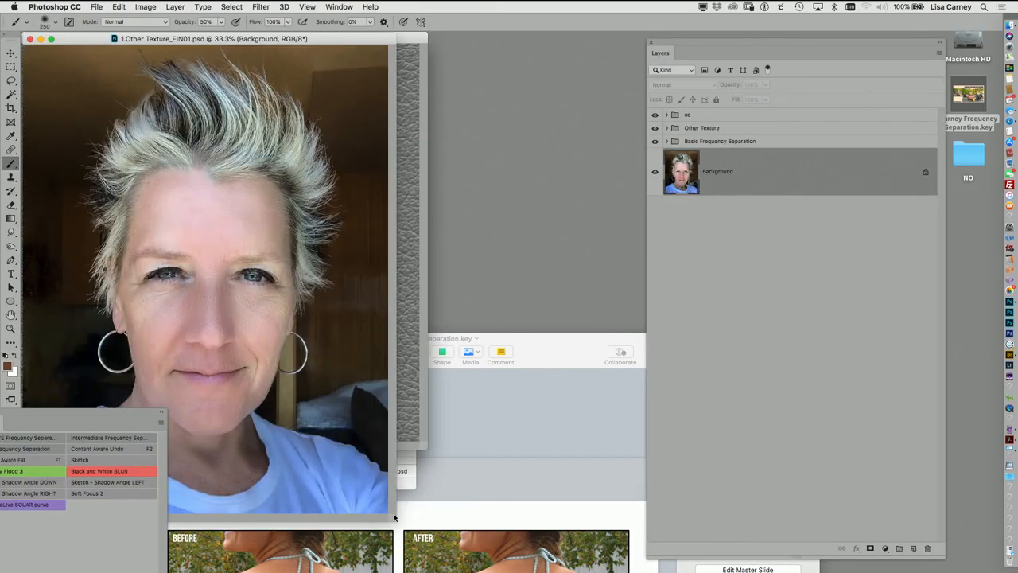
# Step: Enlarge the portrait's window and hide the "cc", "Other Texture" and "Basic Frequency Separation" groups to examine the unretouched face
pyautogui.moveTo(396, 520); pyautogui.dragTo(657, 571)
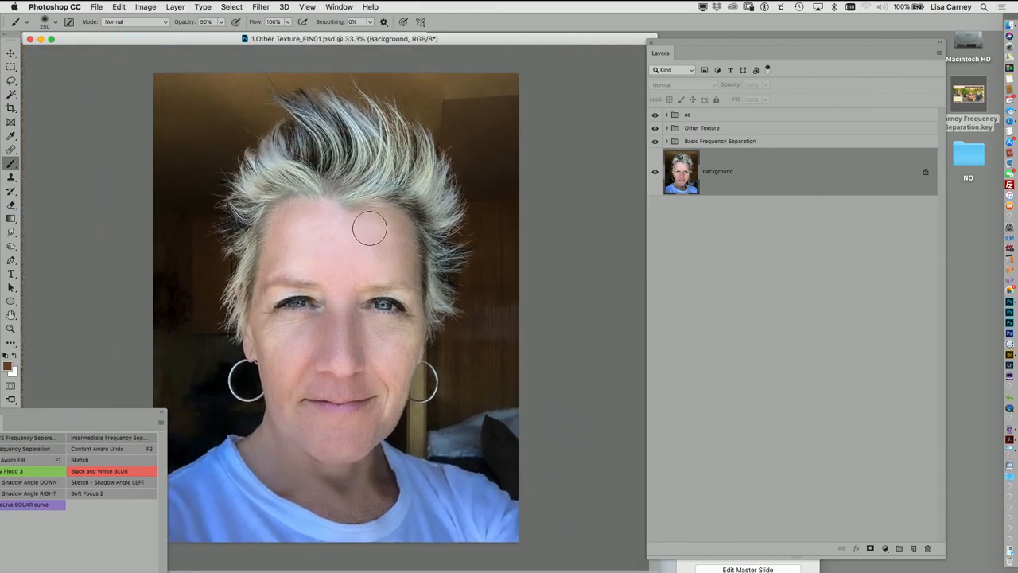
pyautogui.keyDown('super'); pyautogui.click(342, 319); pyautogui.keyUp('super')
pyautogui.keyDown('super'); pyautogui.click(342, 319); pyautogui.keyUp('super')
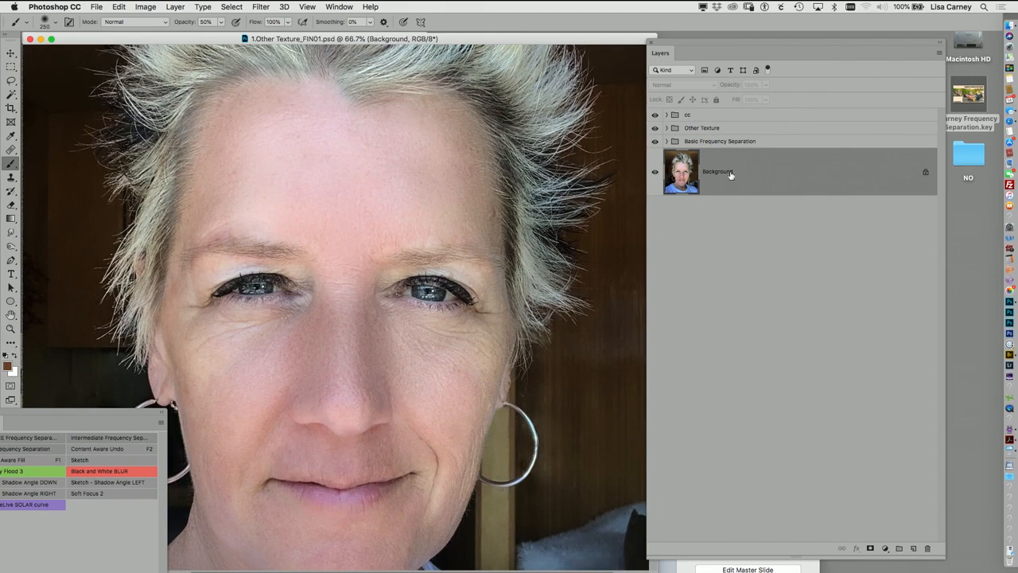
pyautogui.moveTo(654, 129); pyautogui.dragTo(655, 141)
pyautogui.click(655, 114)
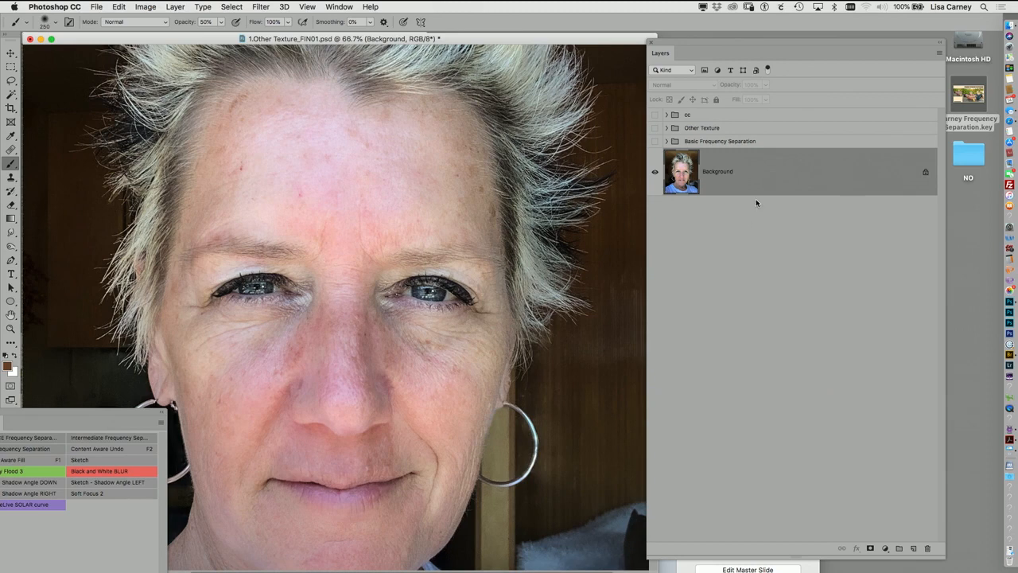
pyautogui.moveTo(581, 258); pyautogui.dragTo(621, 218)
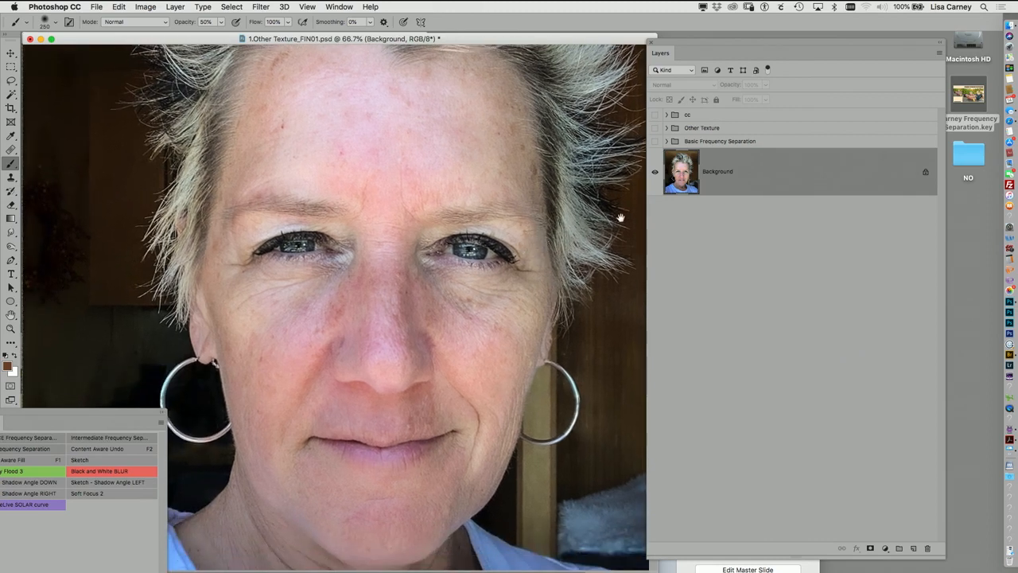
# Step: Show and expand the "Basic Frequency Separation" group and look through its layer stack
pyautogui.click(655, 141)
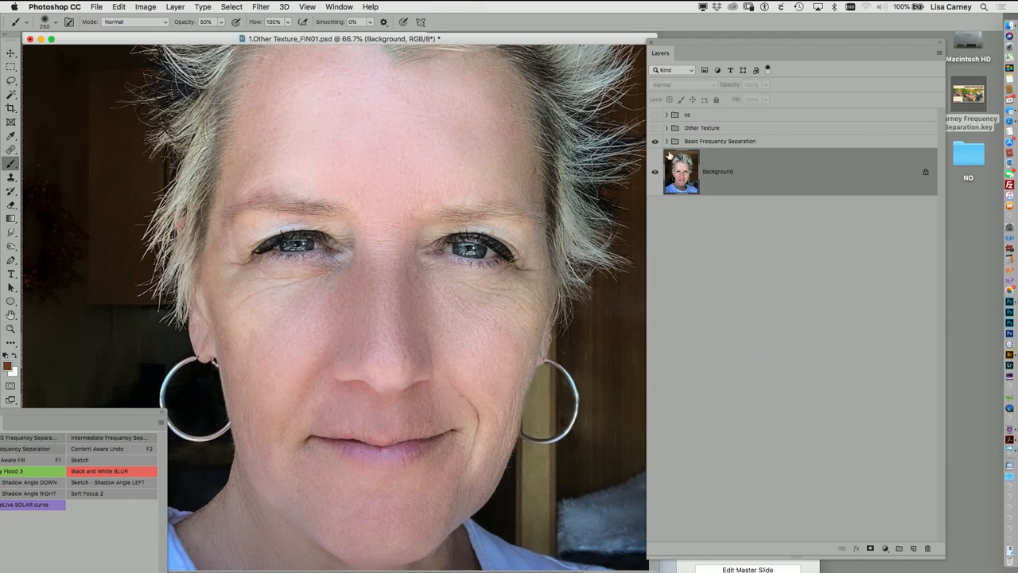
pyautogui.click(667, 141)
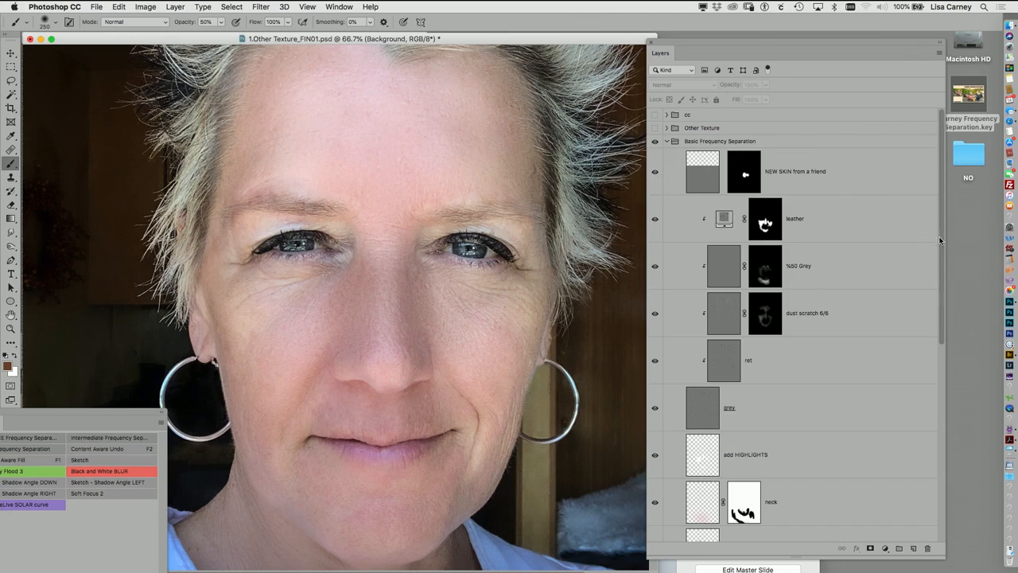
pyautogui.scroll(-5, 933, 257)
pyautogui.scroll(-3, 907, 361)
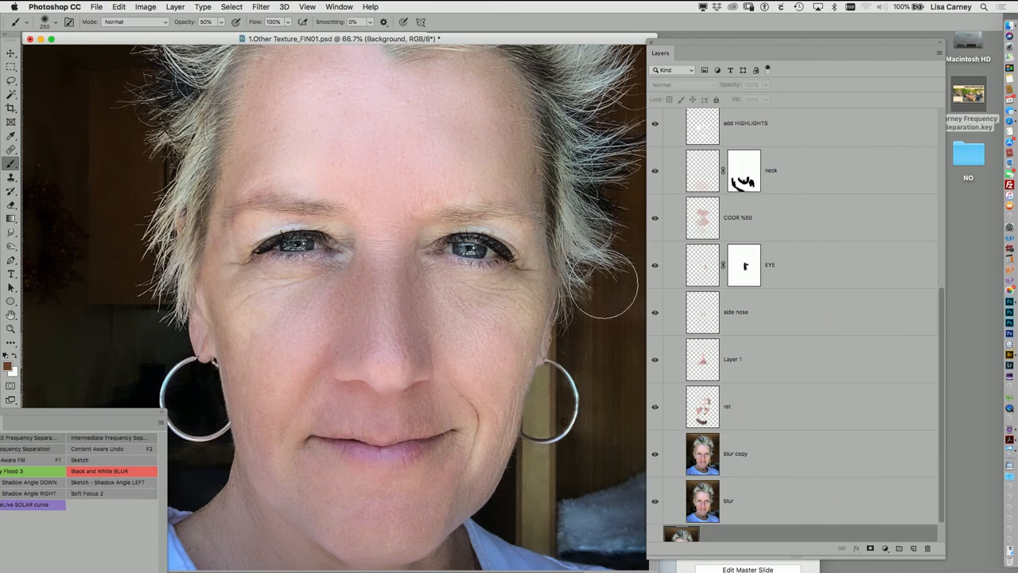
# Step: Hide every retouching layer in the "Basic Frequency Separation" group, leaving only "grey", "blur copy" and "blur" on
pyautogui.moveTo(654, 406); pyautogui.dragTo(655, 127)
pyautogui.moveTo(940, 292); pyautogui.dragTo(941, 187)
pyautogui.moveTo(655, 214); pyautogui.dragTo(654, 132)
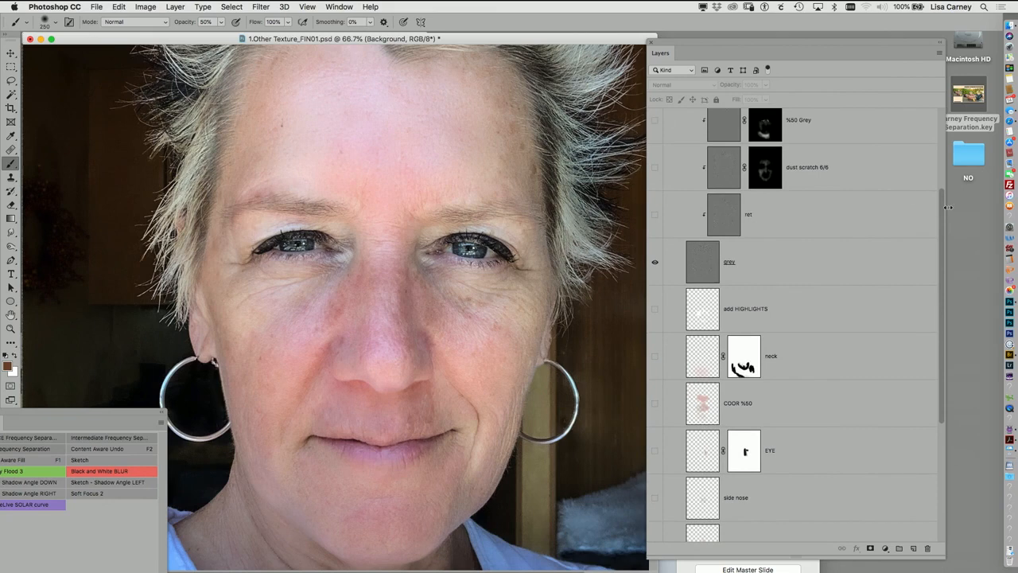
pyautogui.scroll(3, 655, 135)
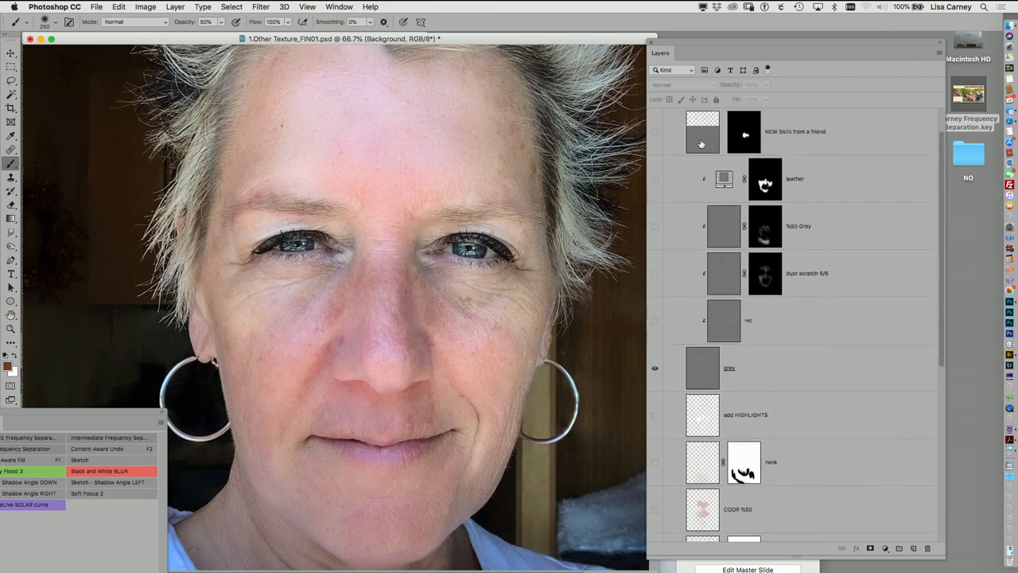
pyautogui.moveTo(941, 183); pyautogui.dragTo(923, 292)
pyautogui.scroll(-5, 923, 296)
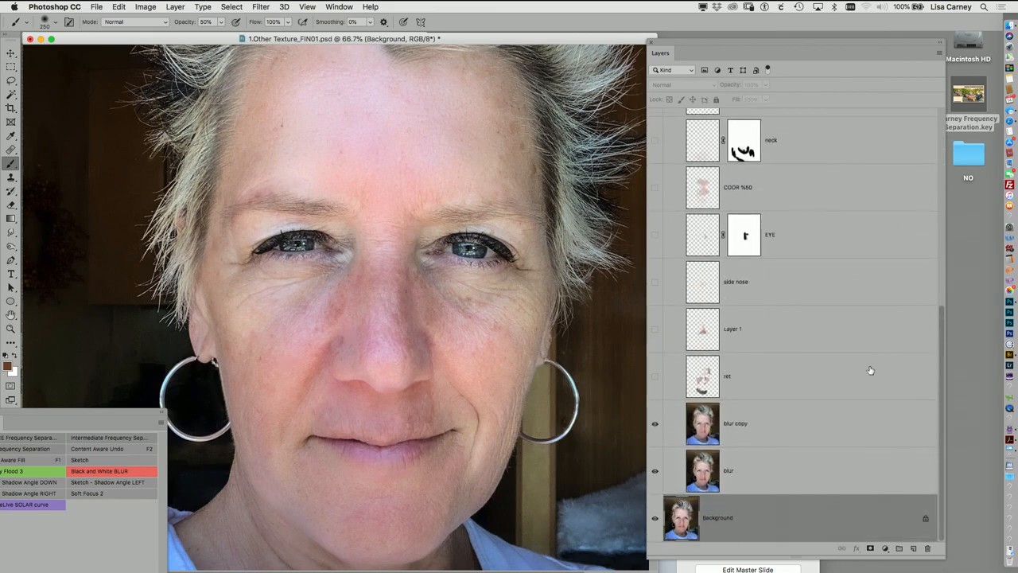
# Step: Isolate the lower "ret" paint layer under the grey by showing it and hiding "blur copy", "blur" and "Background"
pyautogui.click(655, 379)
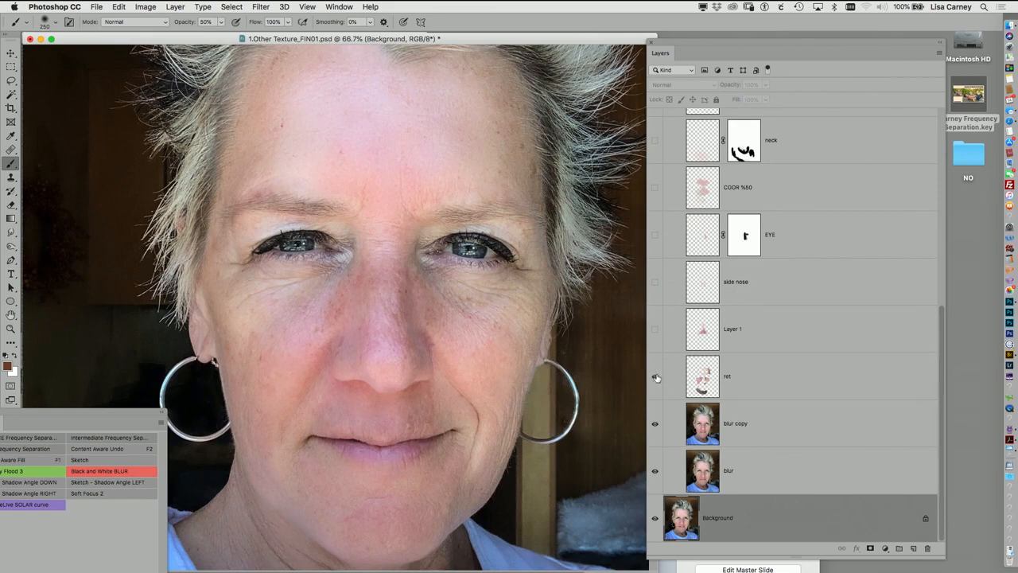
pyautogui.moveTo(656, 424); pyautogui.dragTo(655, 473)
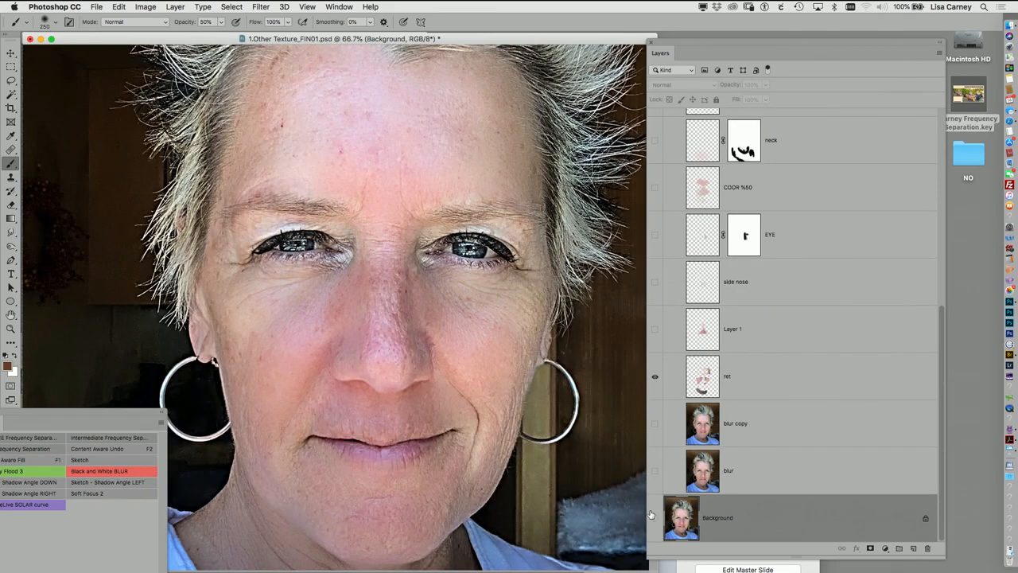
pyautogui.click(655, 518)
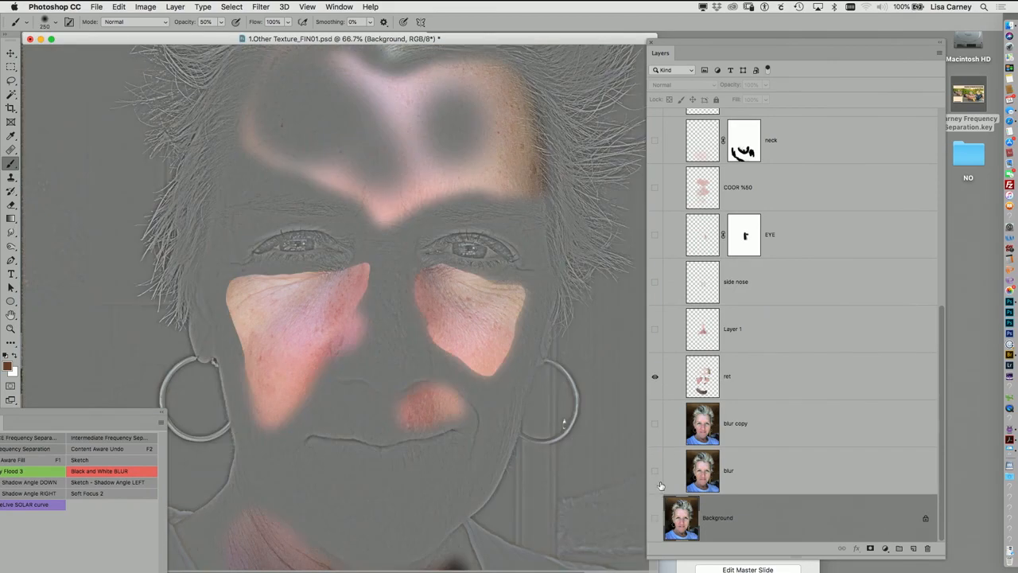
# Step: Toggle "Layer 1" and "side nose" to inspect their isolated nose retouching, leaving both layers shown
pyautogui.click(655, 331)
pyautogui.click(655, 331)
pyautogui.click(654, 330)
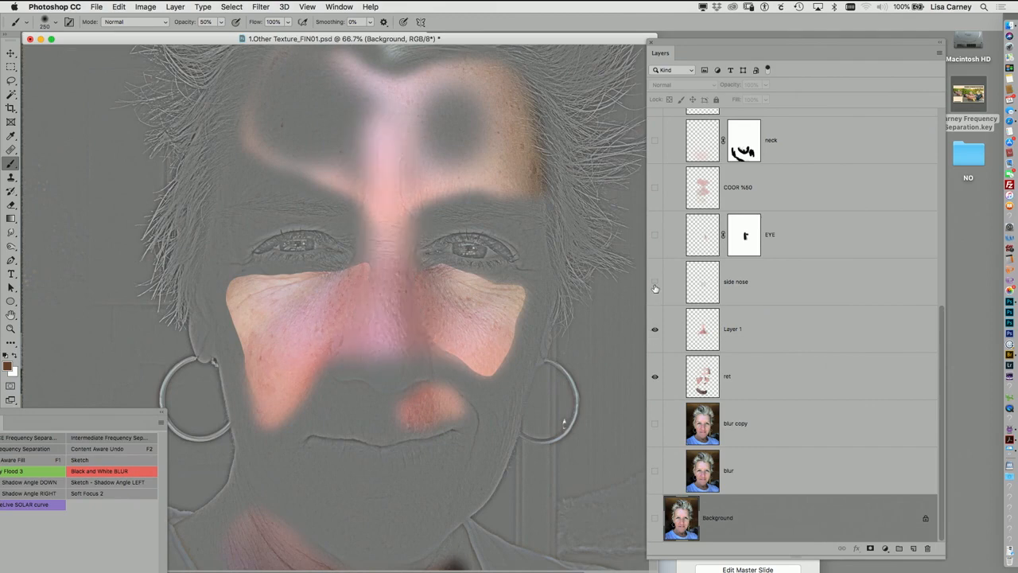
pyautogui.click(654, 284)
pyautogui.click(655, 283)
pyautogui.click(655, 283)
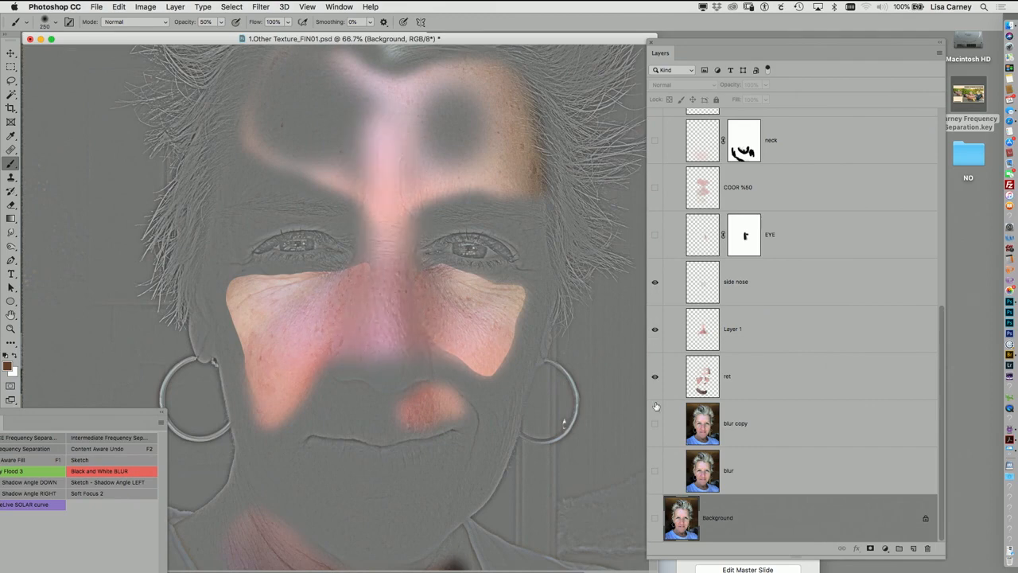
# Step: Show "blur copy", "blur" and "Background" again and compare the face with the "side nose" layer on and off
pyautogui.click(655, 423)
pyautogui.click(655, 470)
pyautogui.click(654, 517)
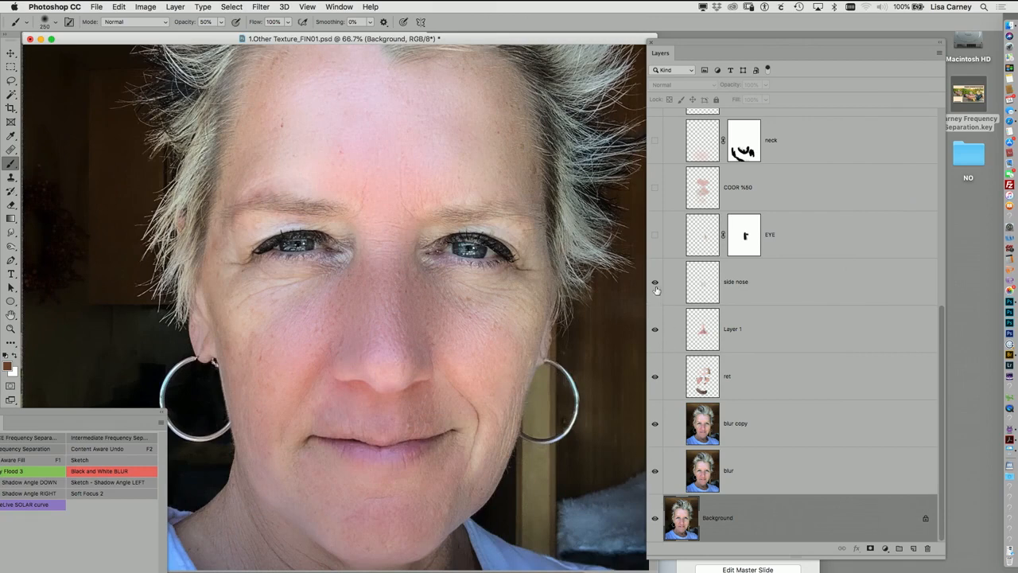
pyautogui.click(655, 284)
pyautogui.click(654, 284)
pyautogui.click(655, 283)
pyautogui.click(655, 283)
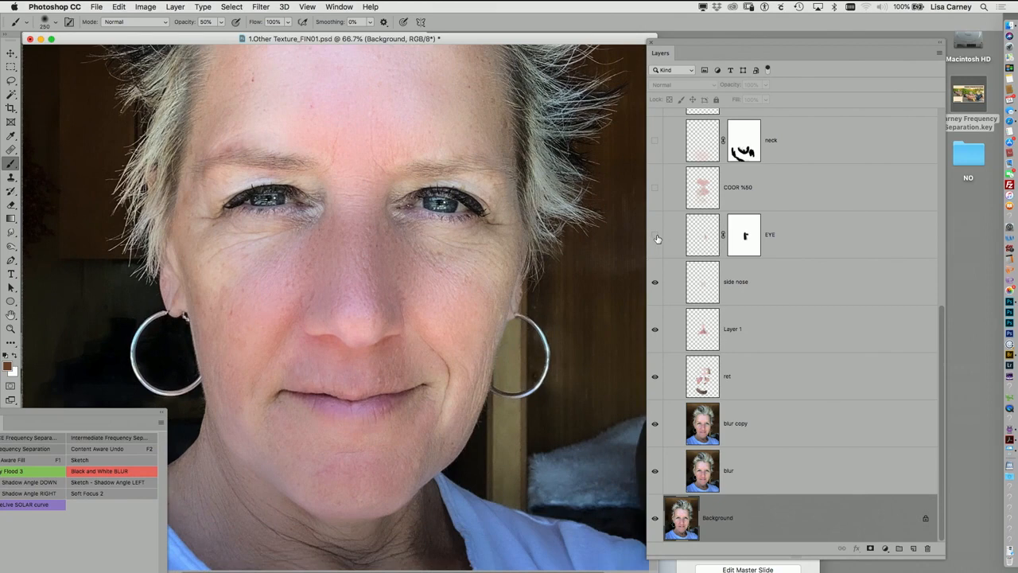
# Step: Show the "EYE" layer, toggling it to compare the eye area before and after
pyautogui.click(655, 236)
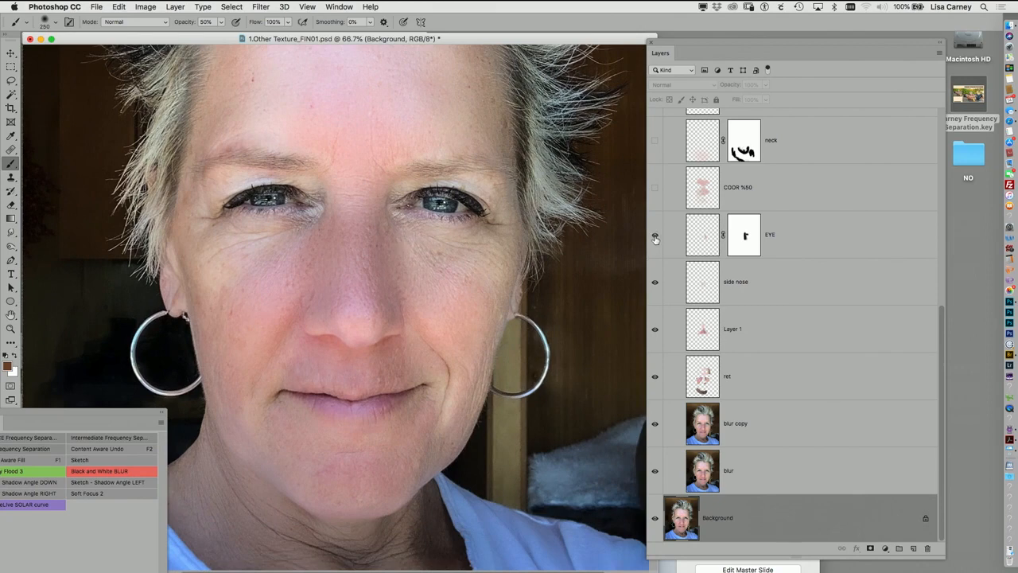
pyautogui.click(654, 237)
pyautogui.click(655, 237)
pyautogui.click(654, 237)
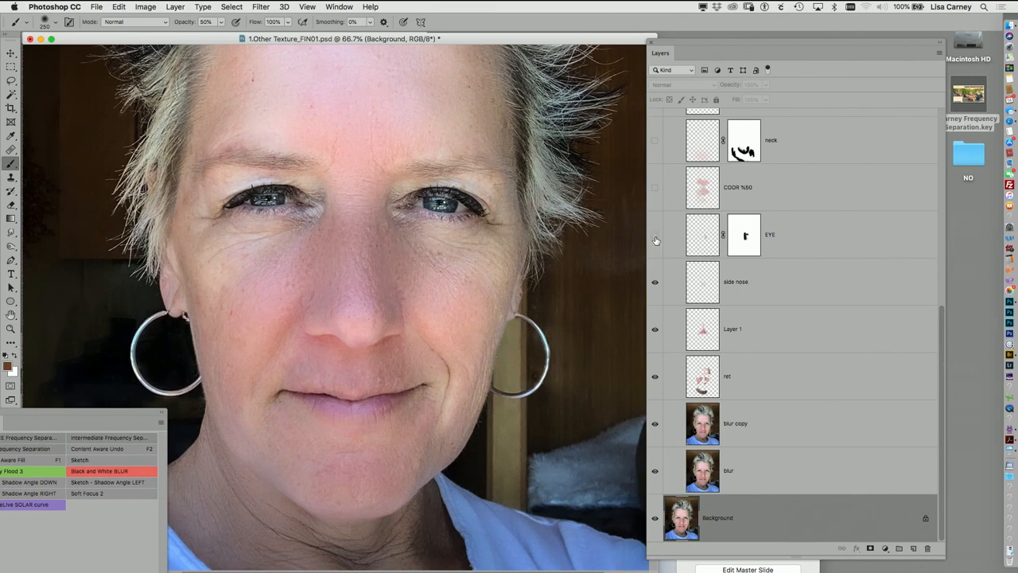
pyautogui.click(655, 236)
# Step: Hide "Background", "blur" and "blur copy", then show and select the "COOR %50" layer to inspect its isolated colour
pyautogui.click(654, 518)
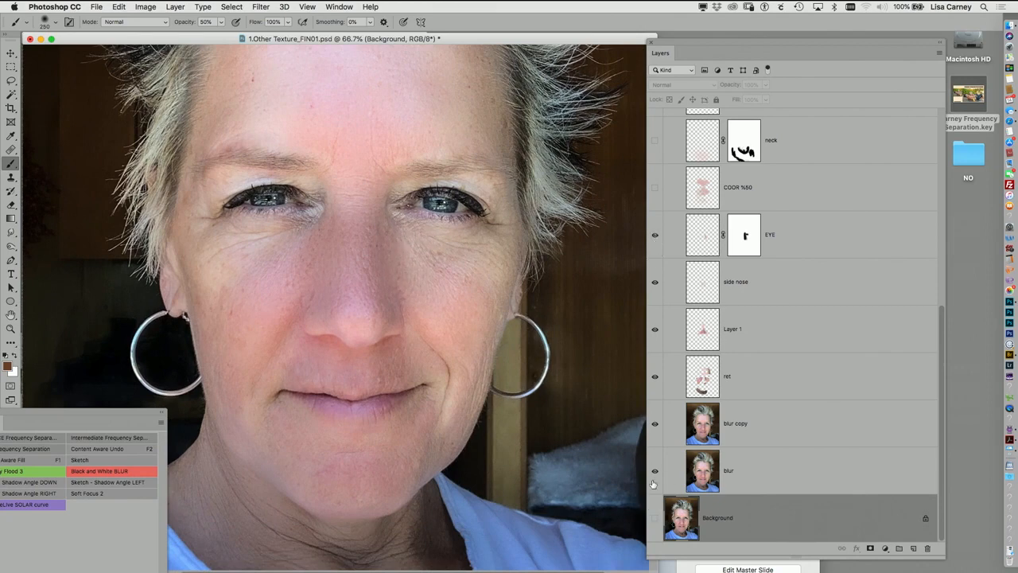
pyautogui.click(655, 471)
pyautogui.click(655, 424)
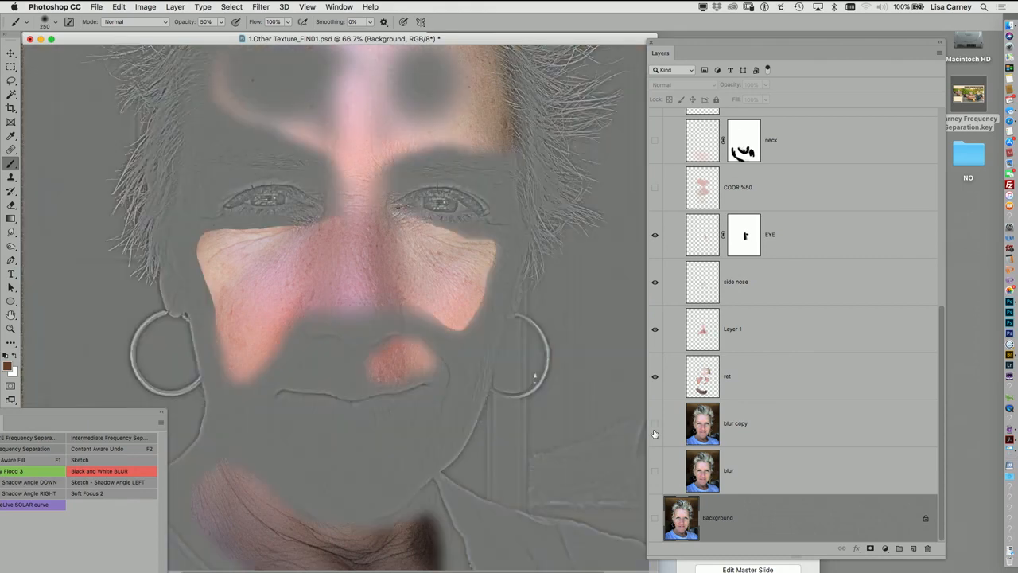
pyautogui.click(655, 188)
pyautogui.click(654, 188)
pyautogui.click(655, 187)
pyautogui.click(671, 187)
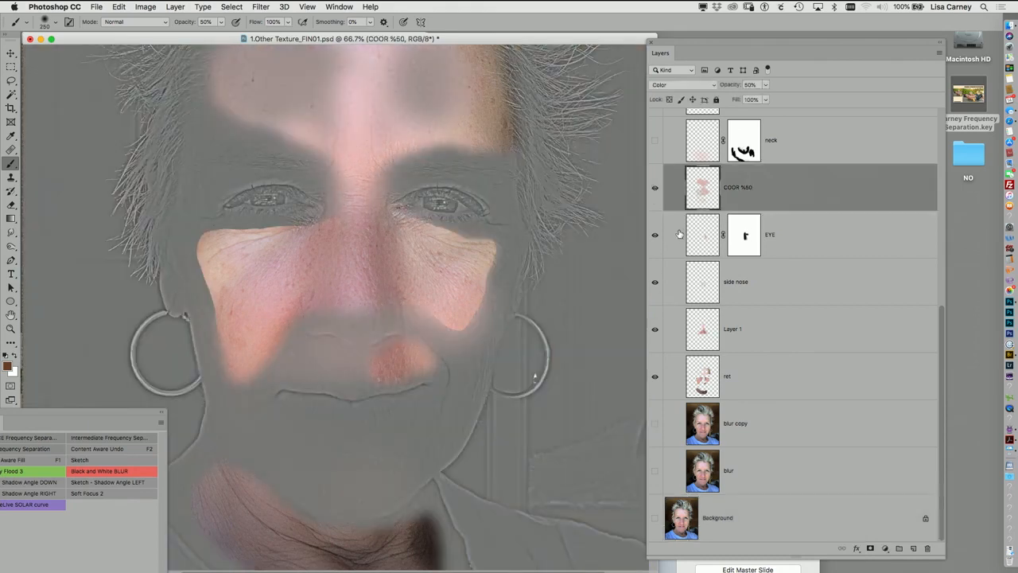
# Step: Rename the "COOR %50" layer as "color 50%" and show "blur copy", "blur" and "Background" again
pyautogui.moveTo(540, 296); pyautogui.dragTo(586, 399)
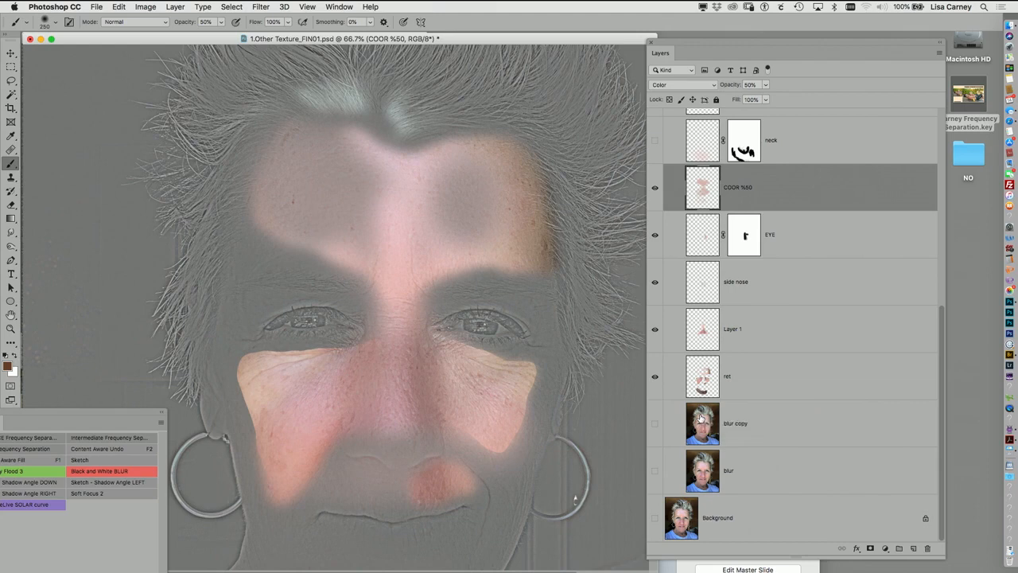
pyautogui.doubleClick(733, 187)
pyautogui.write('Color 50%')
pyautogui.moveTo(654, 423); pyautogui.dragTo(655, 529)
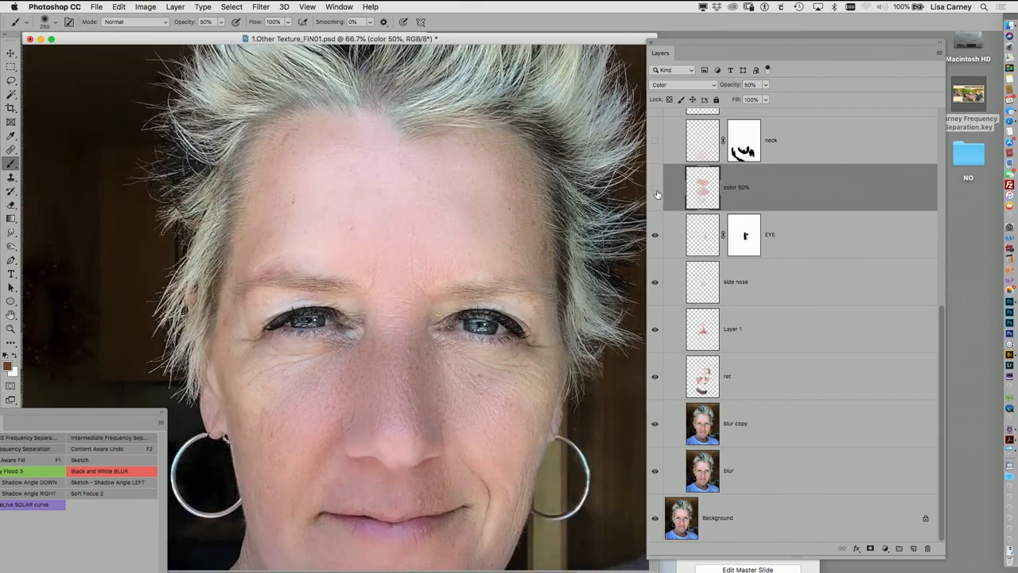
# Step: Compare the lower face and neck with the "color 50%" layer hidden and shown
pyautogui.click(655, 191)
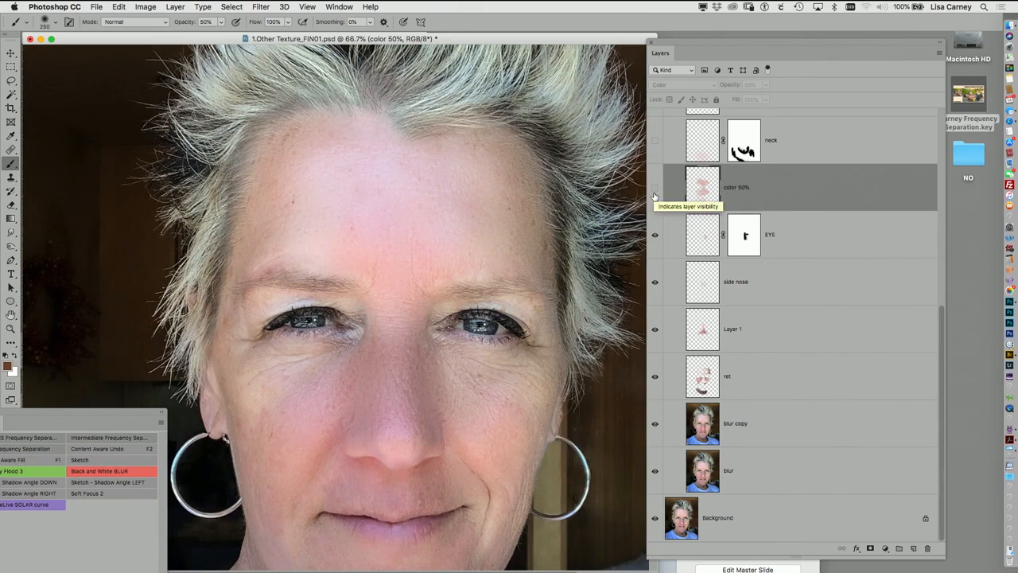
pyautogui.scroll(-5, 655, 196)
pyautogui.hscroll(2, 655, 195)
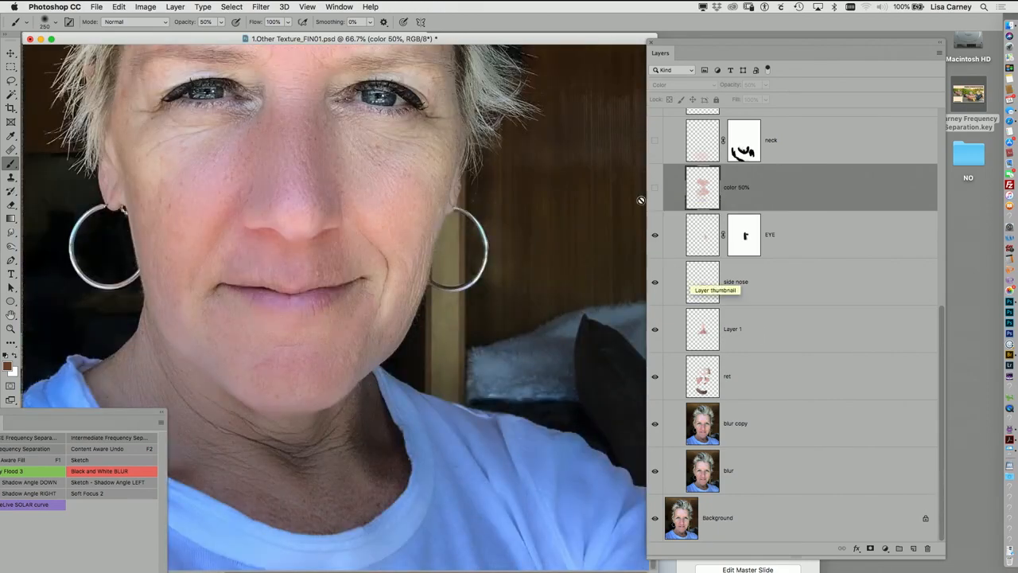
pyautogui.click(654, 187)
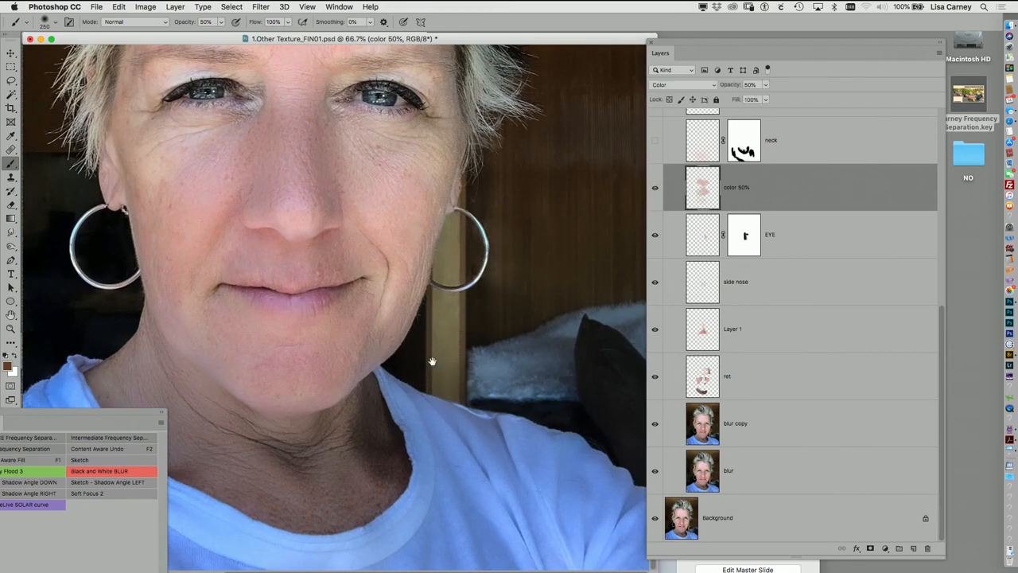
pyautogui.moveTo(432, 358); pyautogui.dragTo(581, 328)
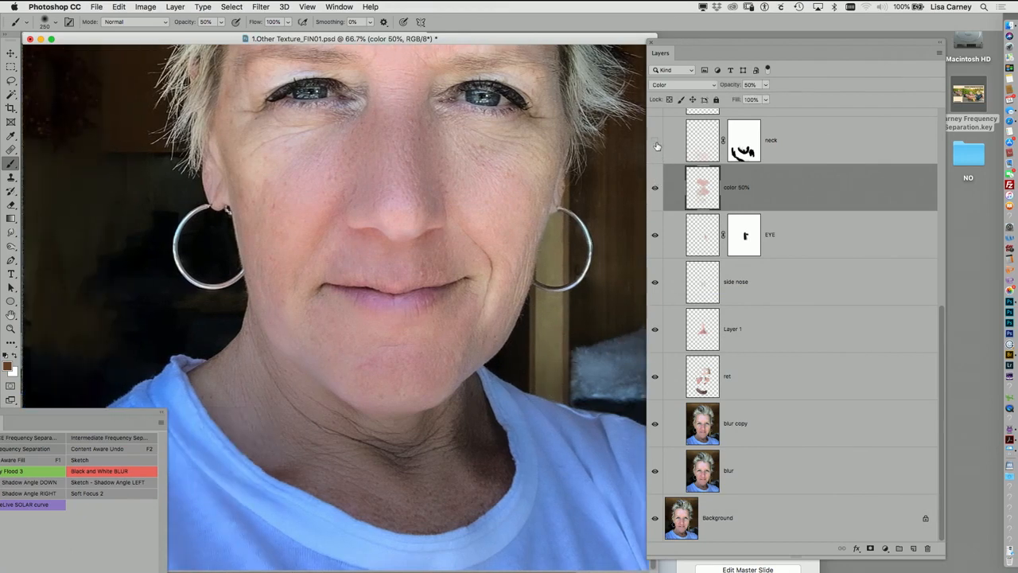
# Step: Show the "neck" and "add HIGHLIGHTS" layers, toggling each to compare its effect on the portrait
pyautogui.click(655, 145)
pyautogui.click(656, 145)
pyautogui.click(655, 146)
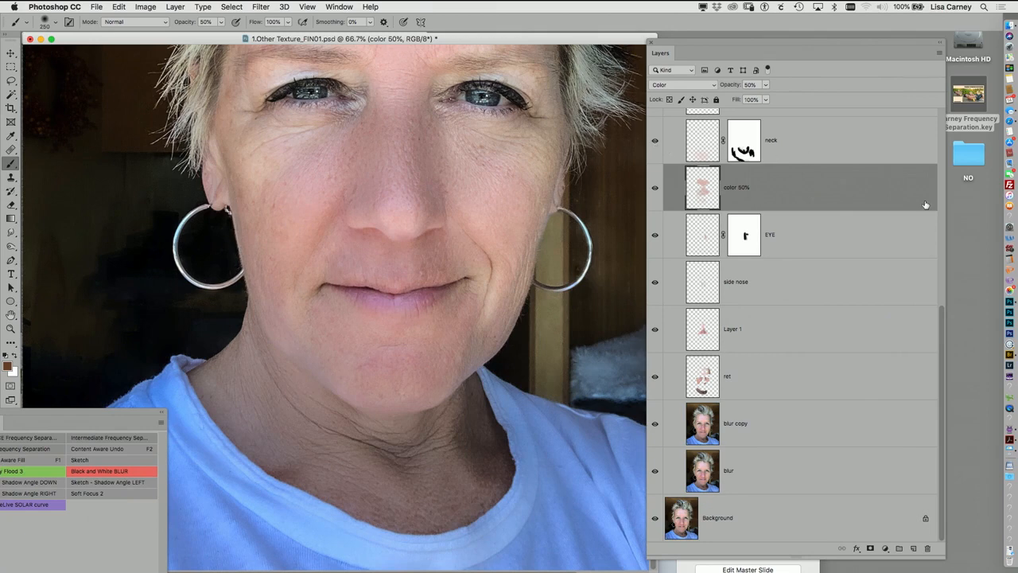
pyautogui.moveTo(939, 319); pyautogui.dragTo(939, 244)
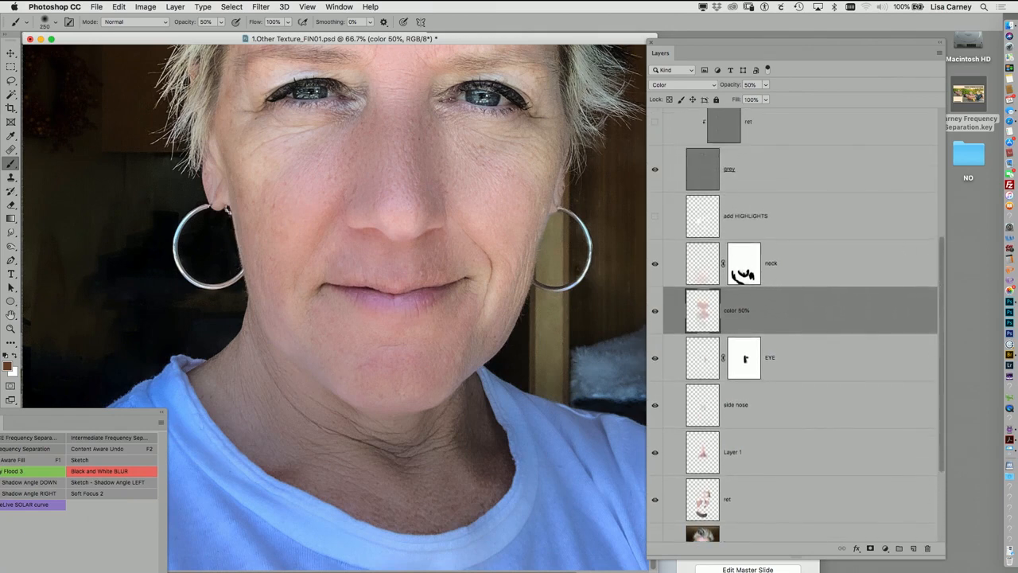
pyautogui.click(656, 217)
pyautogui.click(655, 217)
pyautogui.click(655, 218)
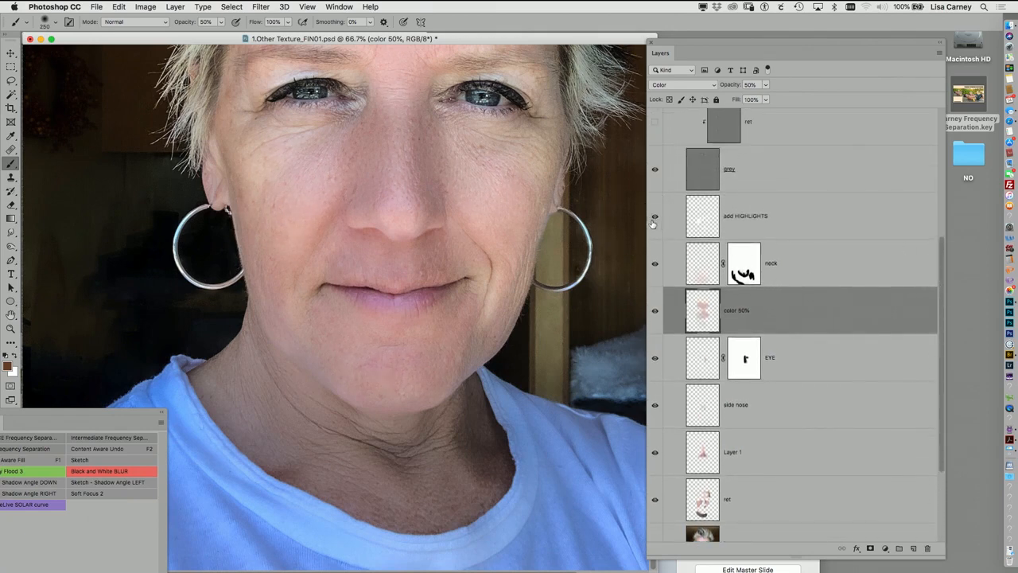
# Step: Group the layers from "add HIGHLIGHTS" down through "blur" and name the group "BLUR"
pyautogui.click(793, 224)
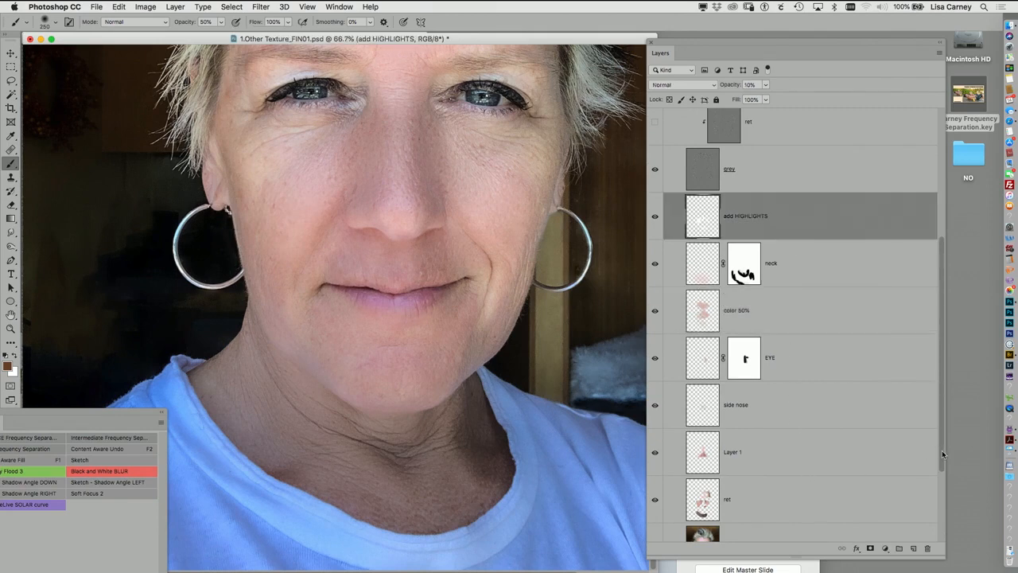
pyautogui.moveTo(942, 450); pyautogui.dragTo(941, 476)
pyautogui.keyDown('shift'); pyautogui.click(782, 498); pyautogui.keyUp('shift')
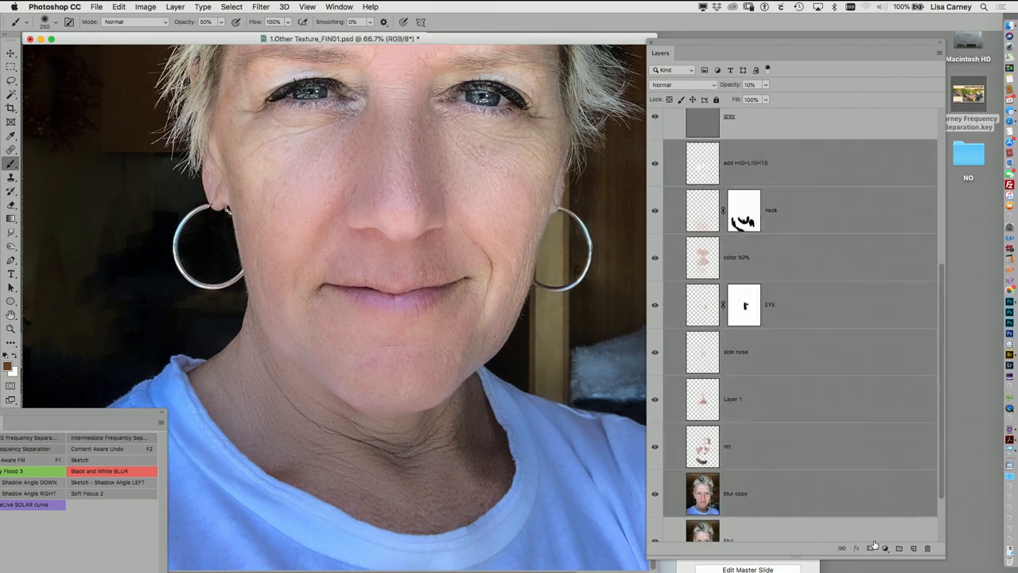
pyautogui.keyDown('shift'); pyautogui.click(837, 531); pyautogui.keyUp('shift')
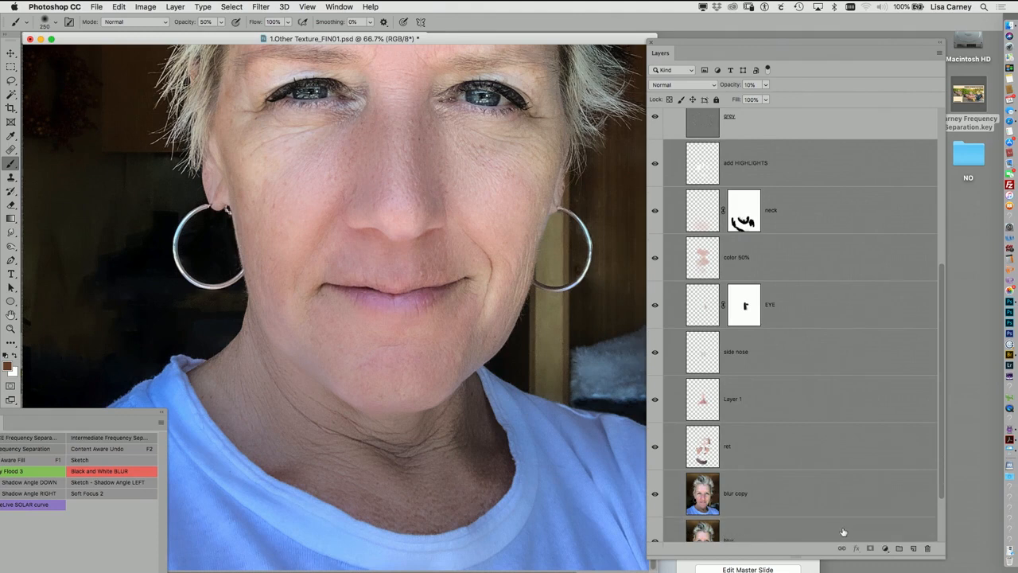
pyautogui.click(898, 549)
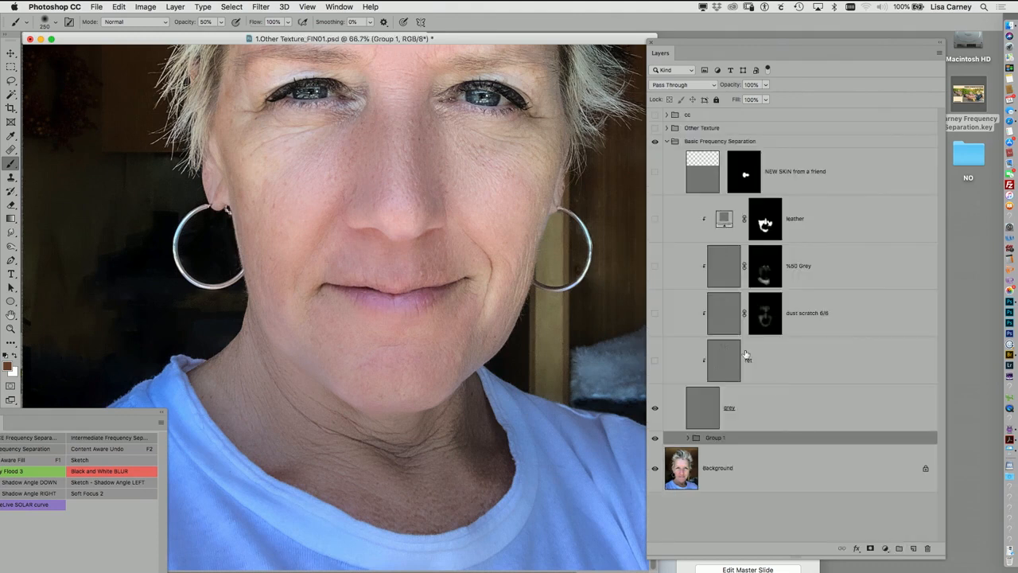
pyautogui.doubleClick(712, 438)
pyautogui.write('BLUR')
pyautogui.click(727, 461)
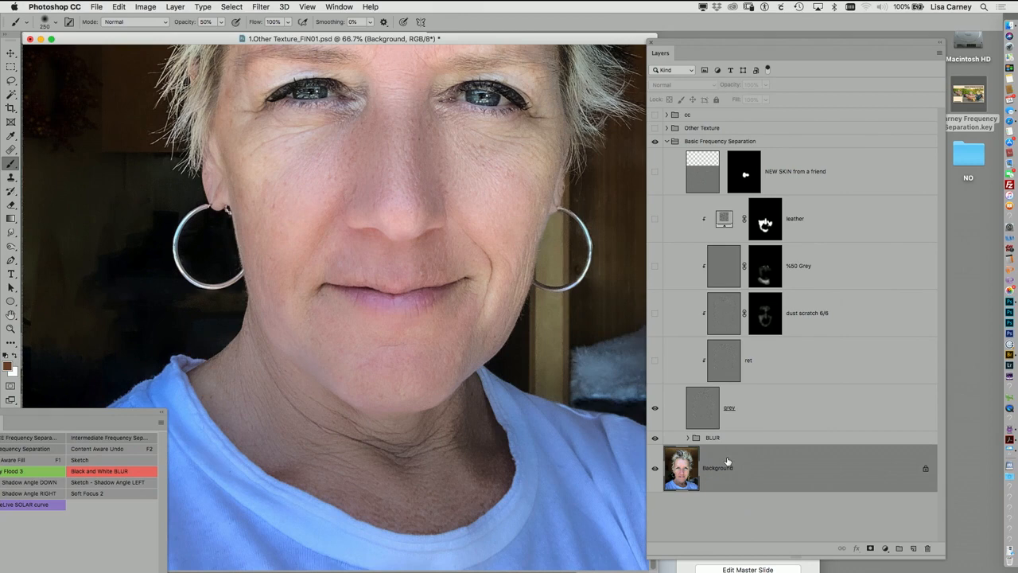
# Step: Show the "ret" layer clipped to "grey" and compare the face at 100% with it hidden and shown
pyautogui.click(684, 390)
pyautogui.click(654, 360)
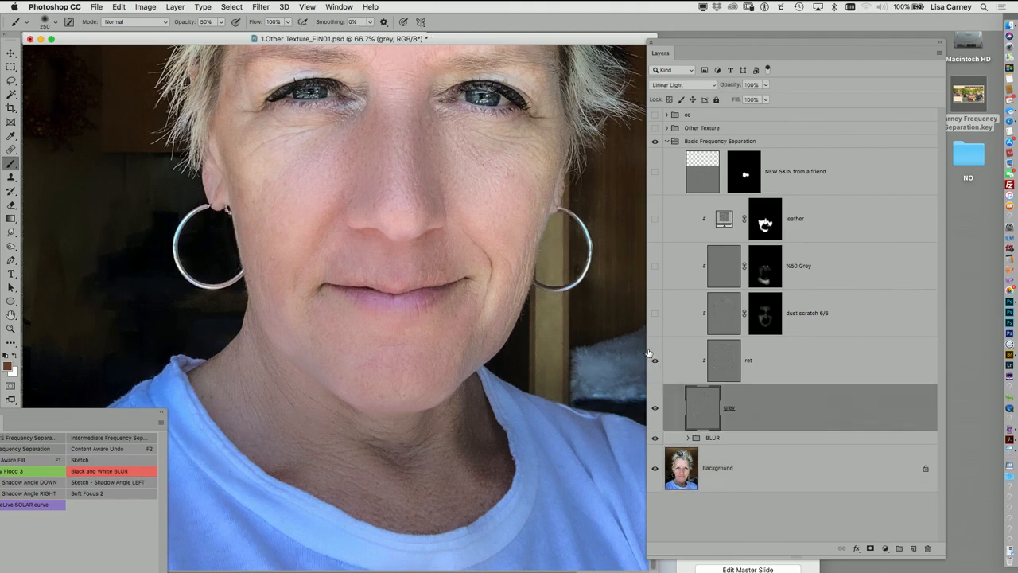
pyautogui.keyDown('super'); pyautogui.click(528, 217); pyautogui.keyUp('super')
pyautogui.moveTo(515, 219); pyautogui.dragTo(564, 300)
pyautogui.click(655, 360)
pyautogui.click(656, 362)
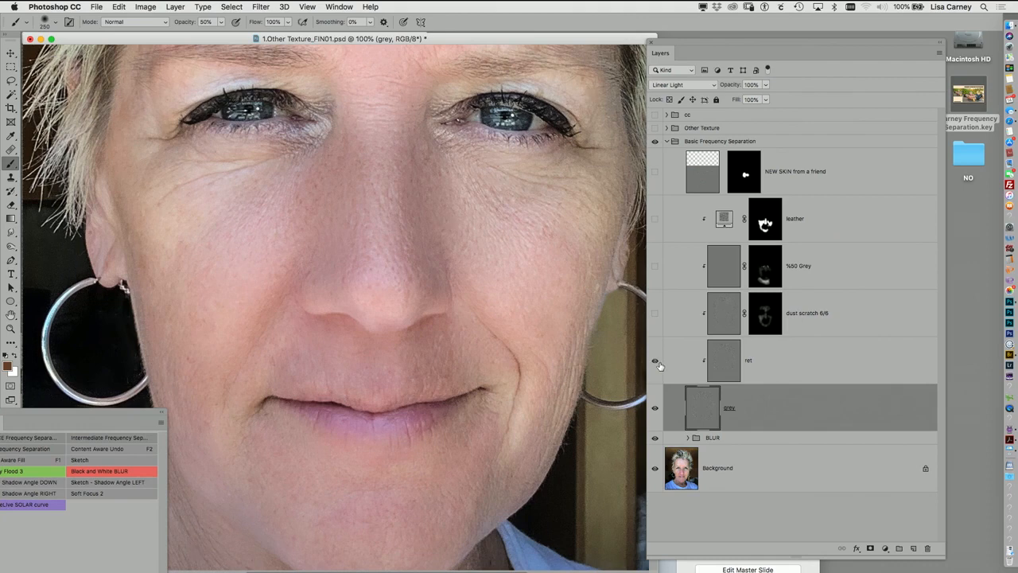
pyautogui.click(656, 362)
pyautogui.click(656, 362)
# Step: Show the "dust scratch 6/6" layer, inspect its full effect with the mask disabled, and re-enable the mask
pyautogui.click(661, 329)
pyautogui.keyDown('shift'); pyautogui.click(764, 314); pyautogui.keyUp('shift')
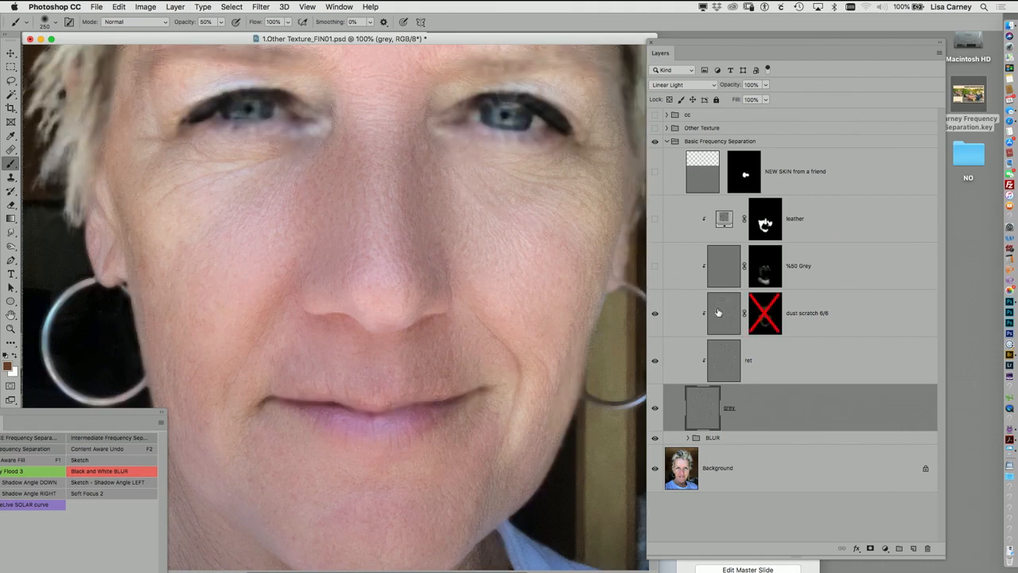
pyautogui.keyDown('shift'); pyautogui.click(718, 313); pyautogui.keyUp('shift')
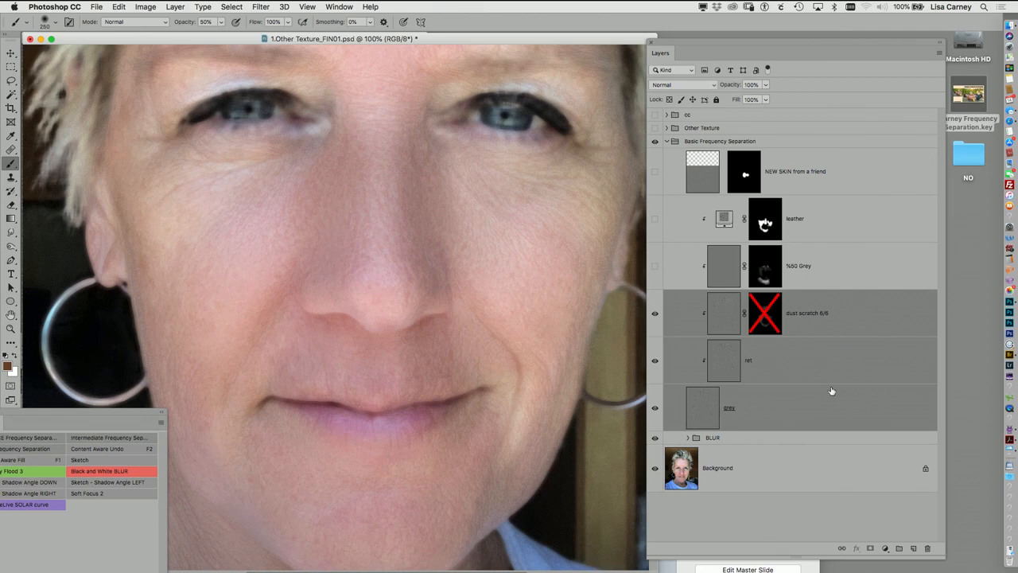
pyautogui.click(746, 404)
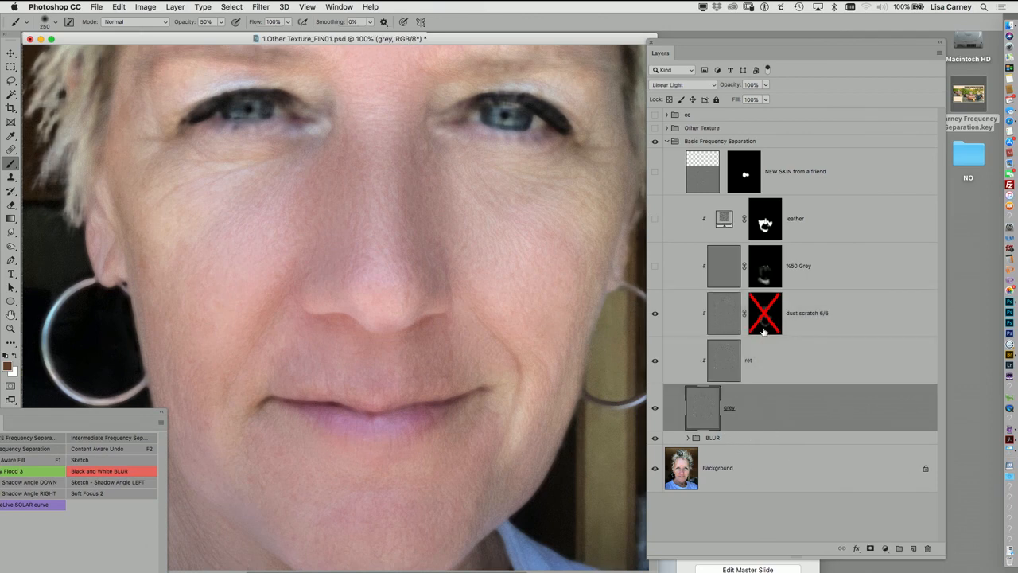
pyautogui.keyDown('shift'); pyautogui.click(764, 326); pyautogui.keyUp('shift')
pyautogui.click(720, 311)
# Step: Show the "%50 Grey" layer and inspect the chin and neck with its mask disabled, then enabled again
pyautogui.click(655, 267)
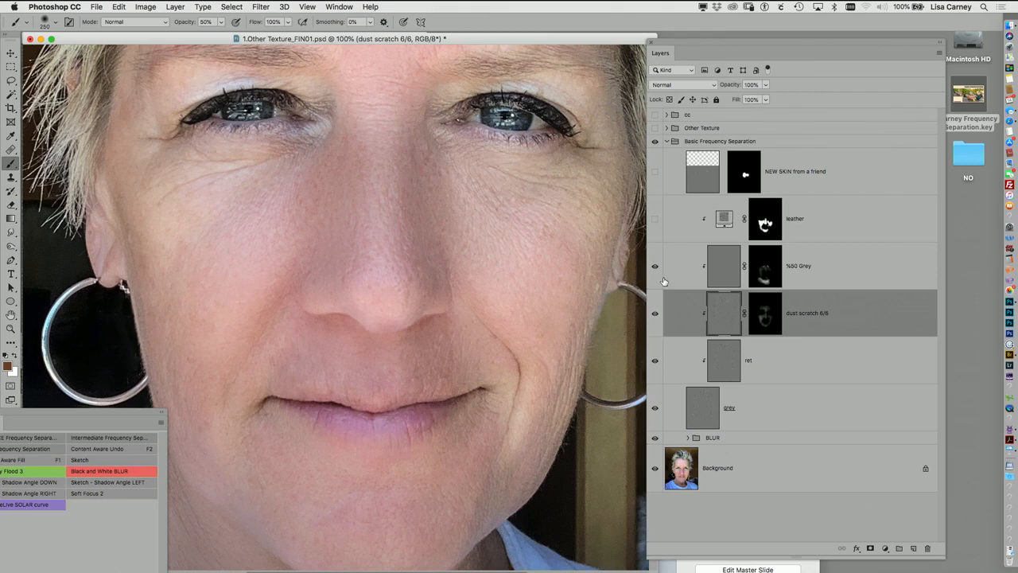
pyautogui.click(728, 276)
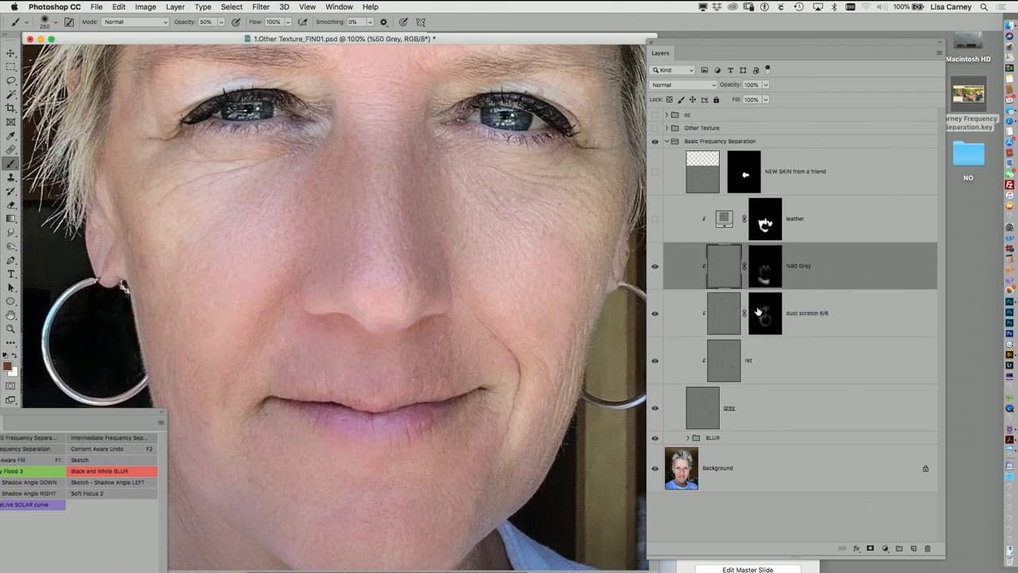
pyautogui.moveTo(546, 360); pyautogui.dragTo(591, 205)
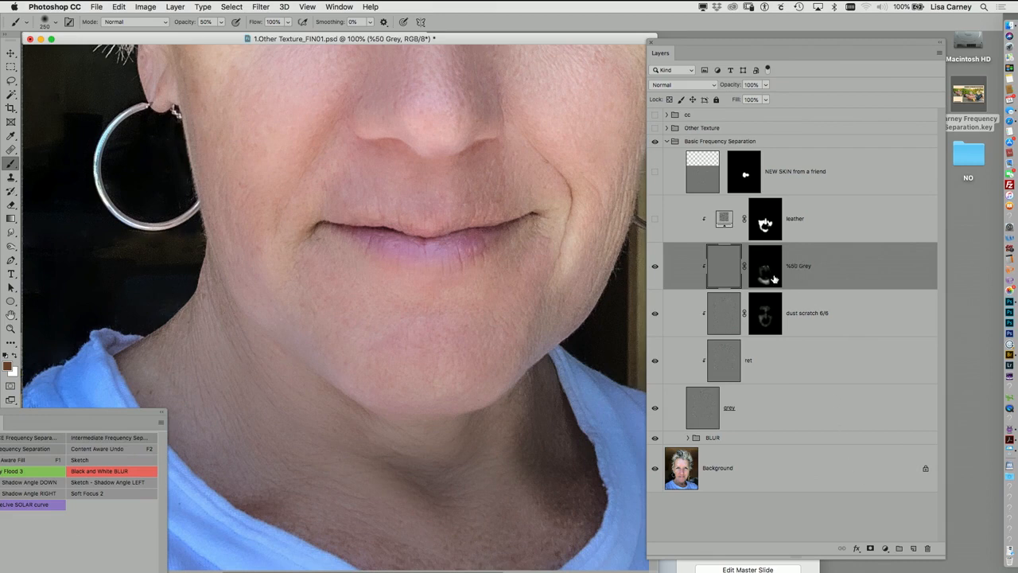
pyautogui.keyDown('shift'); pyautogui.click(767, 271); pyautogui.keyUp('shift')
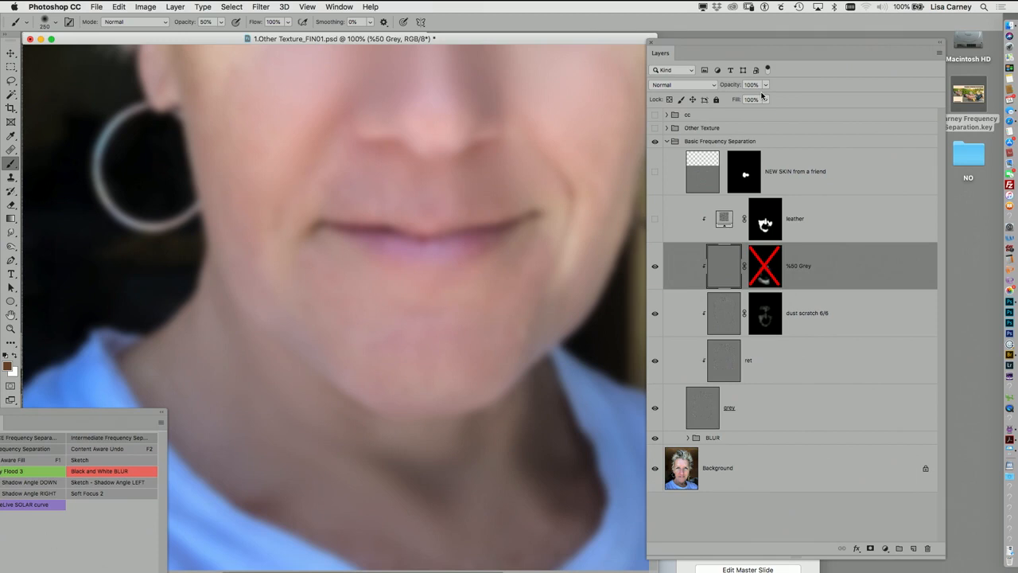
pyautogui.keyDown('shift'); pyautogui.click(766, 269); pyautogui.keyUp('shift')
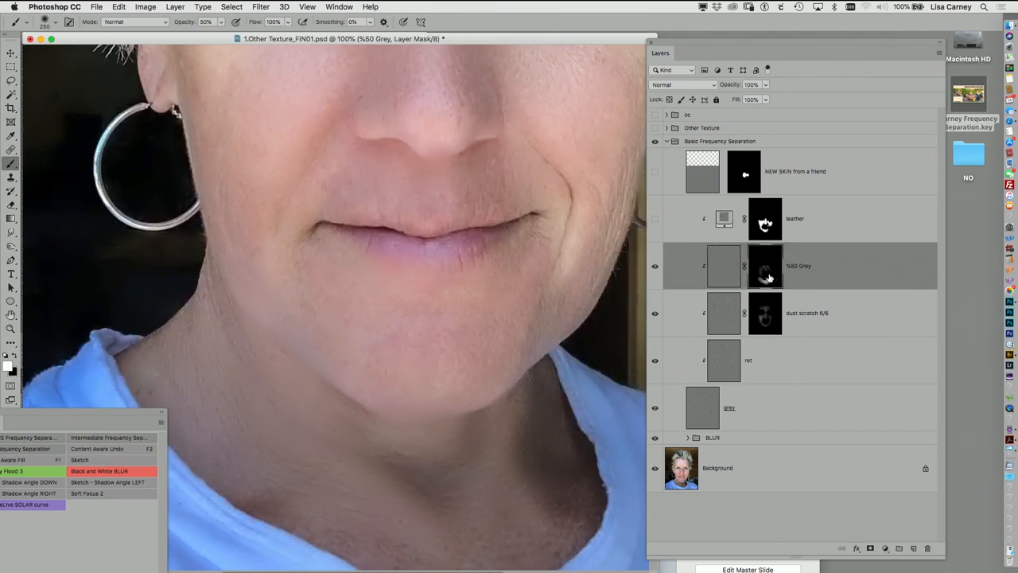
# Step: View the "%50 Grey" layer's mask on its own, return to the portrait, and toggle the layer to compare
pyautogui.keyDown('alt'); pyautogui.click(770, 281); pyautogui.keyUp('alt')
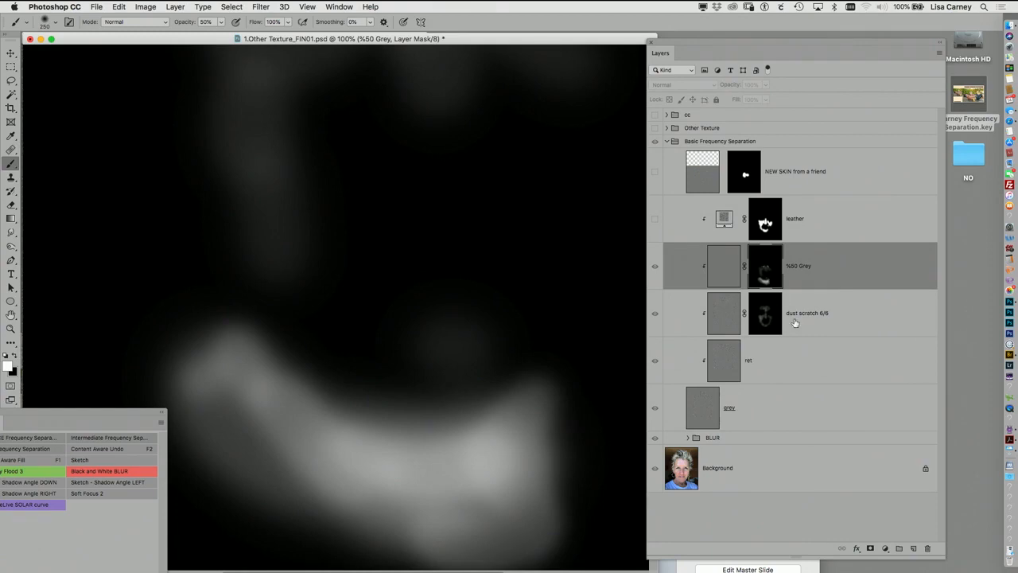
pyautogui.click(728, 274)
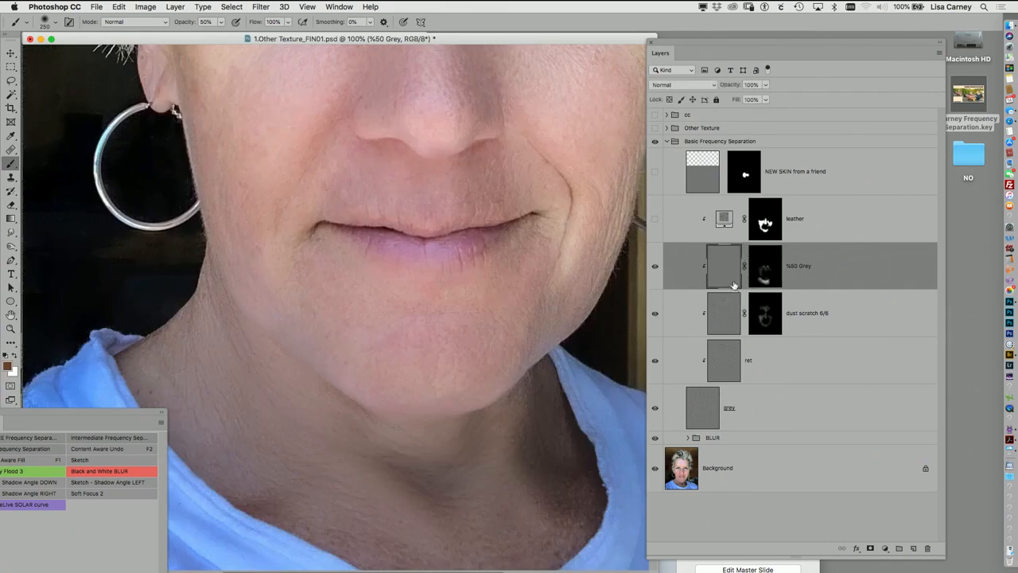
pyautogui.click(655, 270)
# Step: Paint white on the "%50 Grey" layer mask over the neck to reduce its skin texture
pyautogui.moveTo(294, 433)
pyautogui.mouseDown()
pyautogui.moveTo(350, 470)
pyautogui.moveTo(414, 481)
pyautogui.mouseUp()
pyautogui.press('super+z')
pyautogui.doubleClick(764, 275)
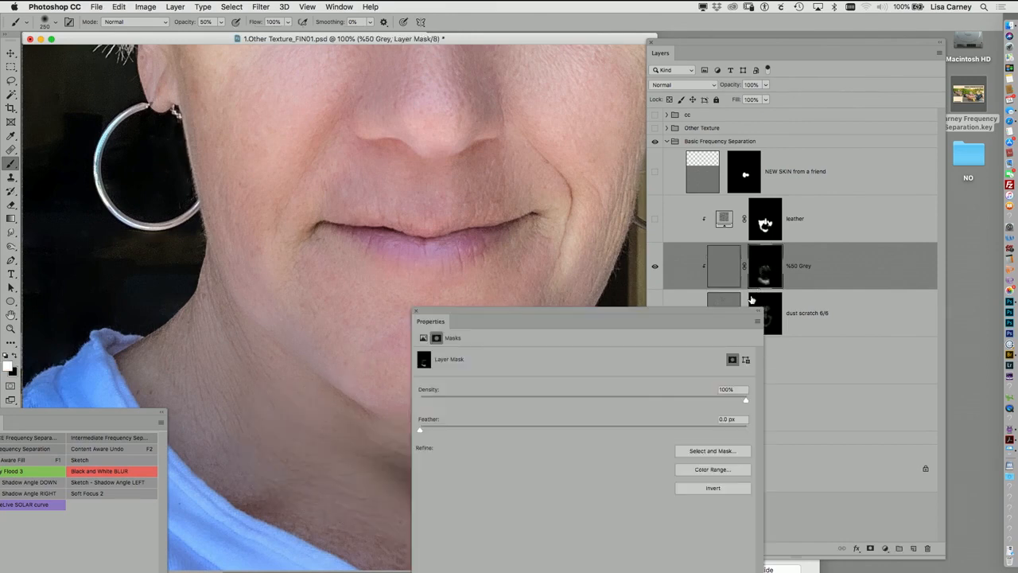
pyautogui.click(415, 311)
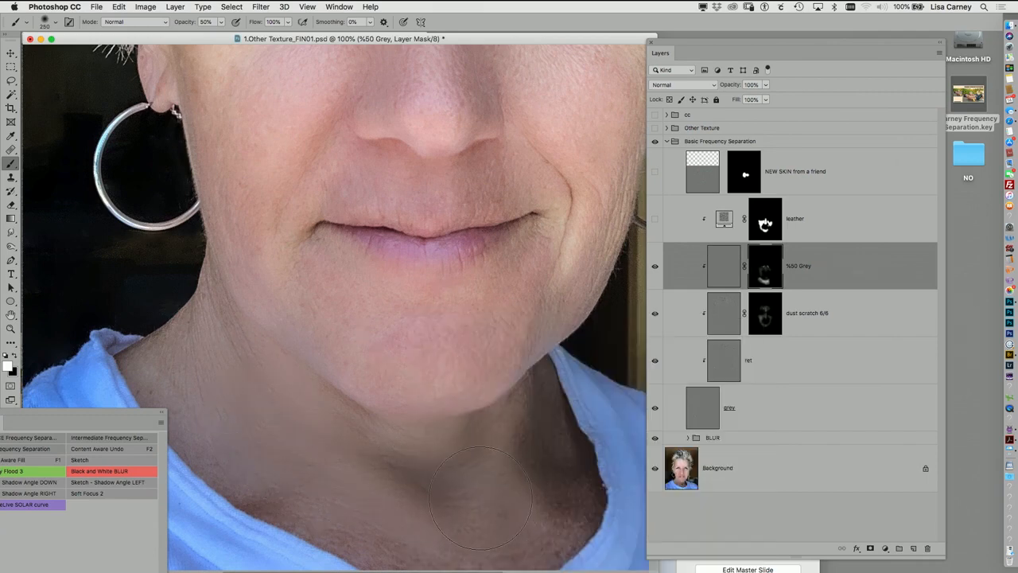
pyautogui.moveTo(481, 498)
pyautogui.mouseDown()
pyautogui.moveTo(459, 514)
pyautogui.moveTo(434, 496)
pyautogui.mouseUp()
pyautogui.scroll(5, 463, 505)
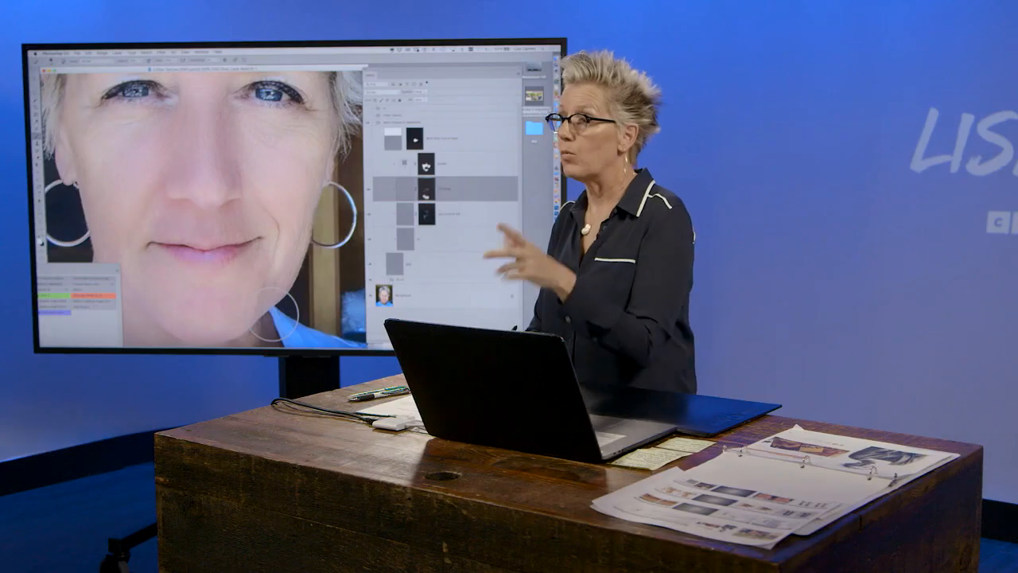